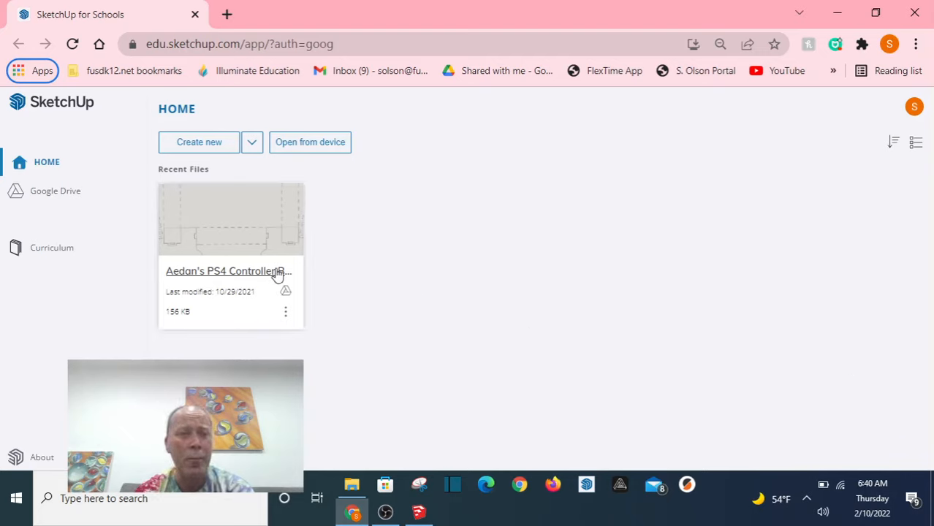
# Step: Create a new model and delete the default human figure beside the origin
pyautogui.click(251, 144)
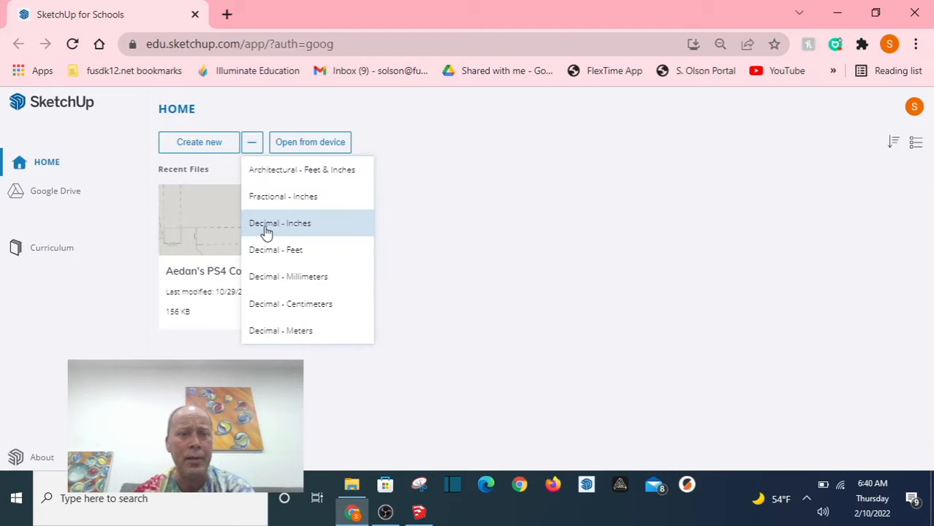
pyautogui.click(194, 145)
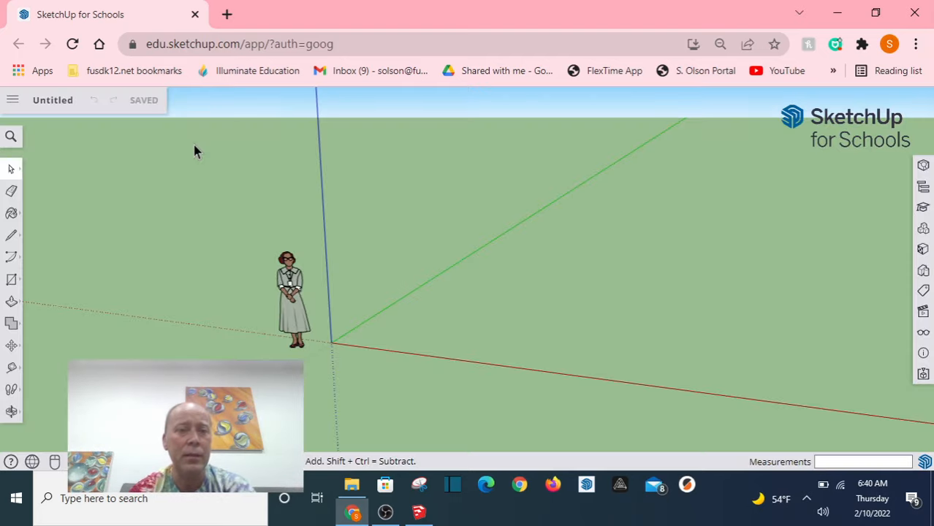
pyautogui.click(296, 292)
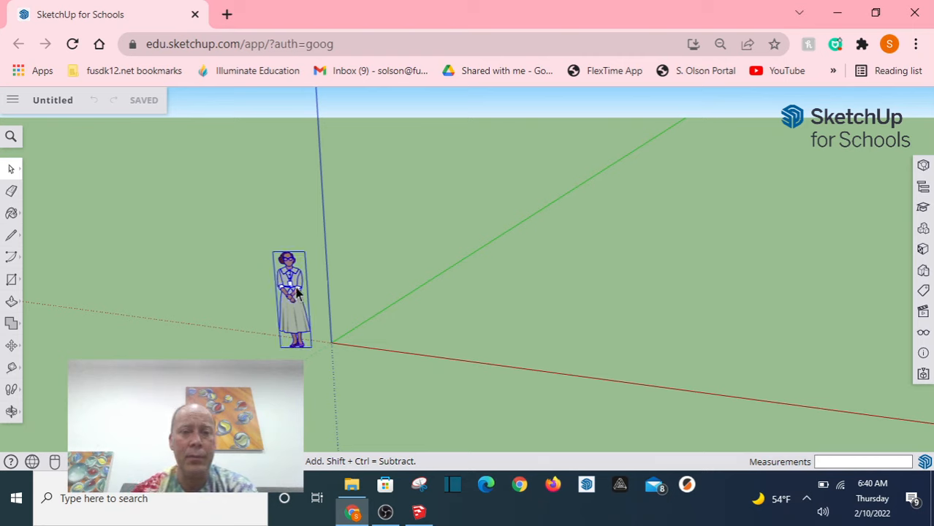
pyautogui.press('Delete')
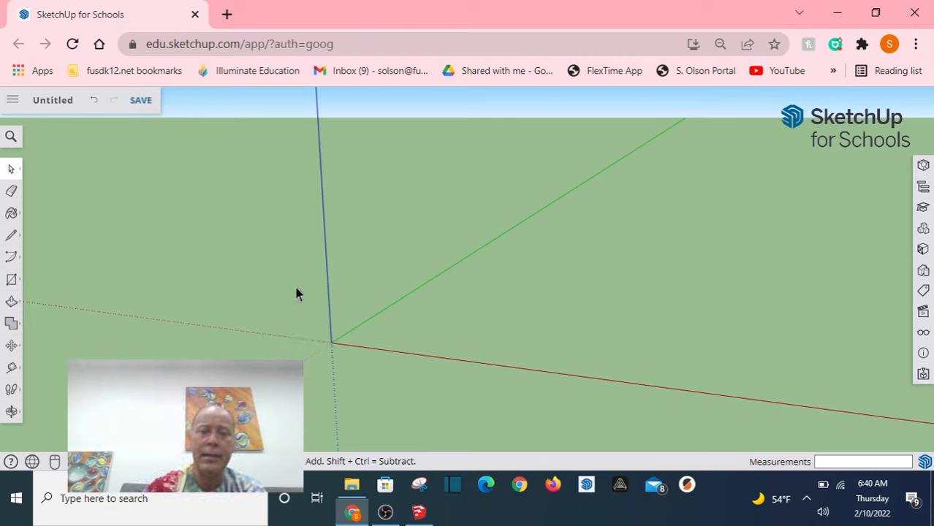
pyautogui.click(11, 281)
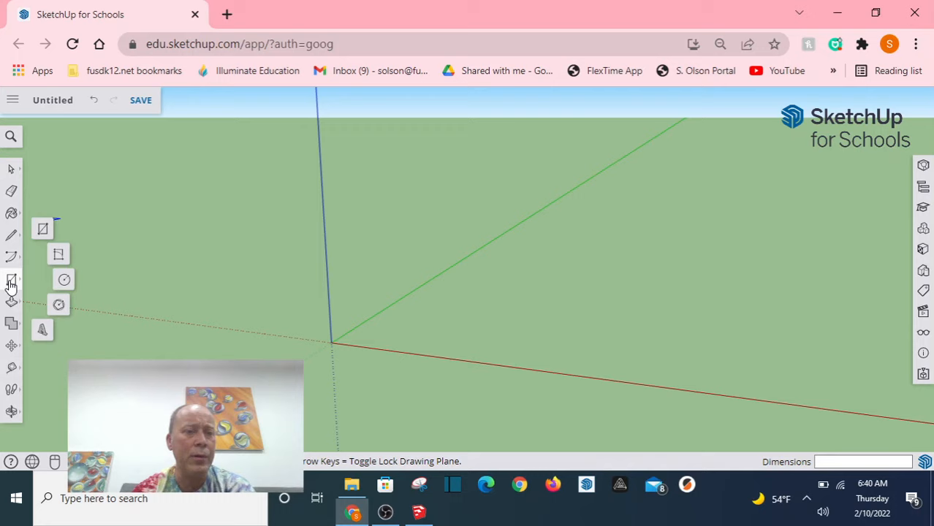
pyautogui.click(59, 257)
pyautogui.click(409, 309)
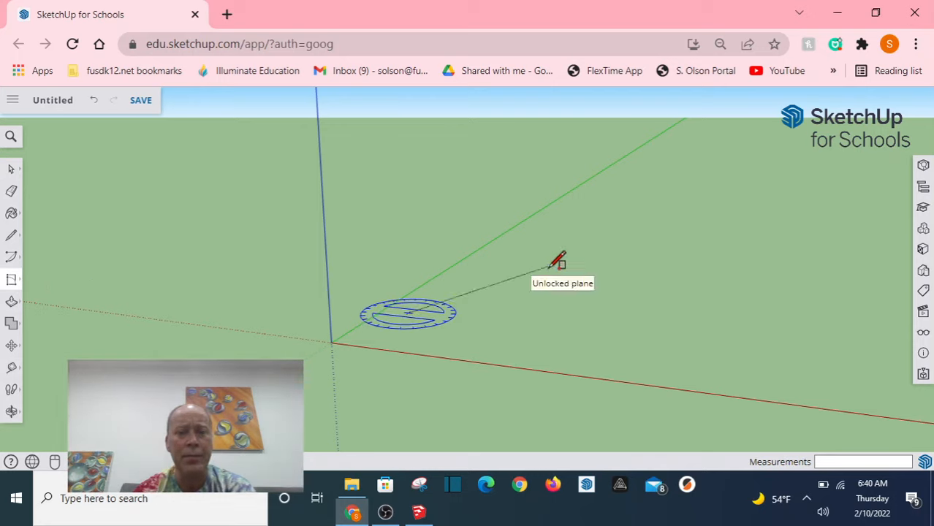
# Step: Draw an 8.5 by 11 inch rectangle on the ground plane near the origin, between the red and green axes
pyautogui.click(11, 281)
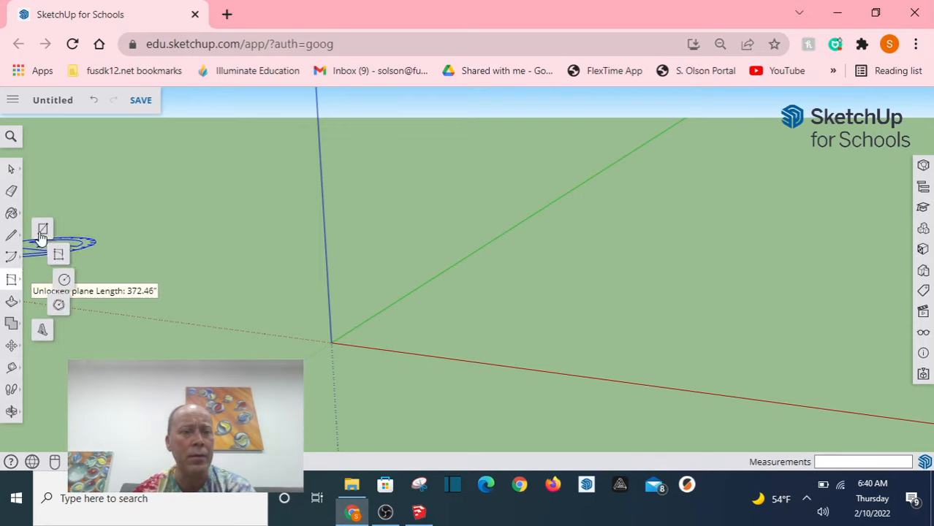
pyautogui.click(42, 230)
pyautogui.click(400, 331)
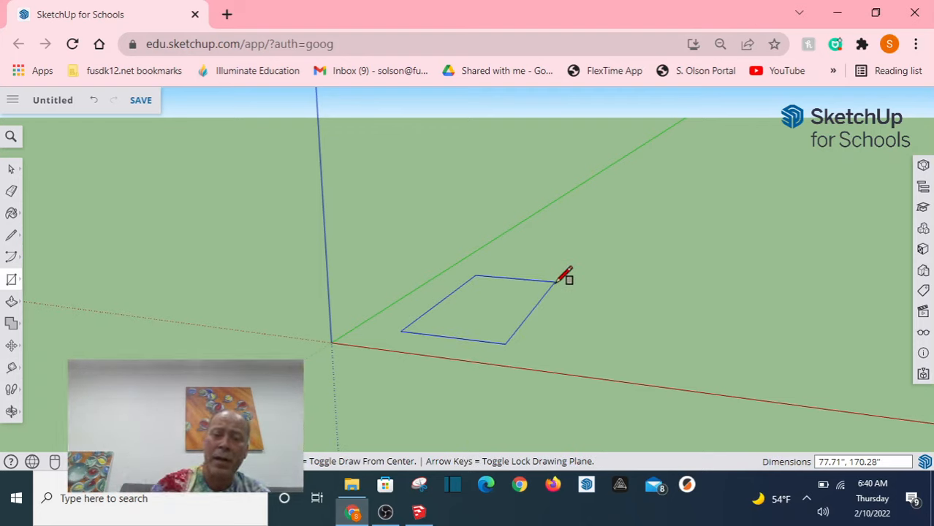
pyautogui.write('8.5,11')
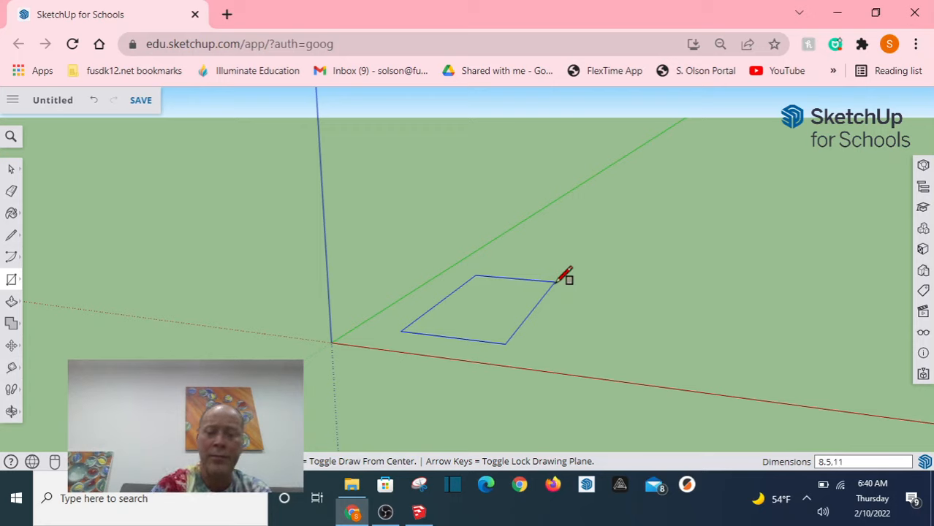
pyautogui.press('Return')
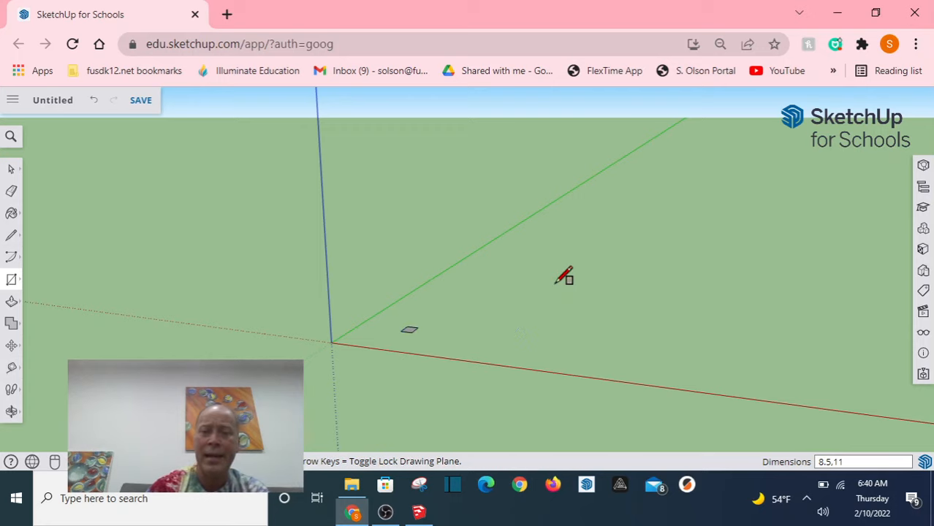
# Step: Split the rectangle lengthwise in half with a line joining the midpoints of its two short edges
pyautogui.click(922, 311)
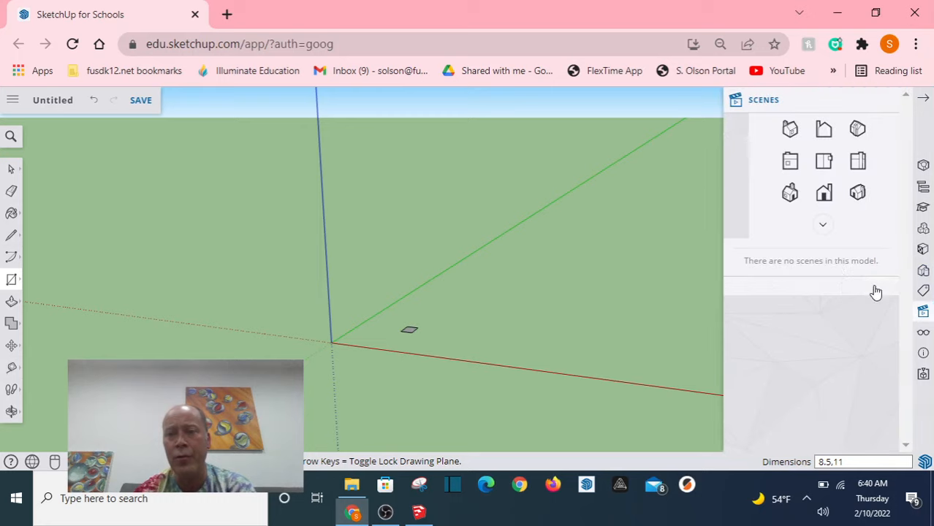
pyautogui.click(823, 161)
pyautogui.scroll(8, 503, 280)
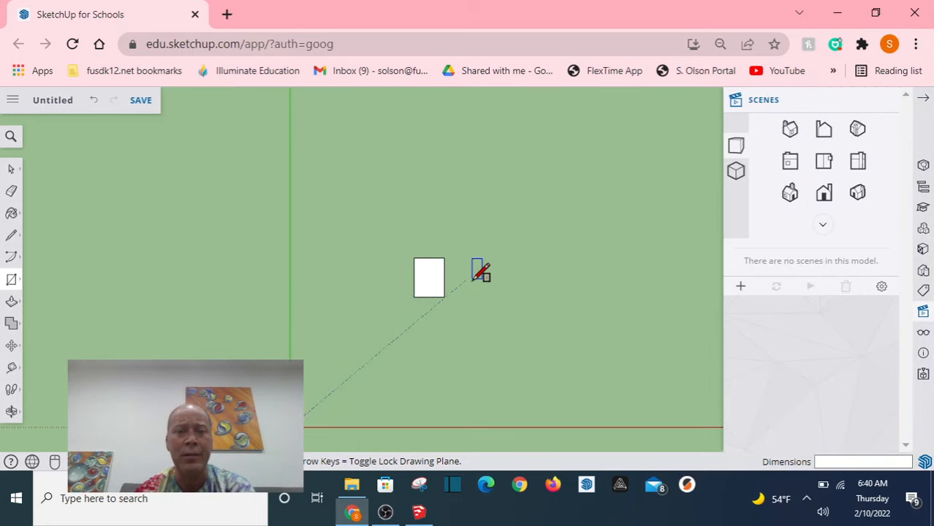
pyautogui.scroll(4, 425, 243)
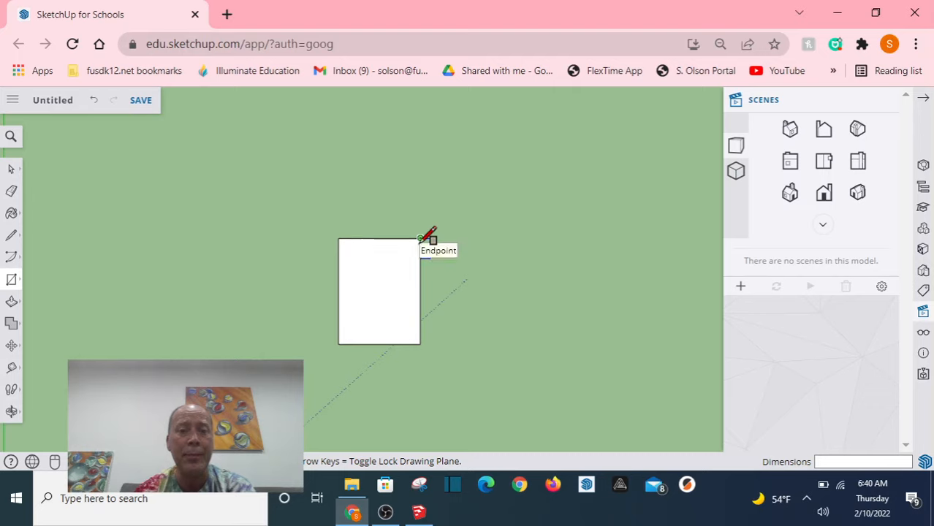
pyautogui.scroll(1, 426, 319)
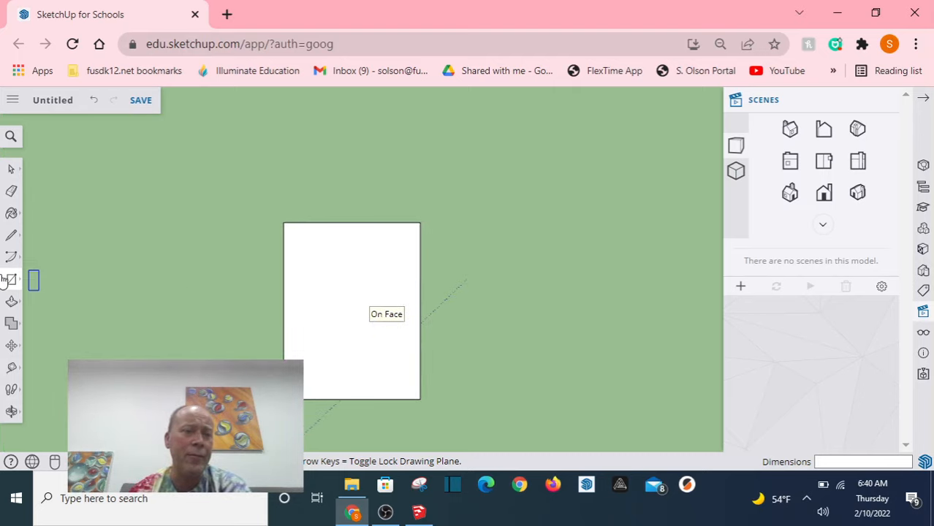
pyautogui.click(12, 237)
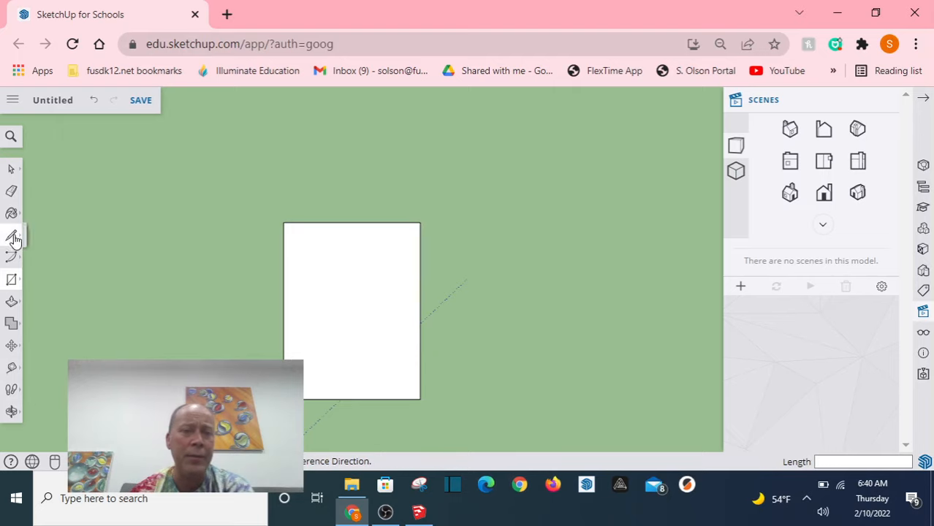
pyautogui.click(351, 222)
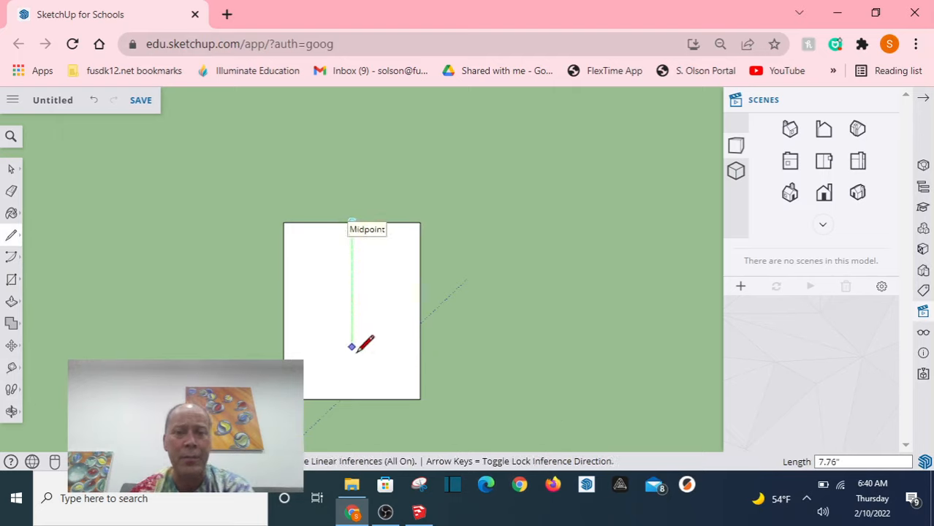
pyautogui.click(351, 399)
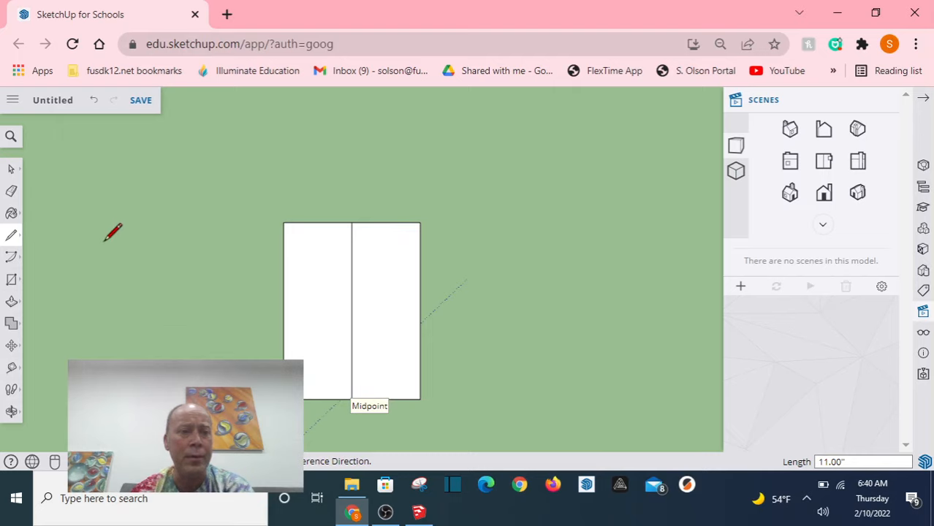
# Step: Erase the outer edges of the rectangle's left half so only the right half remains
pyautogui.click(11, 190)
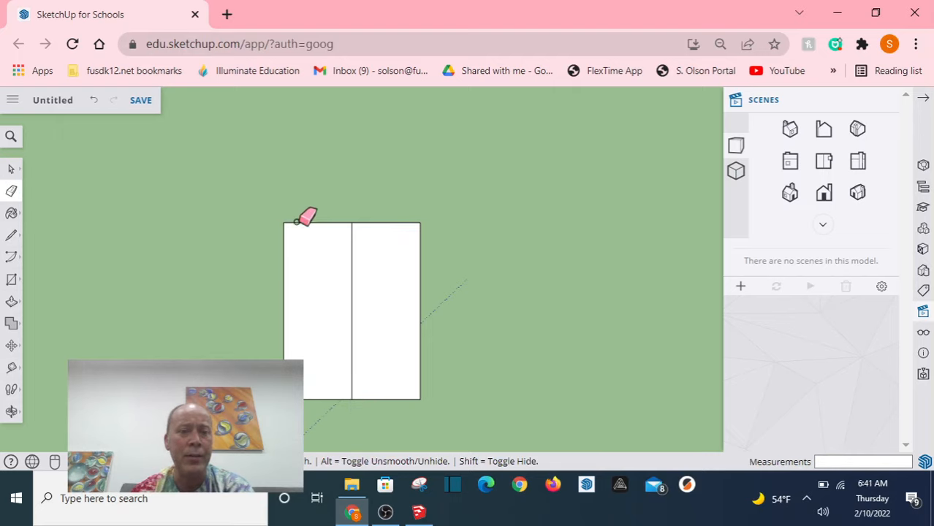
pyautogui.moveTo(298, 219); pyautogui.dragTo(272, 265)
pyautogui.moveTo(313, 379); pyautogui.dragTo(317, 382)
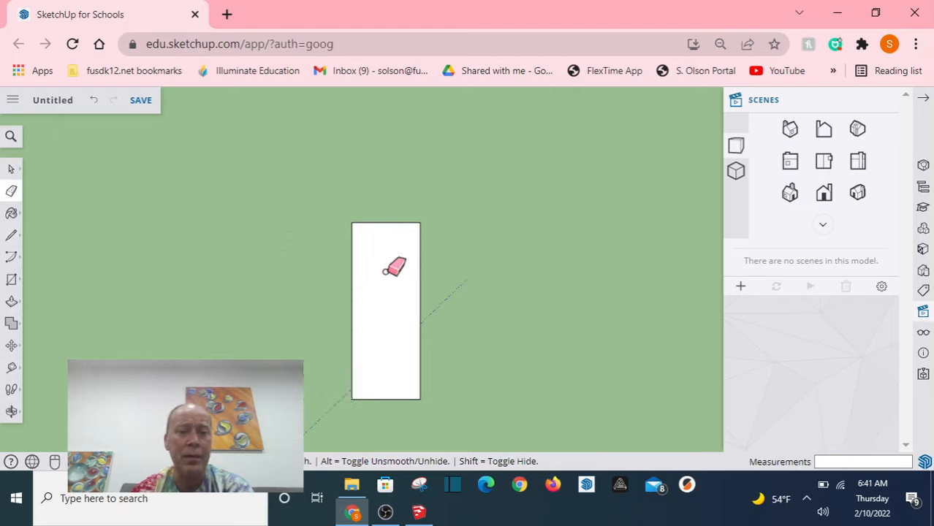
# Step: Make the remaining half-rectangle face a group and deselect it
pyautogui.click(8, 167)
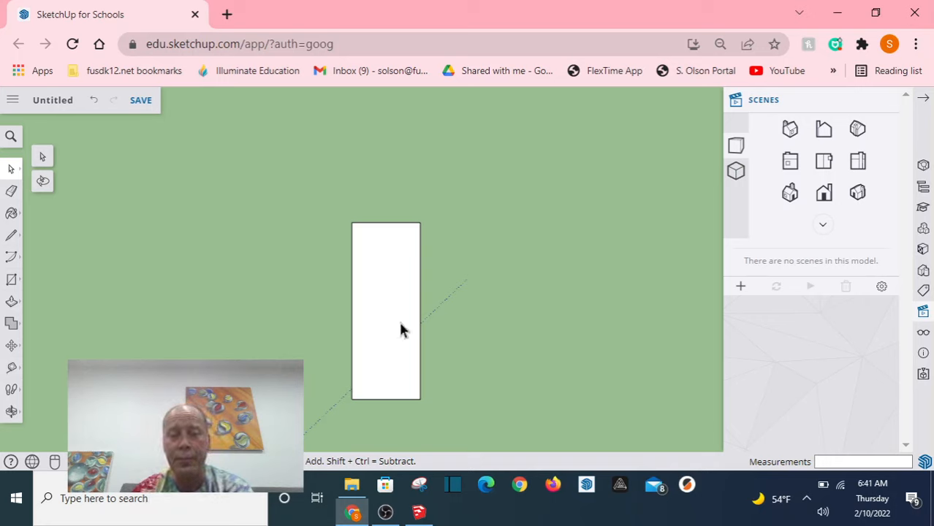
pyautogui.scroll(-2, 400, 327)
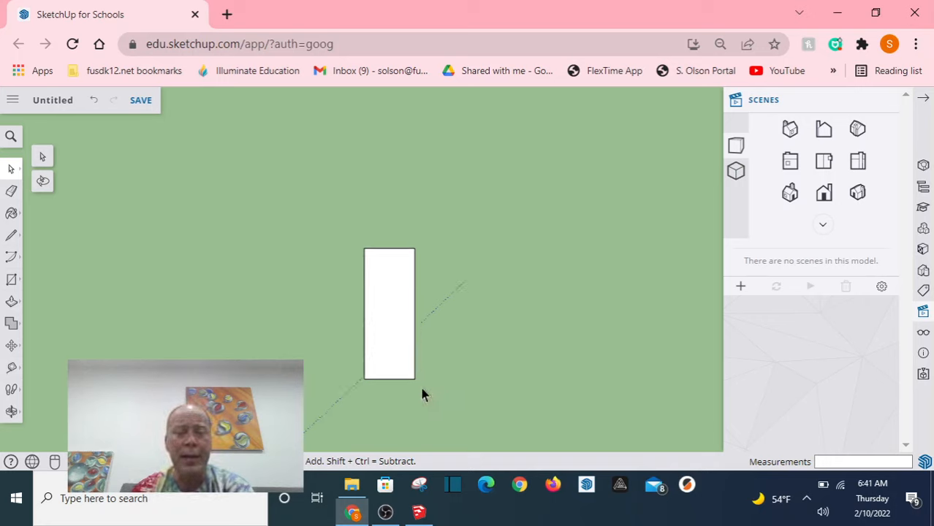
pyautogui.scroll(2, 423, 392)
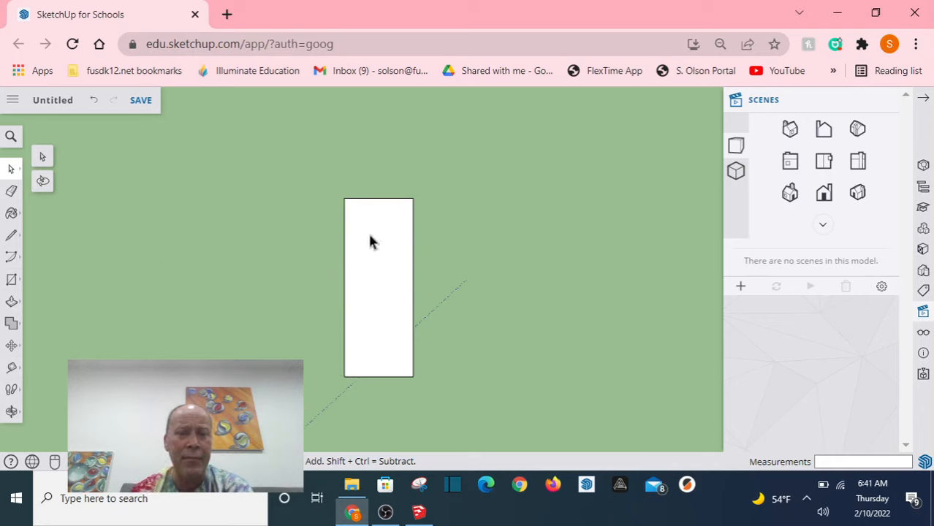
pyautogui.click(903, 97)
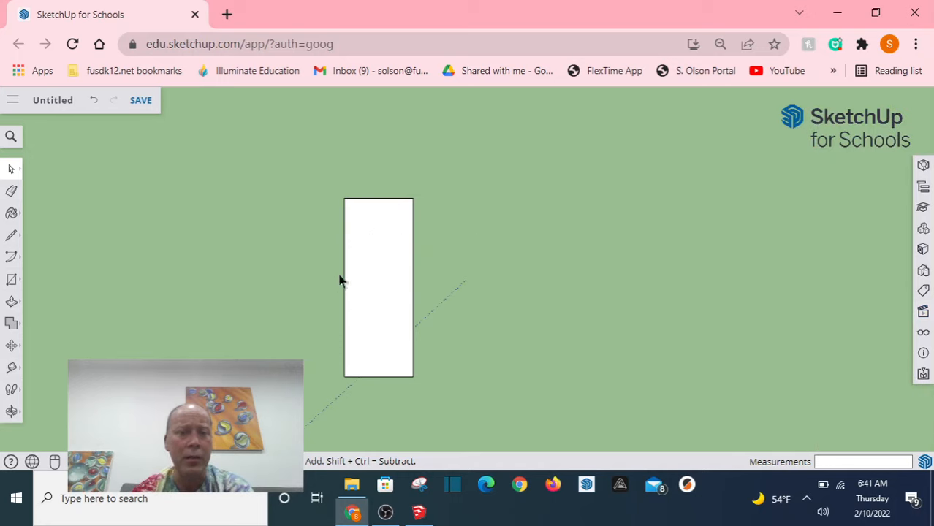
pyautogui.click(384, 258)
pyautogui.rightClick(383, 257)
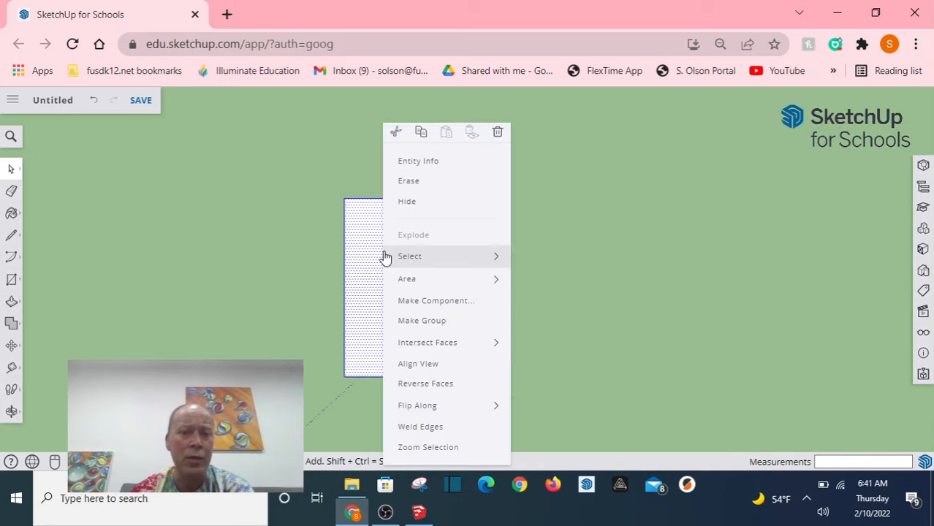
pyautogui.click(431, 322)
pyautogui.click(270, 252)
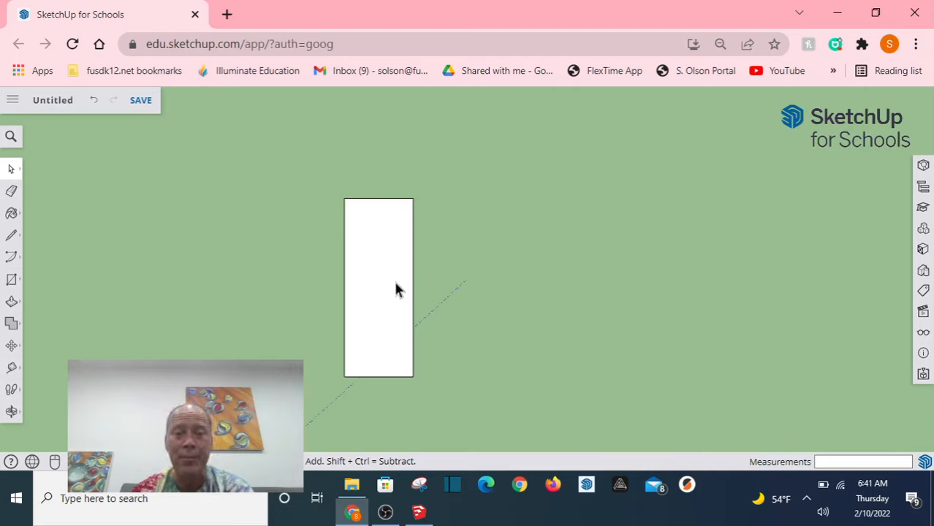
# Step: Draw a 12 inch line along the red axis from the grouped rectangle's lower-left corner, running past its short edge
pyautogui.click(10, 237)
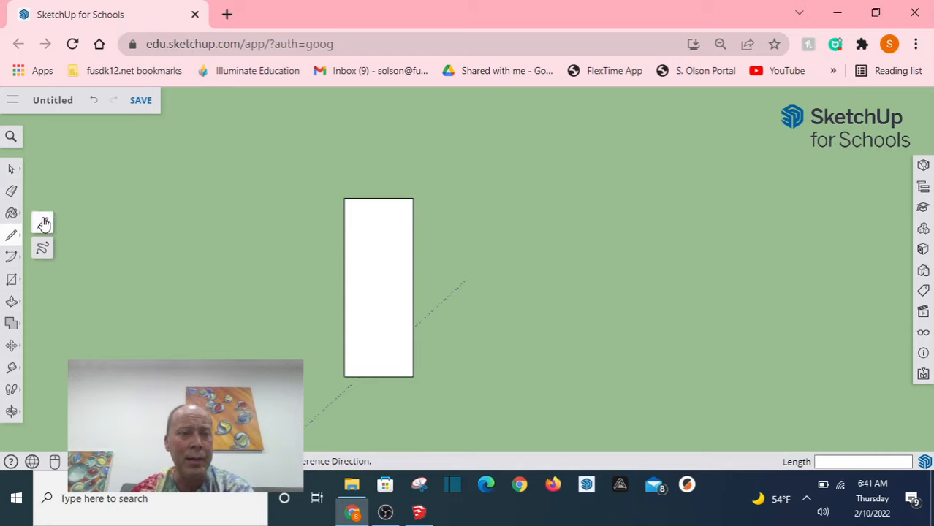
pyautogui.click(344, 377)
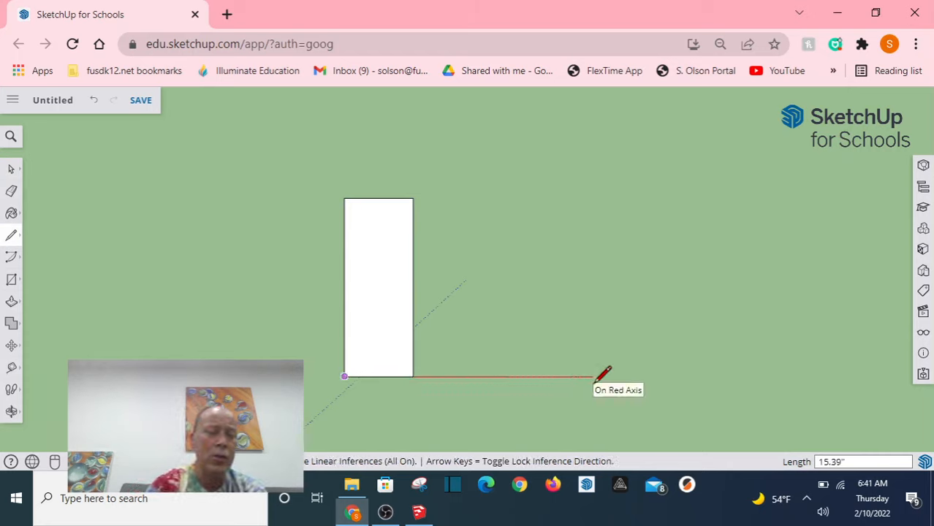
pyautogui.write('12')
pyautogui.press('Return')
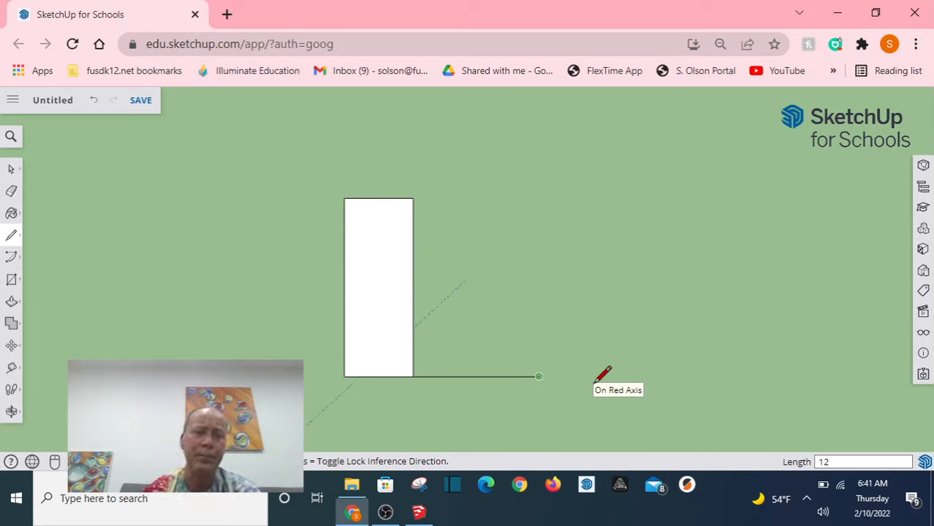
# Step: Rotate a copy of the 12 inch line 90 degrees about the half-sheet's lower-left corner, onto its long edge
pyautogui.click(11, 169)
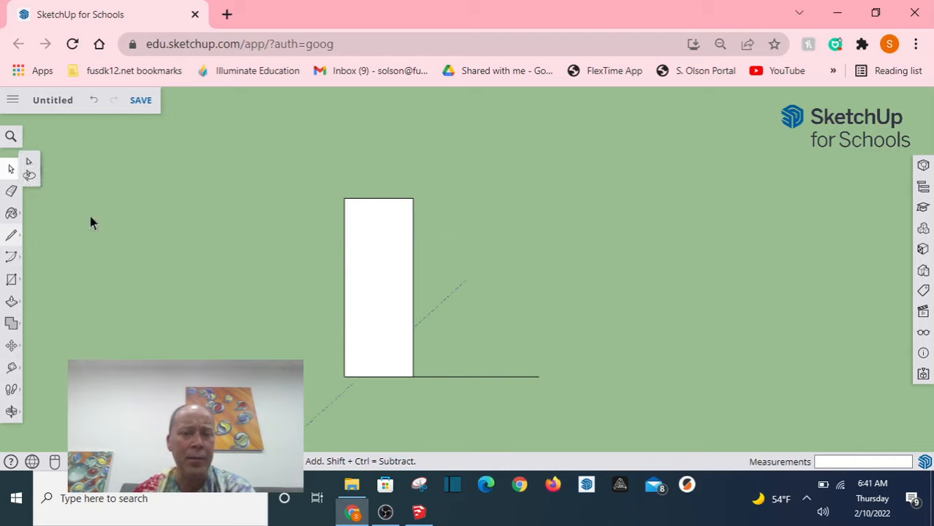
pyautogui.click(446, 377)
pyautogui.scroll(3, 414, 389)
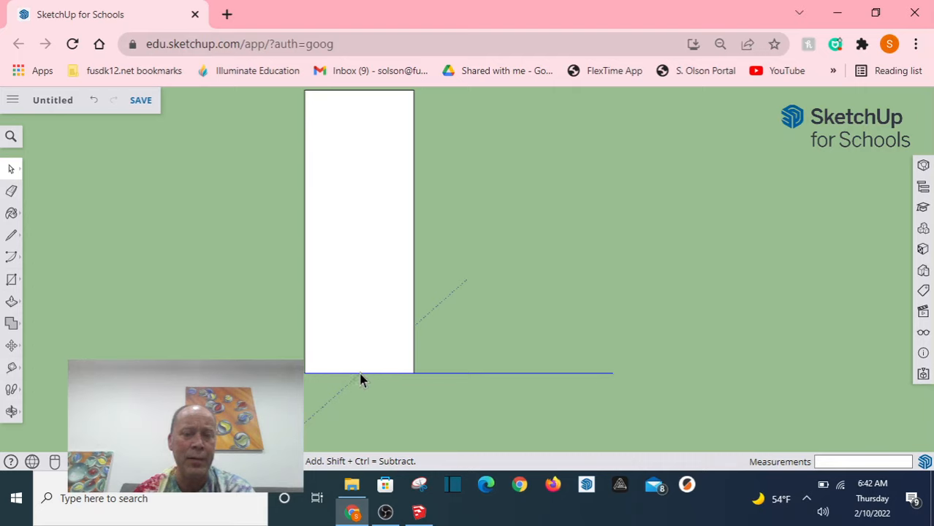
pyautogui.click(10, 349)
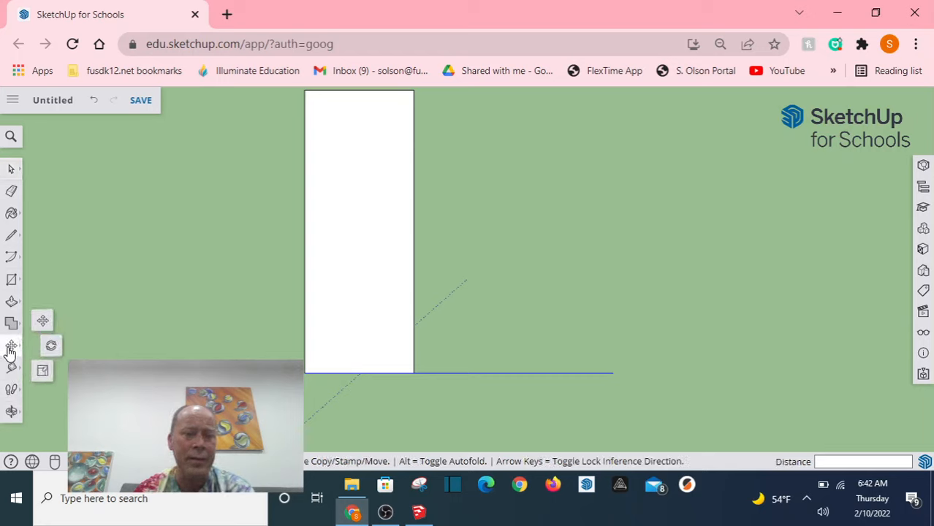
pyautogui.click(52, 349)
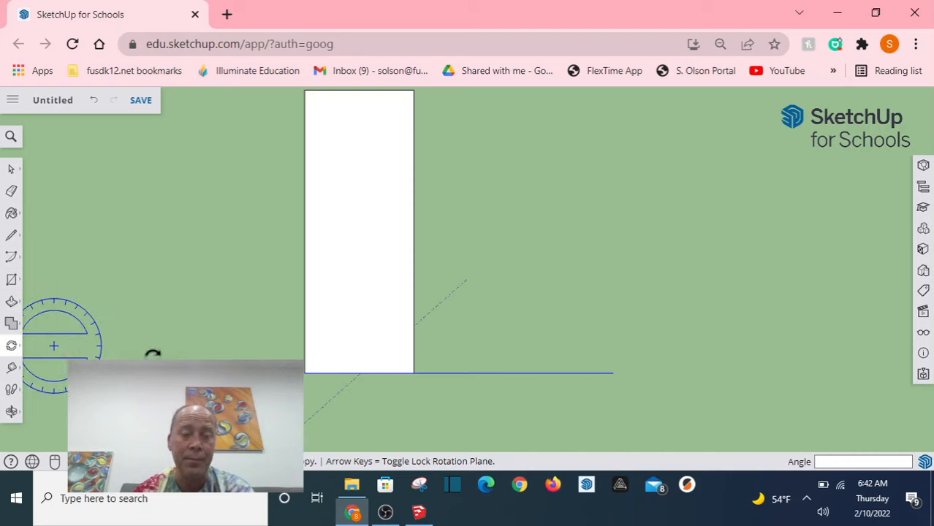
pyautogui.click(304, 365)
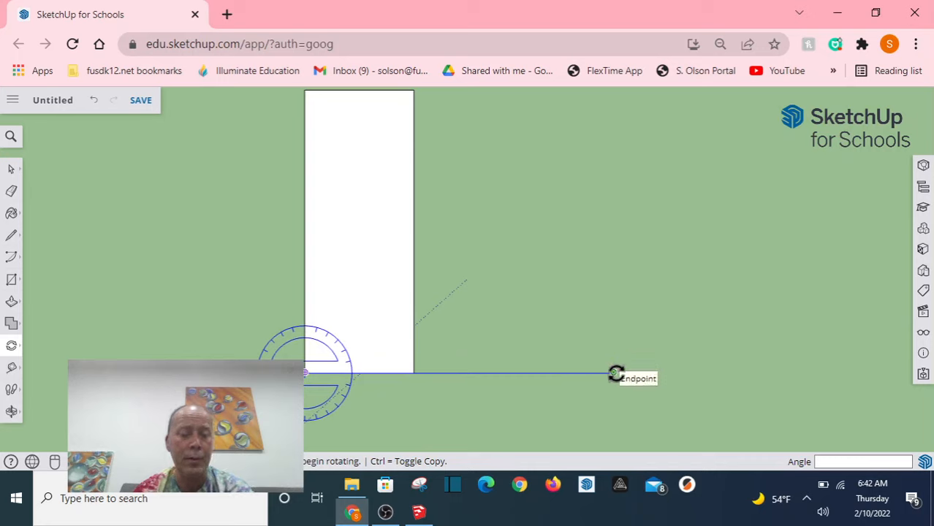
pyautogui.click(614, 373)
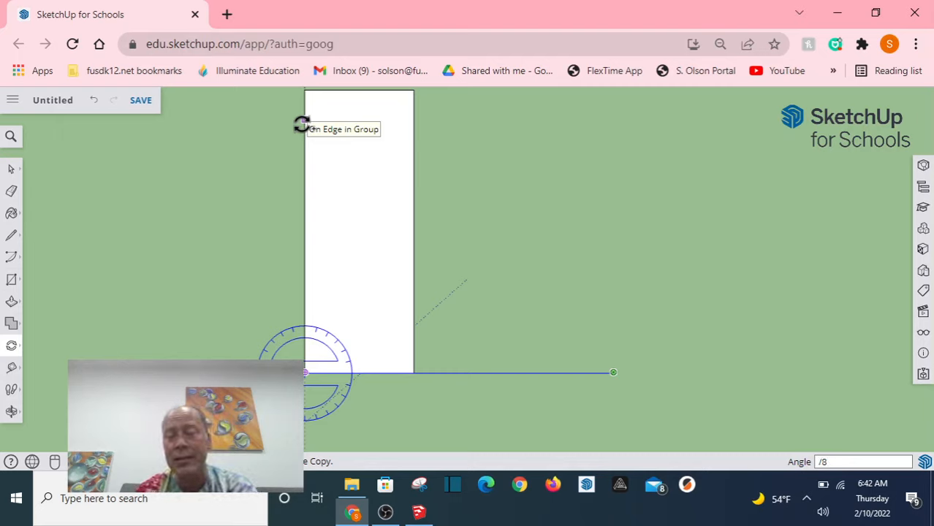
pyautogui.press('Return')
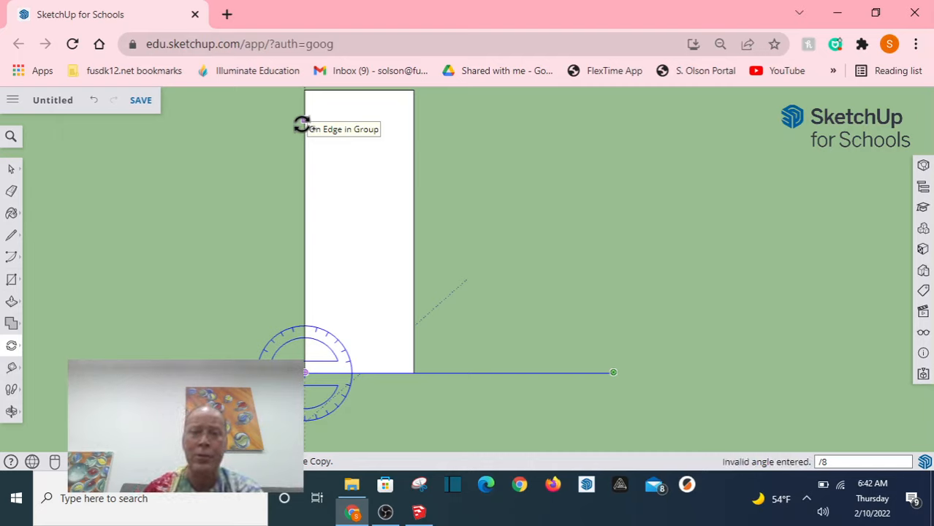
pyautogui.scroll(-5, 302, 124)
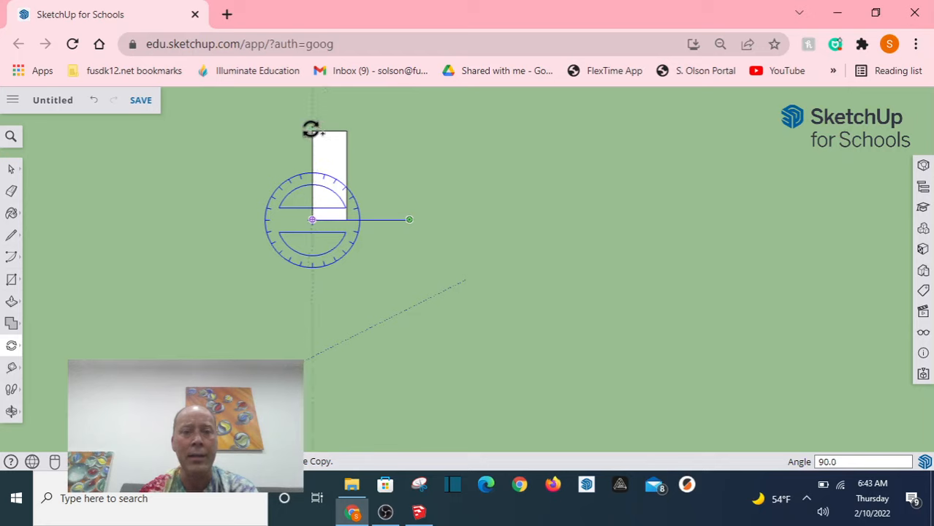
pyautogui.click(309, 130)
# Step: Divide the rotated copy's angle into eighths with /8 to create evenly spaced lines from the corner
pyautogui.write('/8')
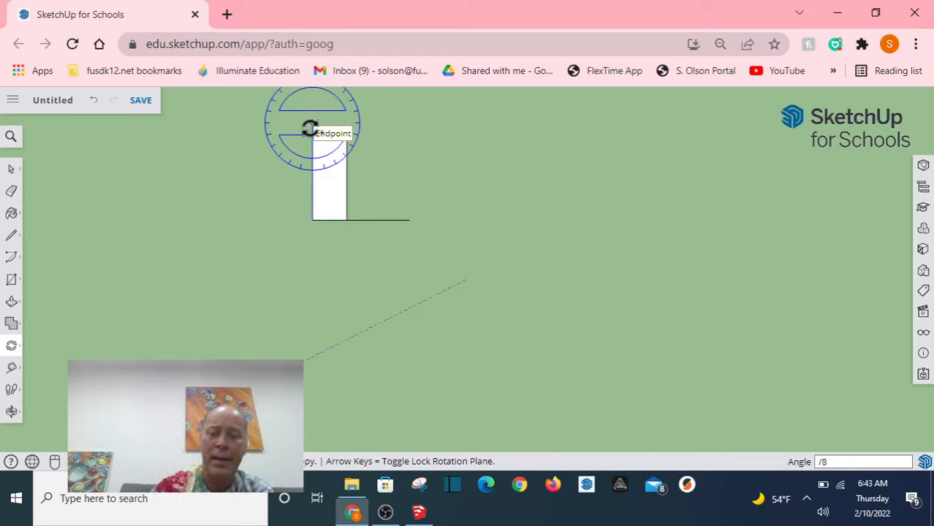
pyautogui.press('Return')
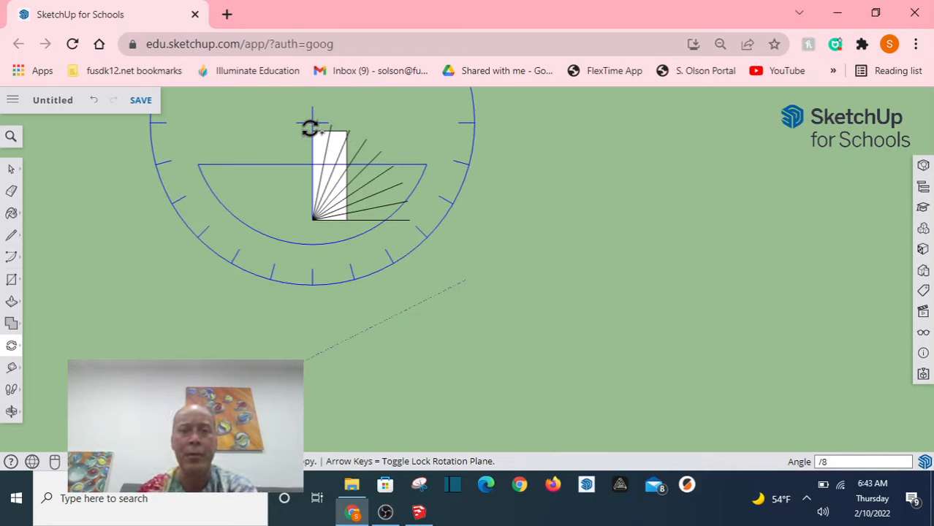
pyautogui.scroll(5, 309, 128)
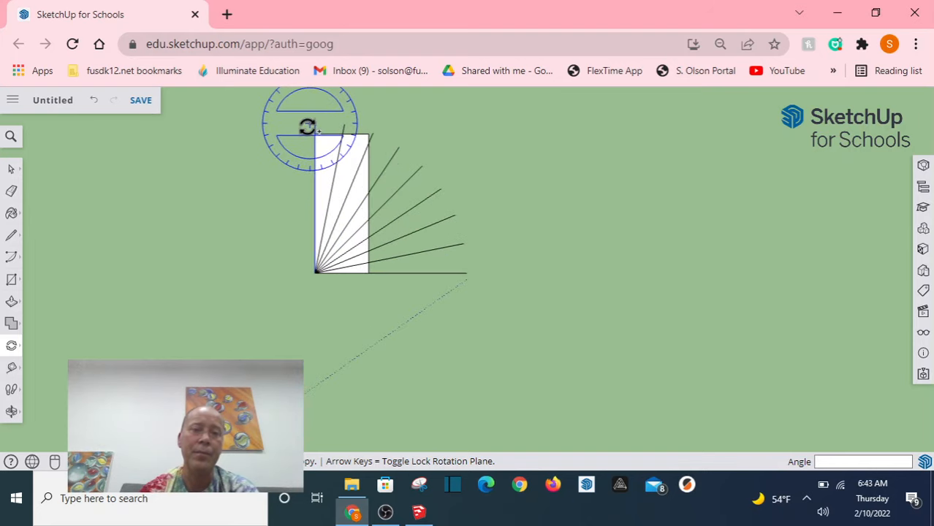
# Step: Draw a small sample rectangle in the empty space to the right of the radiating lines
pyautogui.click(11, 168)
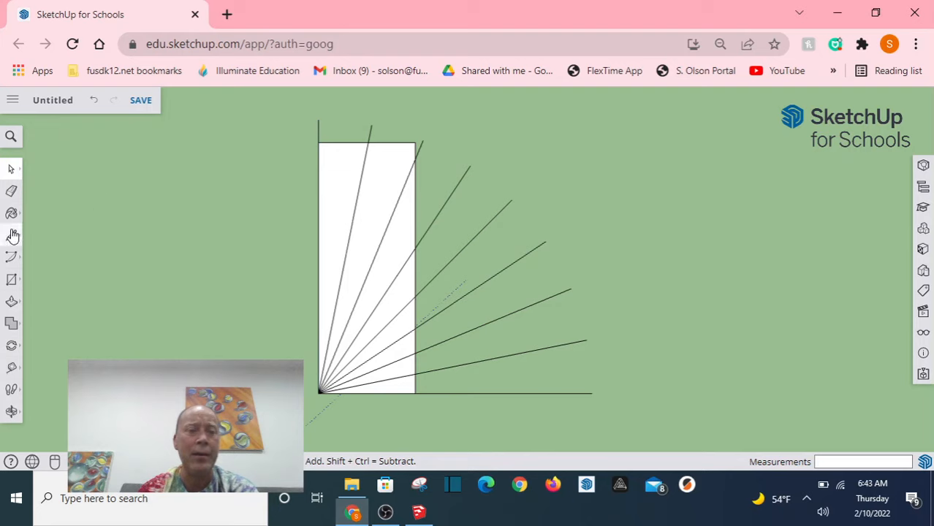
pyautogui.click(12, 280)
pyautogui.click(645, 213)
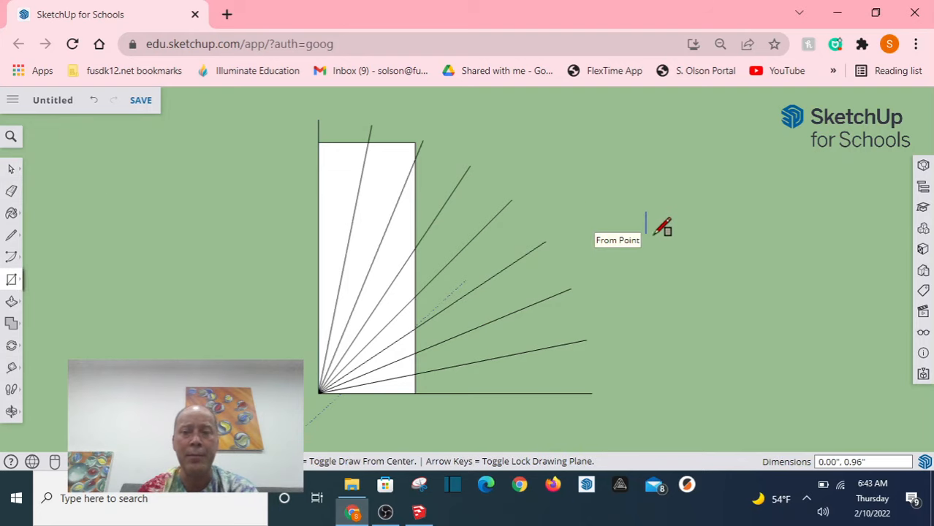
pyautogui.click(692, 239)
# Step: Copy the small rectangle about 3.03 inches along the red axis and multiply the copy with x10
pyautogui.click(11, 168)
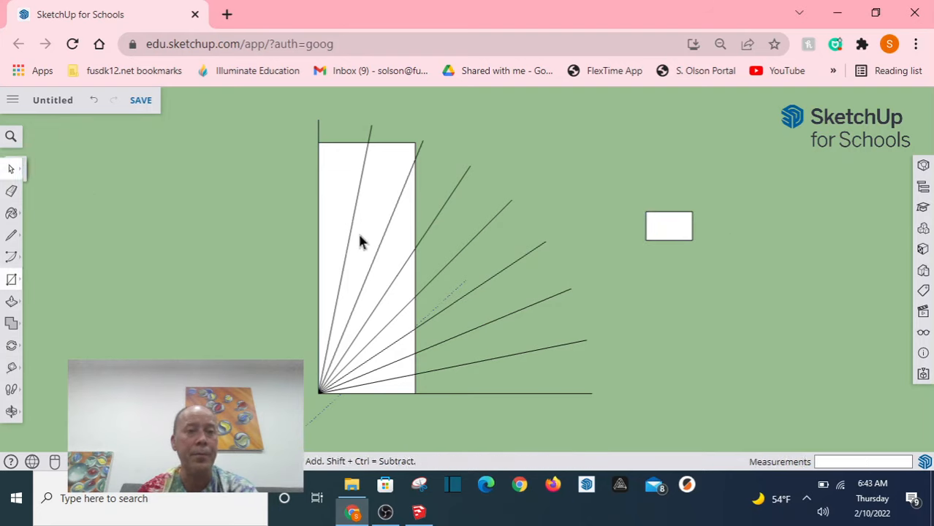
pyautogui.click(667, 232)
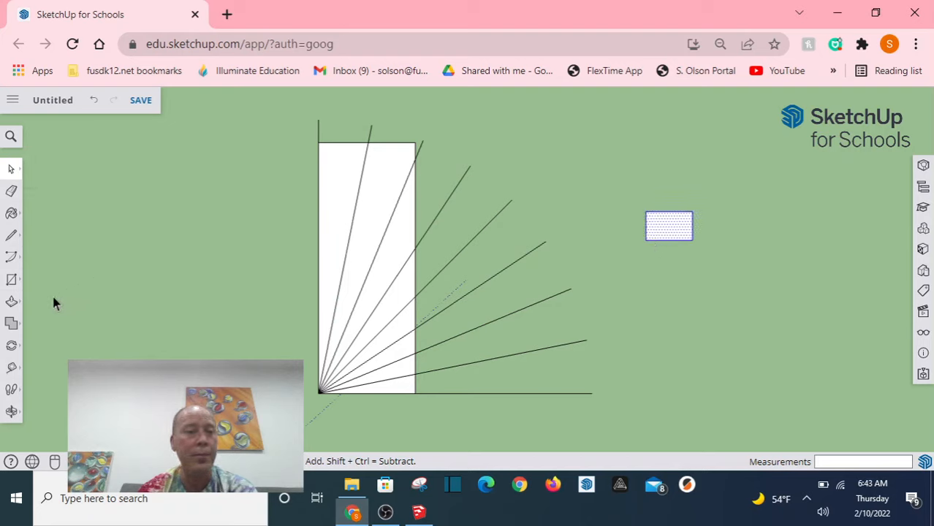
pyautogui.click(11, 346)
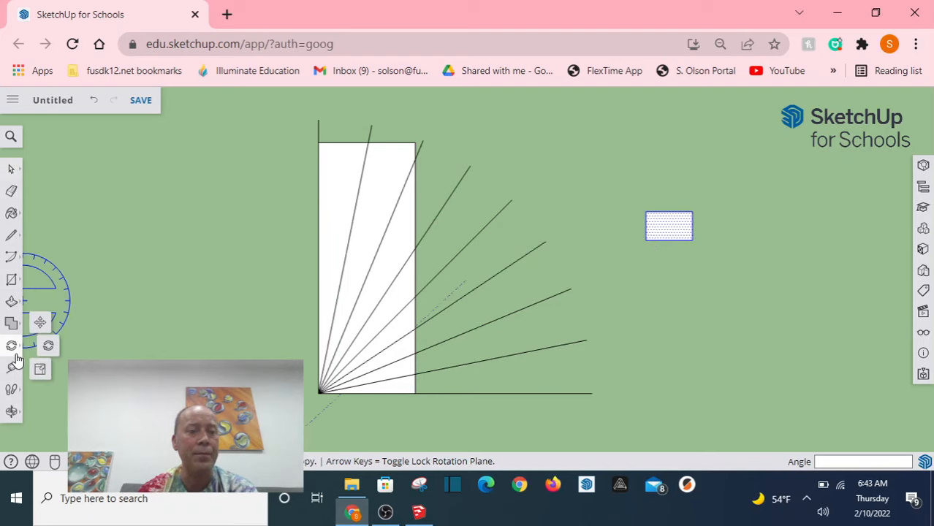
pyautogui.click(39, 323)
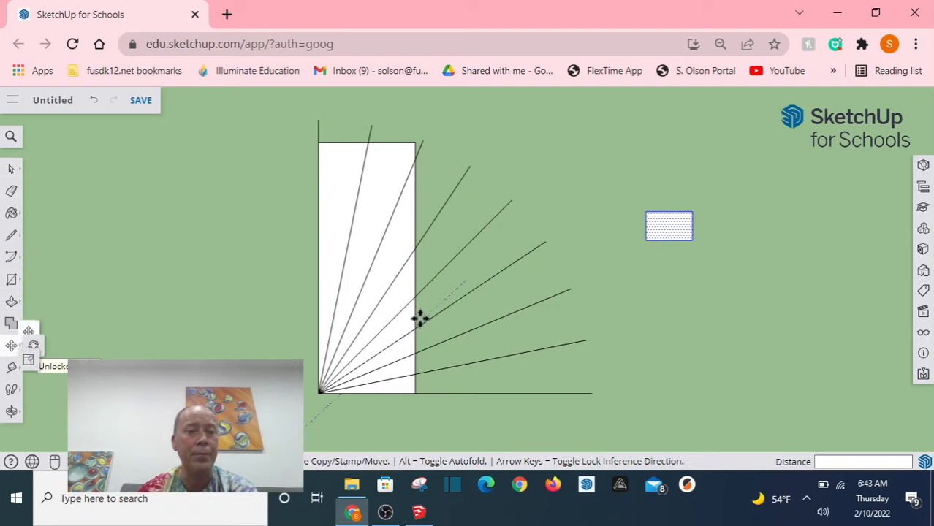
pyautogui.click(646, 241)
pyautogui.press('ctrl')
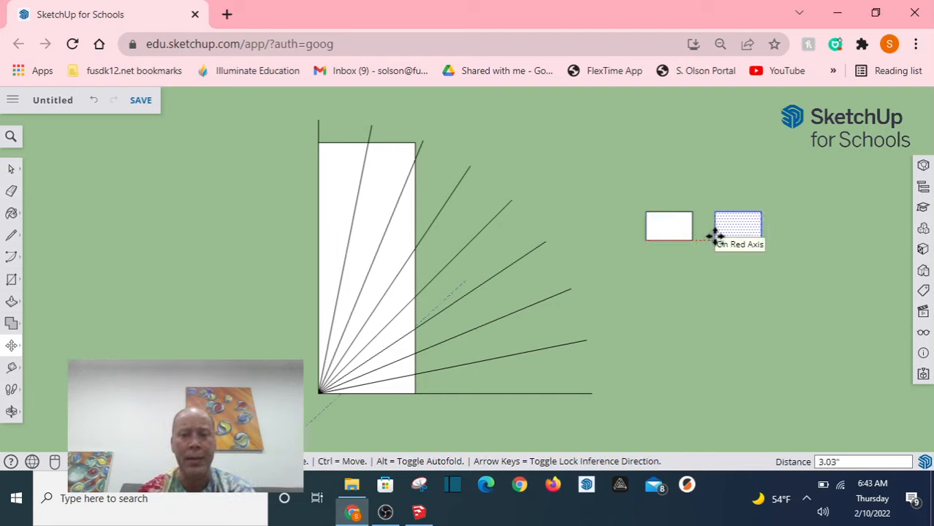
pyautogui.write('x10')
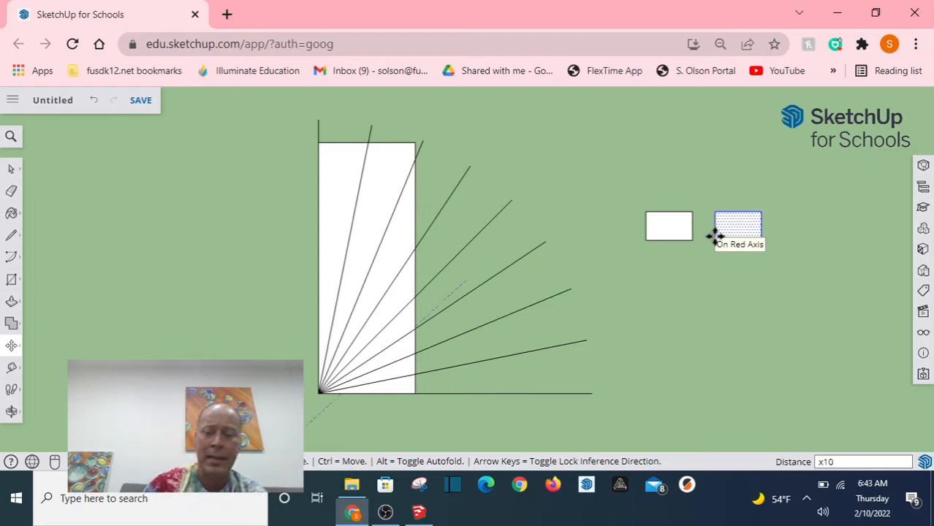
pyautogui.press('Return')
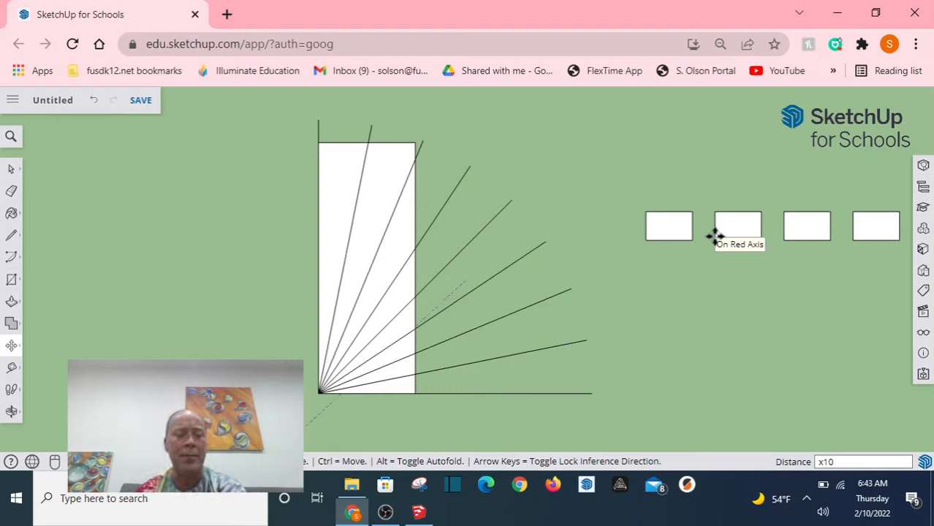
# Step: Undo the rectangle array, the small rectangle and the radiating line copies, leaving only the half-sheet and the 12 inch line
pyautogui.hotkey('ctrl', 'z')
pyautogui.hotkey('ctrl', 'z')
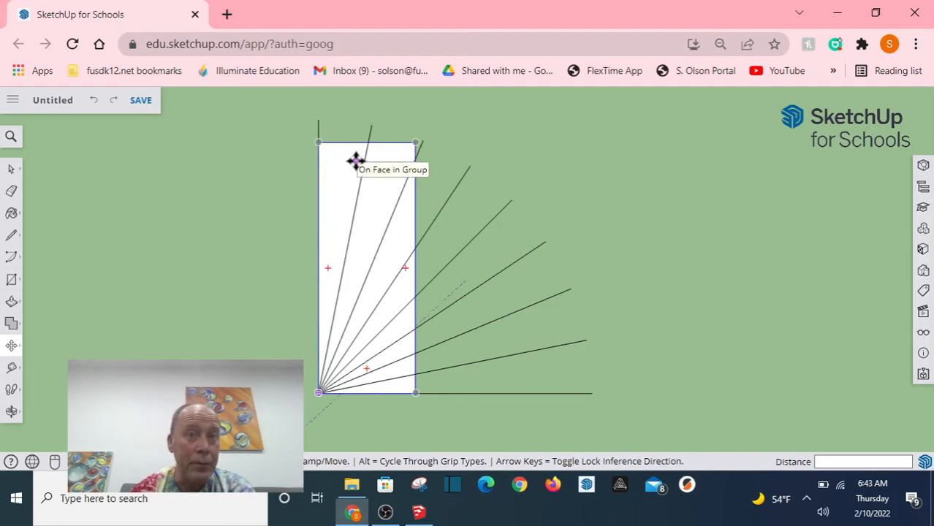
pyautogui.click(338, 147)
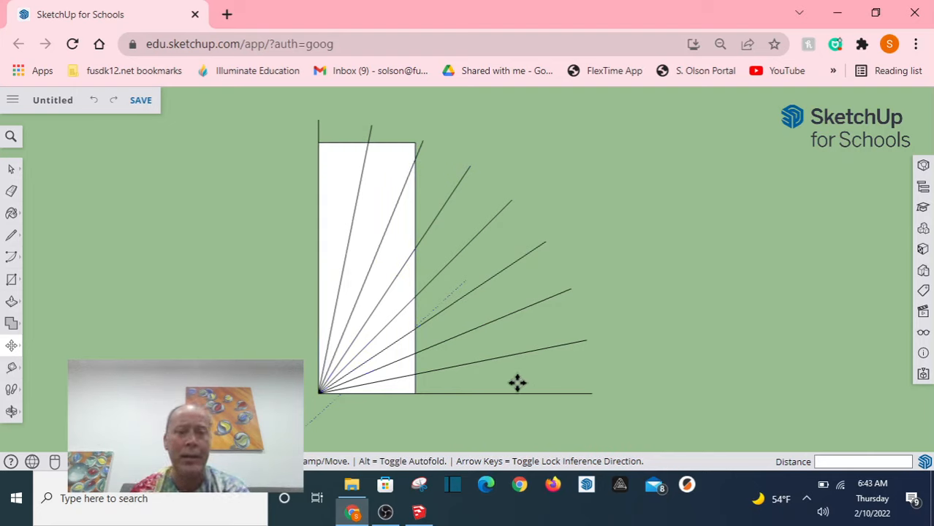
pyautogui.click(14, 347)
pyautogui.click(47, 344)
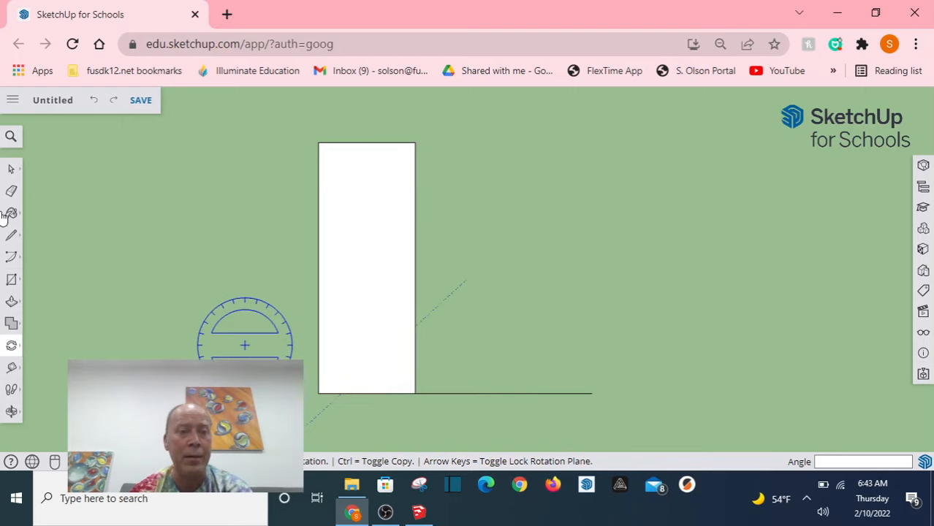
# Step: Copy the 12 inch line rotated 90 degrees about the half-sheet's lower-left corner and divide that rotation with /8
pyautogui.click(11, 168)
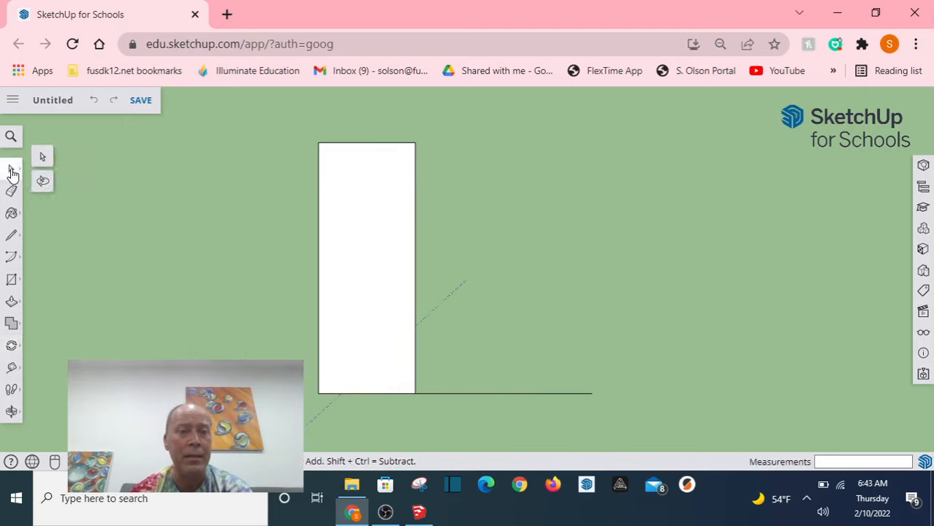
pyautogui.click(565, 396)
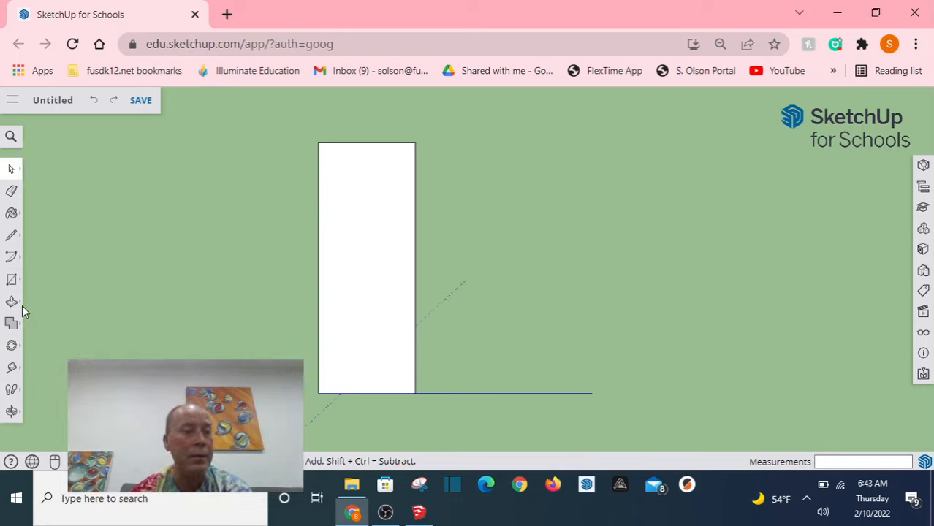
pyautogui.click(12, 350)
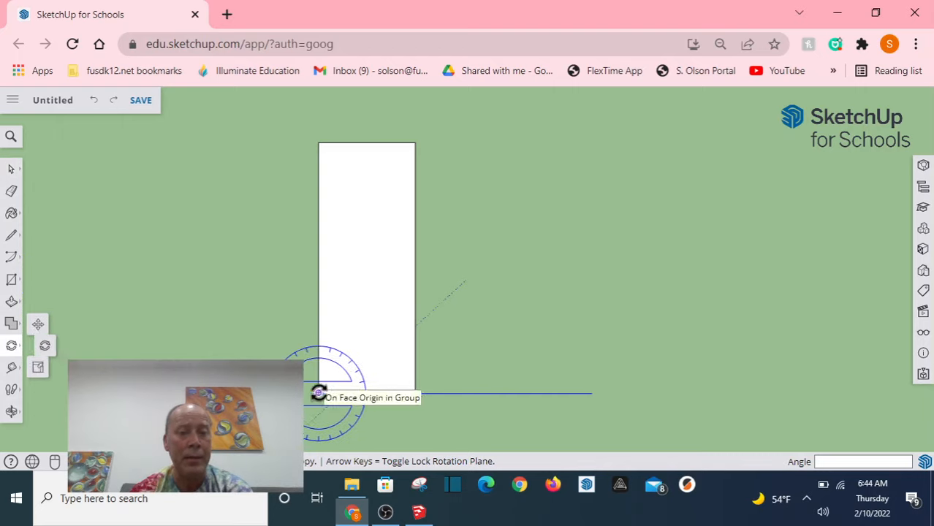
pyautogui.click(319, 393)
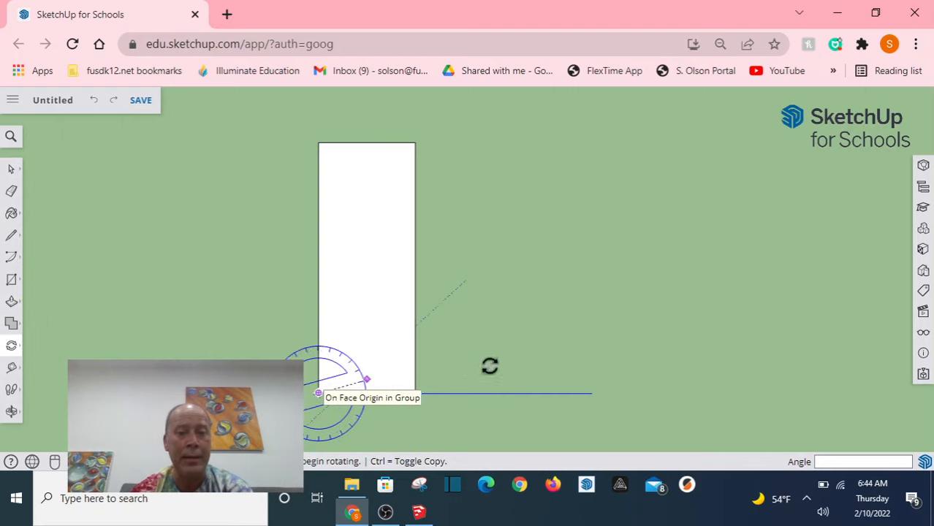
pyautogui.click(590, 394)
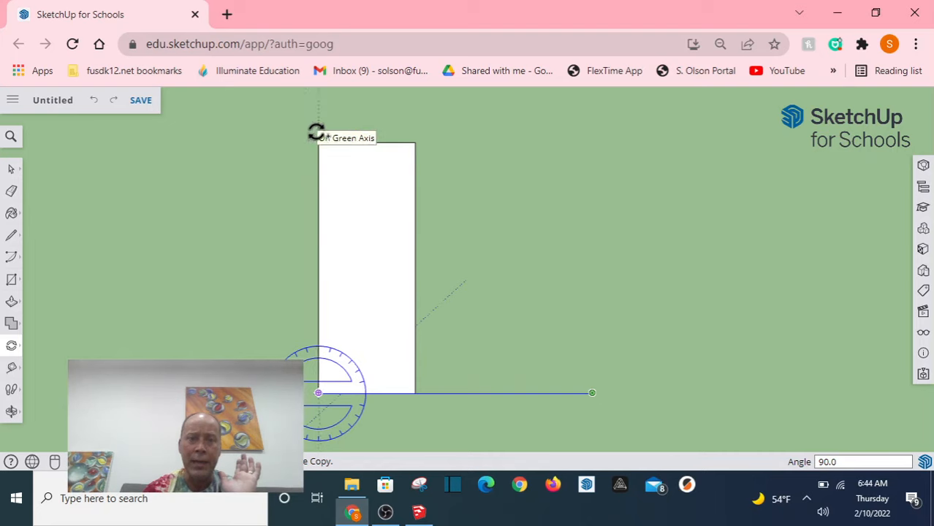
pyautogui.click(315, 132)
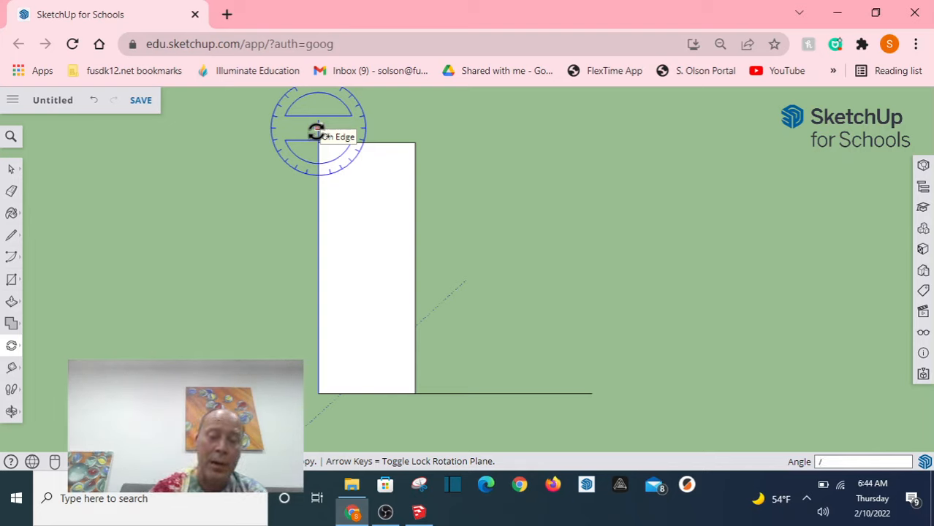
pyautogui.press('Return')
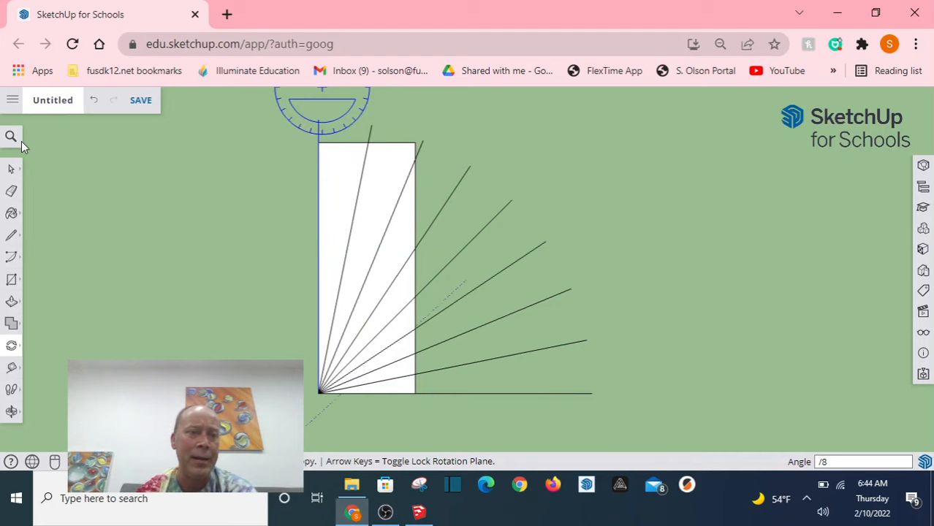
# Step: Explode the half-sheet group and select the narrow wedge face between its left edge and the nearest radiating line
pyautogui.click(11, 169)
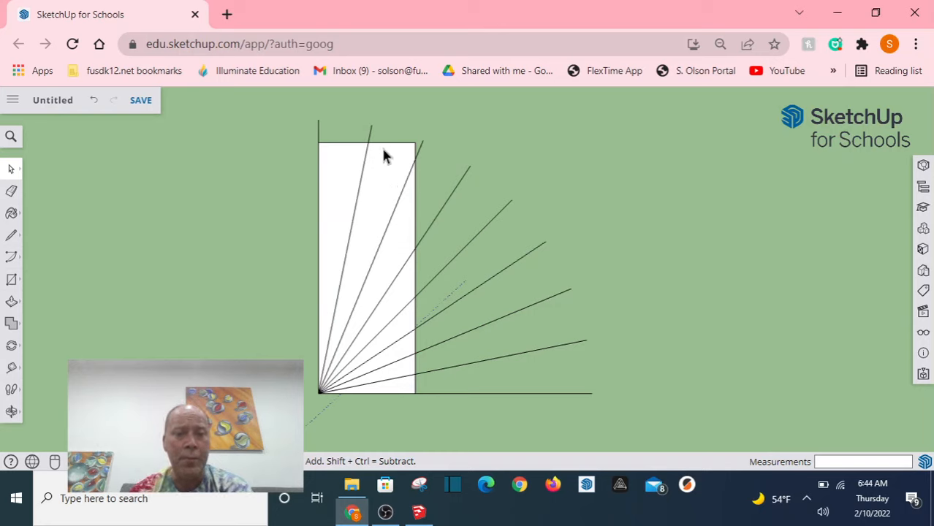
pyautogui.rightClick(333, 192)
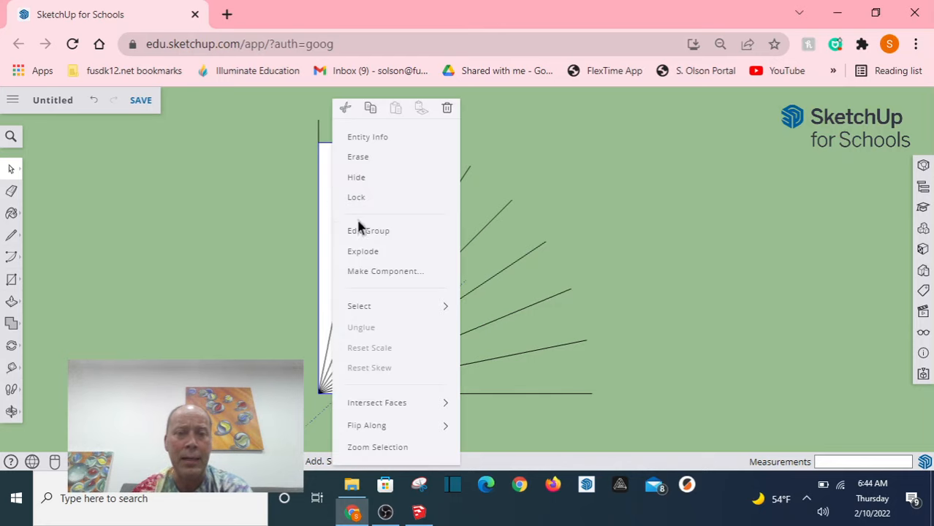
pyautogui.click(373, 250)
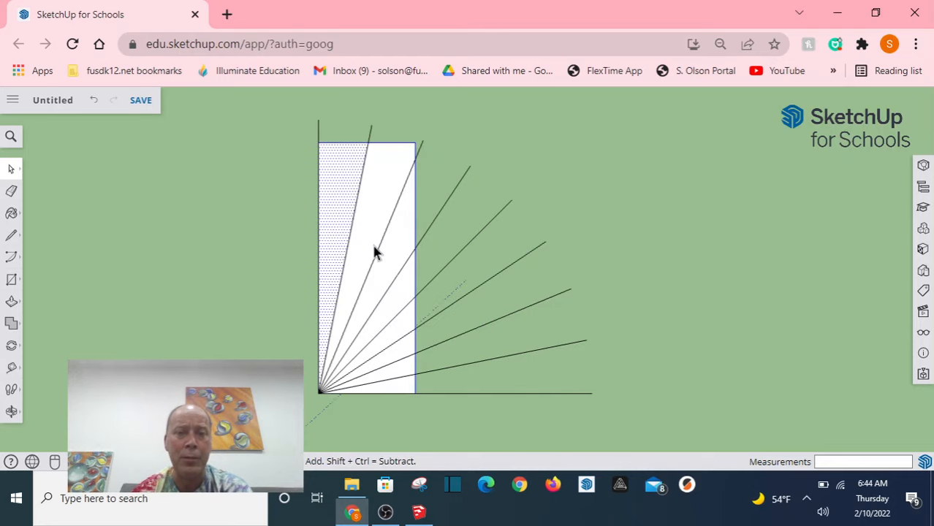
pyautogui.click(275, 226)
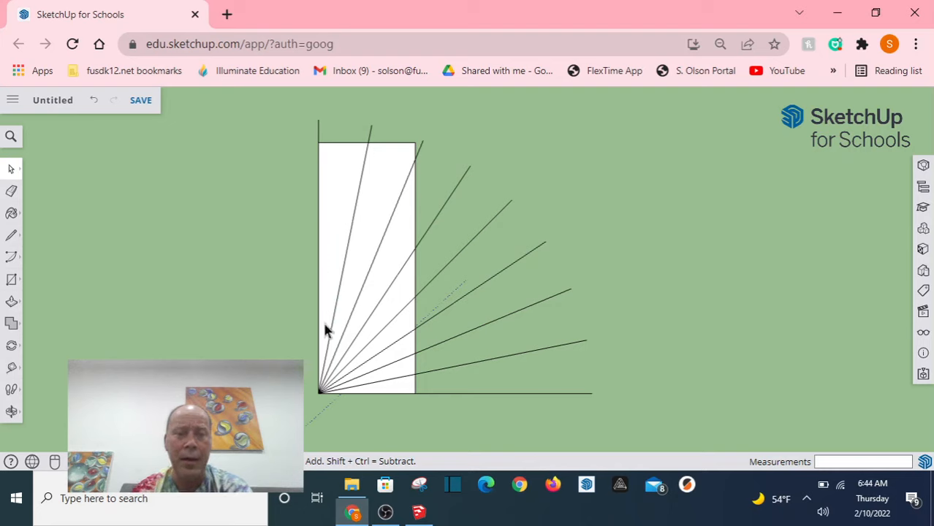
pyautogui.scroll(1, 326, 343)
pyautogui.click(352, 208)
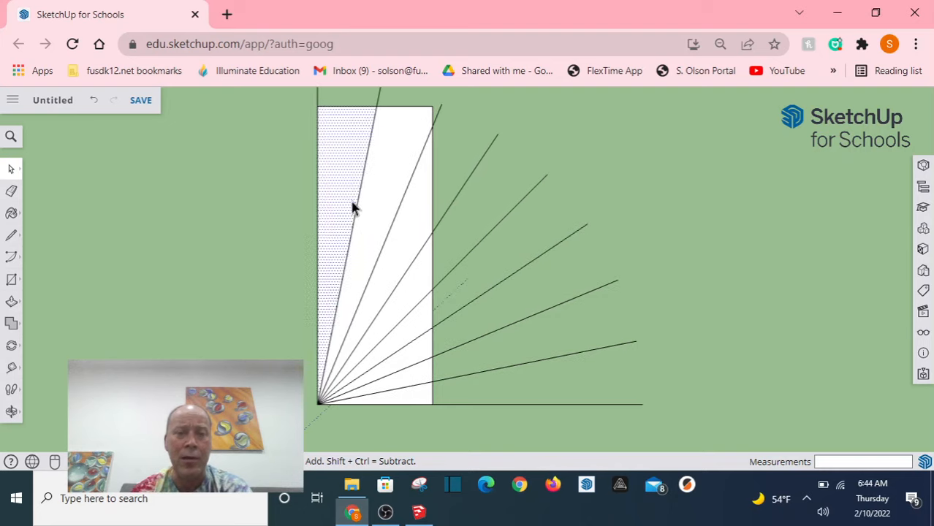
# Step: Check the half-sheet's wedge faces one at a time, selecting them in turn from the second wedge around to the lowest one
pyautogui.click(397, 201)
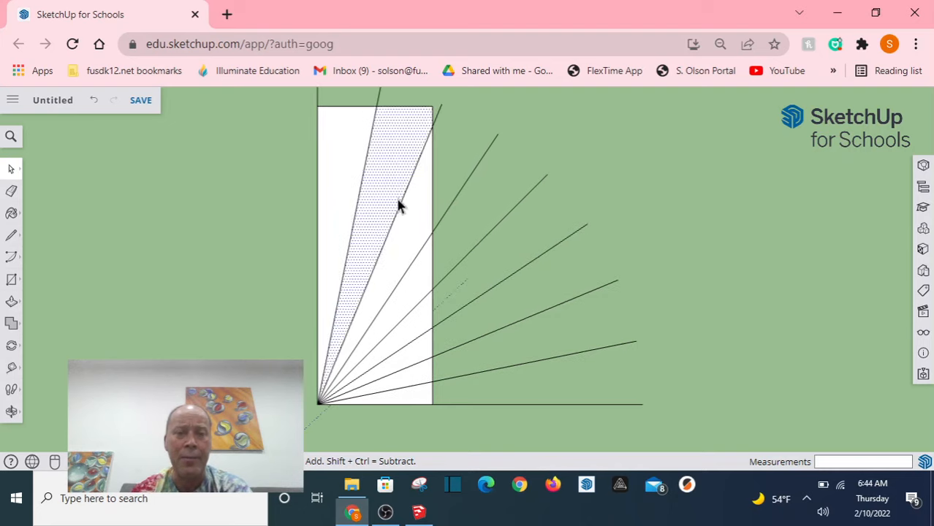
pyautogui.click(409, 252)
pyautogui.click(409, 314)
pyautogui.click(414, 330)
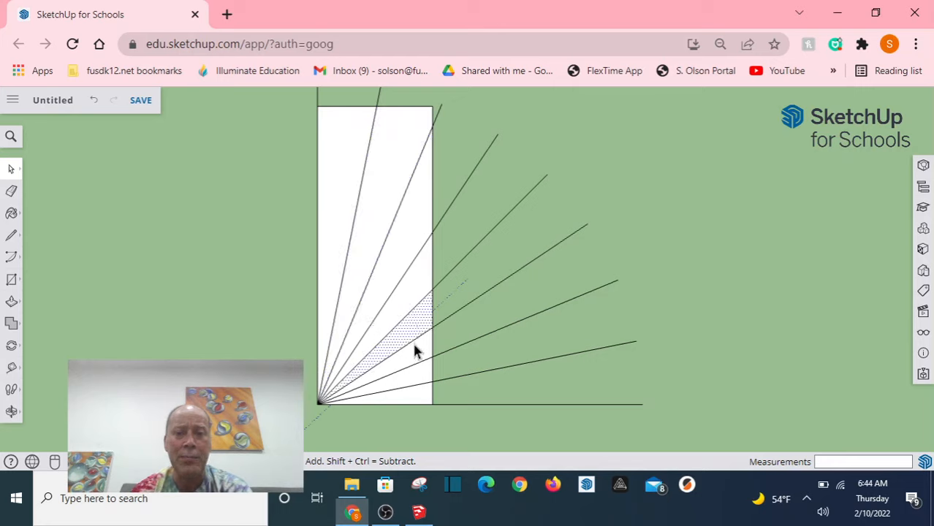
pyautogui.click(413, 345)
pyautogui.click(413, 393)
pyautogui.click(416, 398)
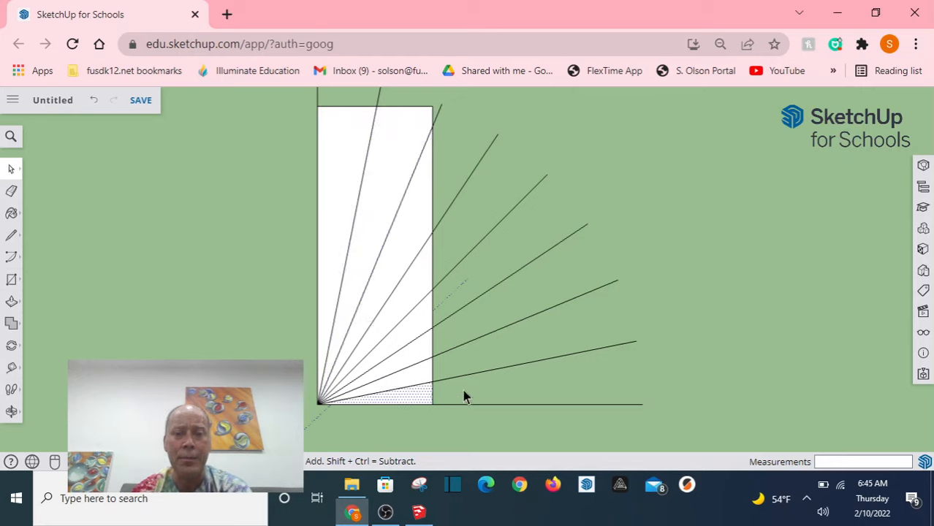
pyautogui.scroll(-2, 493, 380)
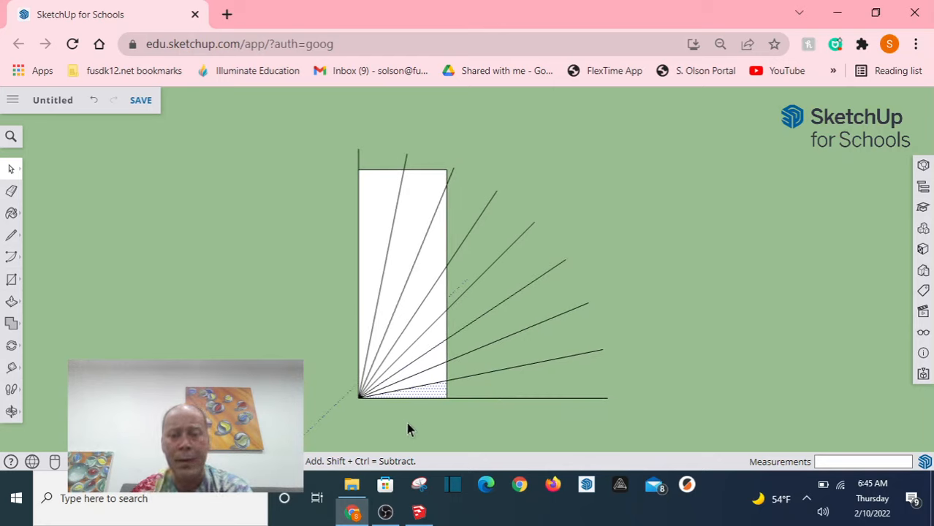
# Step: Switch to SketchUp Make 2017 and set the standard Top view with the Rectangle tool active
pyautogui.click(418, 515)
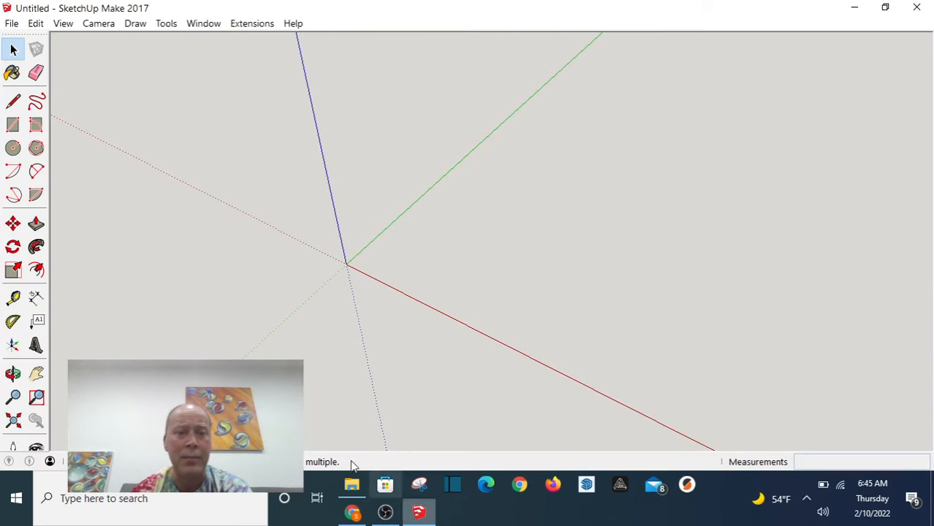
pyautogui.click(12, 125)
pyautogui.moveTo(323, 258); pyautogui.dragTo(233, 315, button='middle')
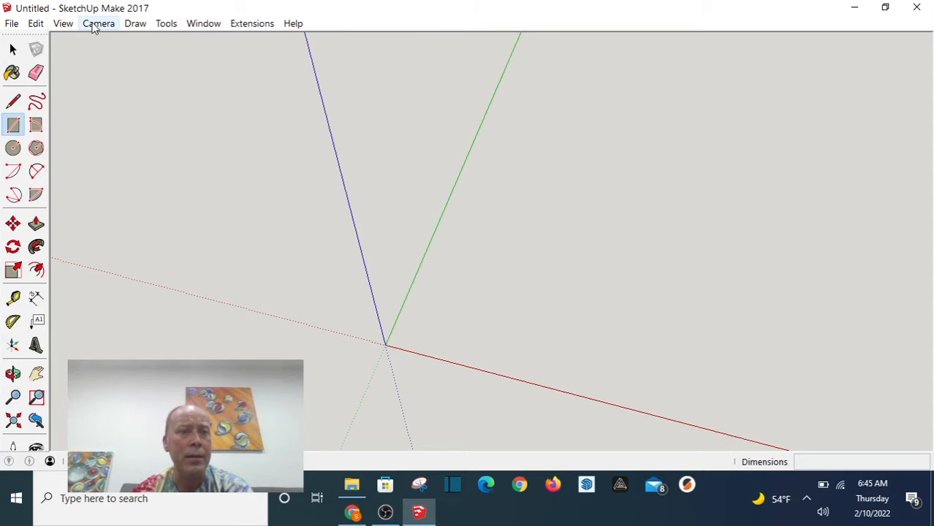
pyautogui.click(98, 24)
pyautogui.moveTo(254, 70)
pyautogui.click(311, 70)
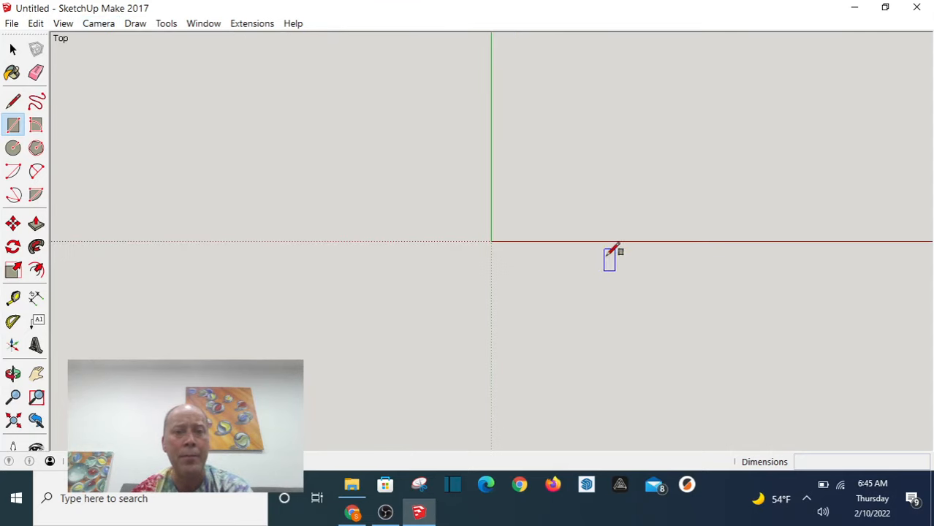
# Step: Draw an 8.5 by 11 inch rectangle above the red axis, to the right of the green axis
pyautogui.click(560, 82)
pyautogui.write('8.5,11')
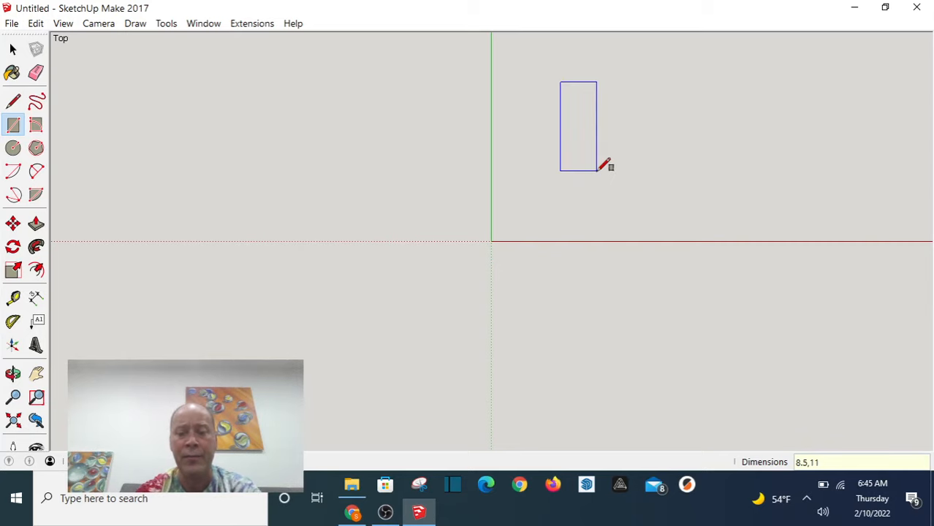
pyautogui.press('Return')
pyautogui.click(598, 97)
# Step: Draw a line joining the midpoints of the sheet's upper and lower edges, and erase the left half
pyautogui.scroll(3, 573, 75)
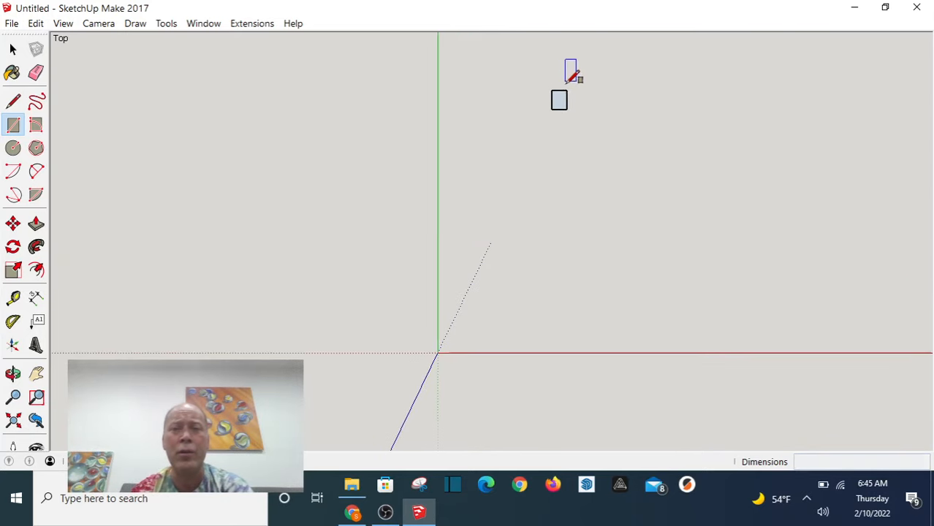
pyautogui.scroll(10, 571, 73)
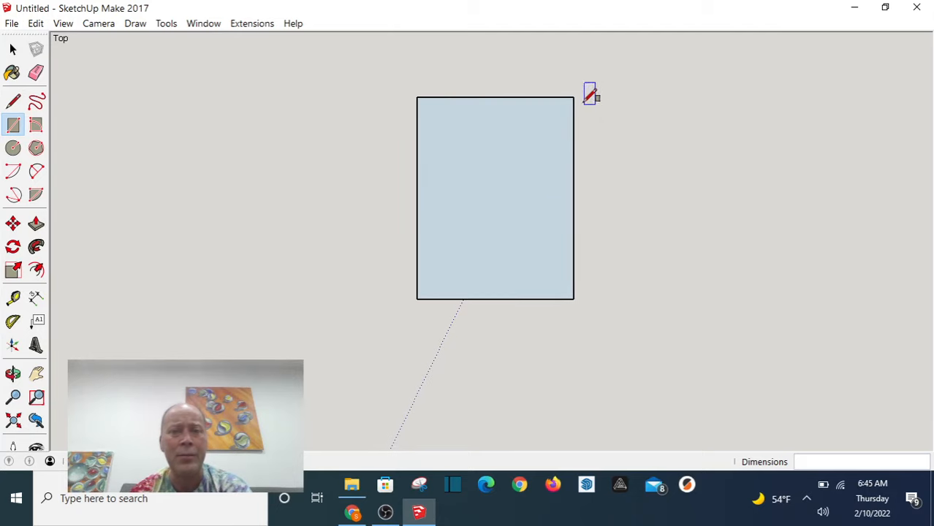
pyautogui.scroll(2, 585, 97)
pyautogui.click(13, 101)
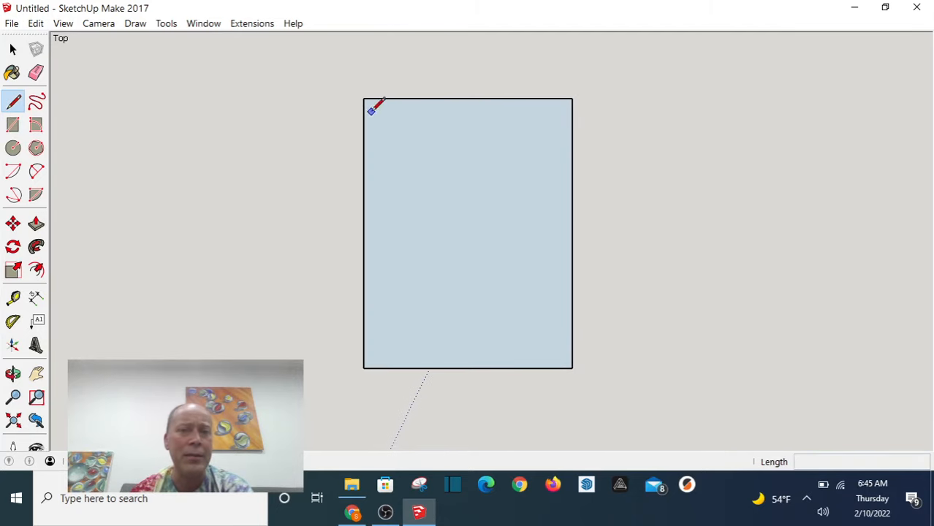
pyautogui.click(467, 99)
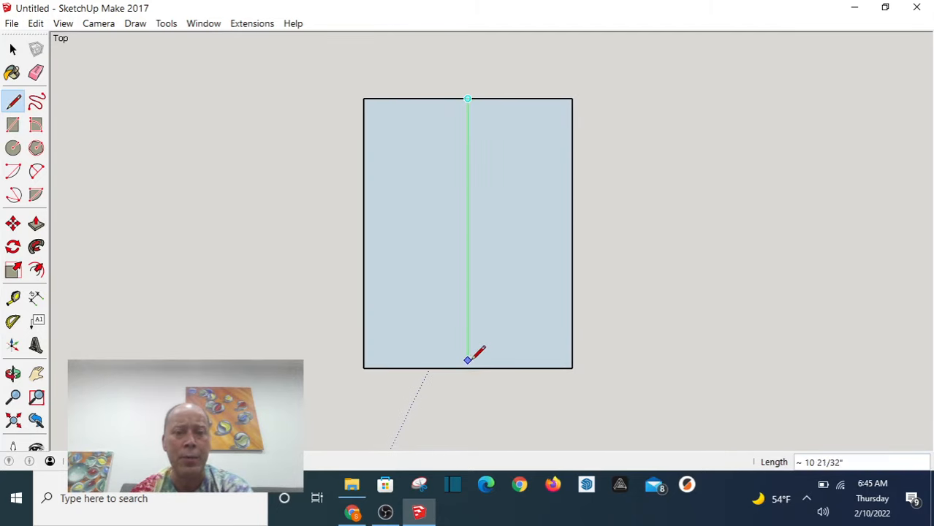
pyautogui.click(468, 367)
pyautogui.click(36, 72)
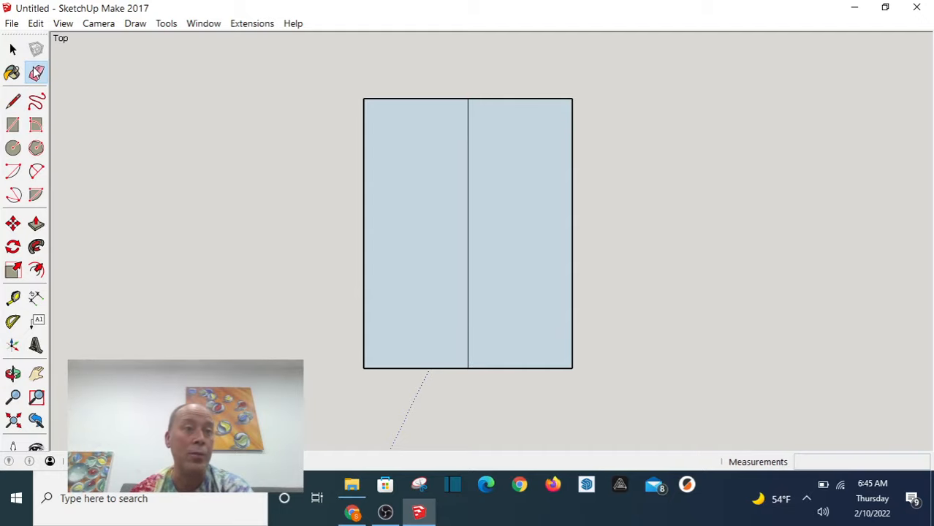
pyautogui.moveTo(413, 76)
pyautogui.mouseDown()
pyautogui.moveTo(373, 110)
pyautogui.moveTo(409, 388)
pyautogui.mouseUp()
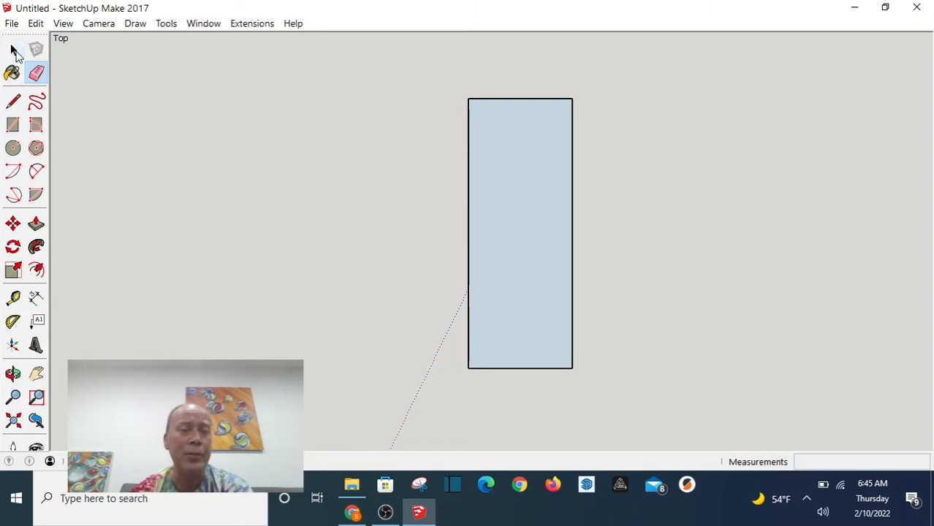
# Step: Select the remaining half-sheet face with its edges and make it a group
pyautogui.click(13, 50)
pyautogui.click(521, 203)
pyautogui.rightClick(521, 203)
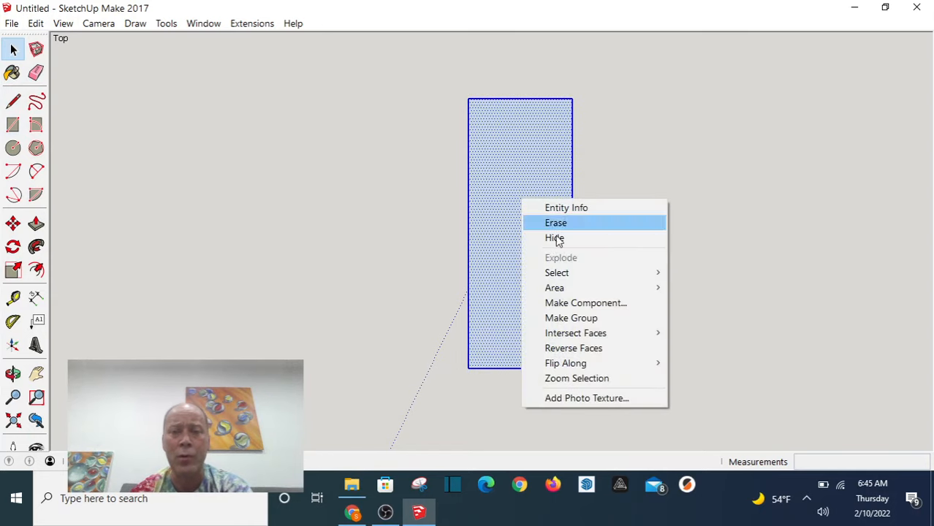
pyautogui.click(558, 317)
pyautogui.click(358, 263)
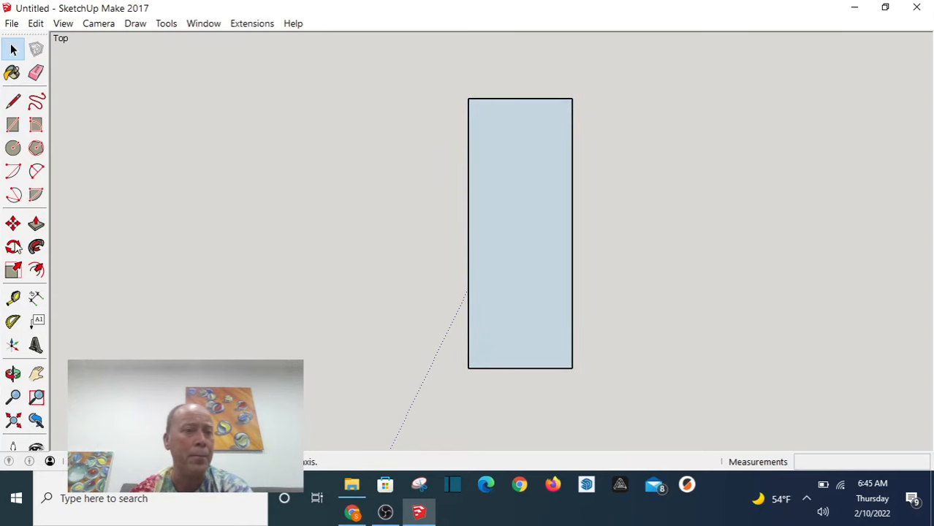
# Step: Draw a 12 inch line along the red axis from the half-sheet's lower-left corner
pyautogui.click(13, 100)
pyautogui.click(468, 367)
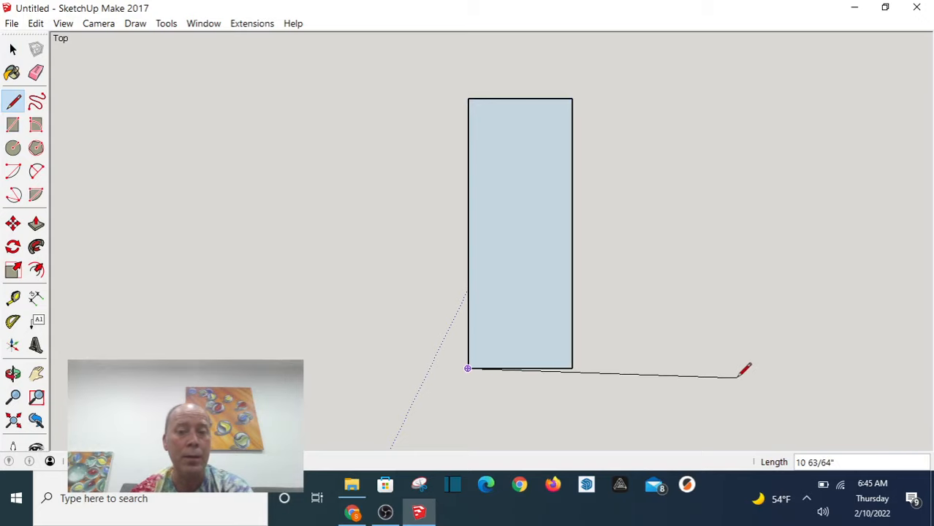
pyautogui.write('12')
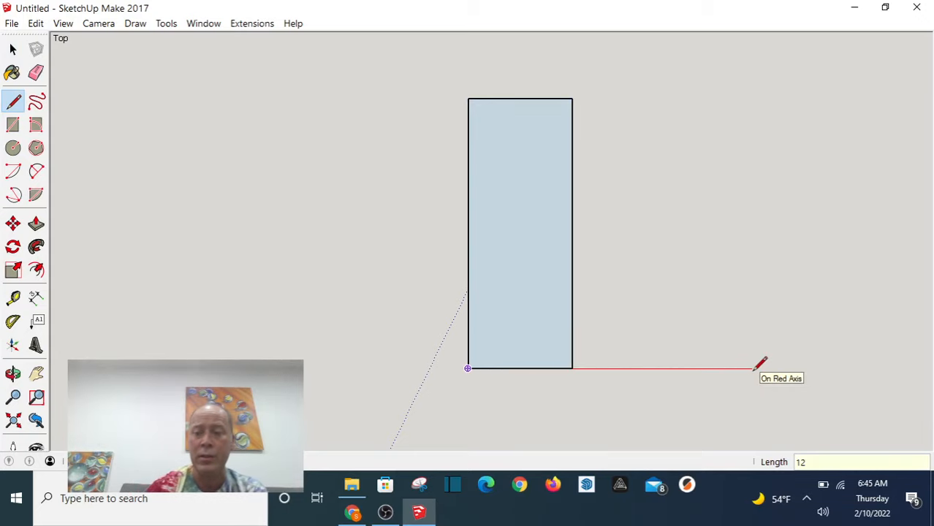
pyautogui.press('Return')
# Step: Copy the 12 inch line rotated 90 degrees about the half-sheet's lower-left corner and divide the rotation with /8
pyautogui.click(12, 49)
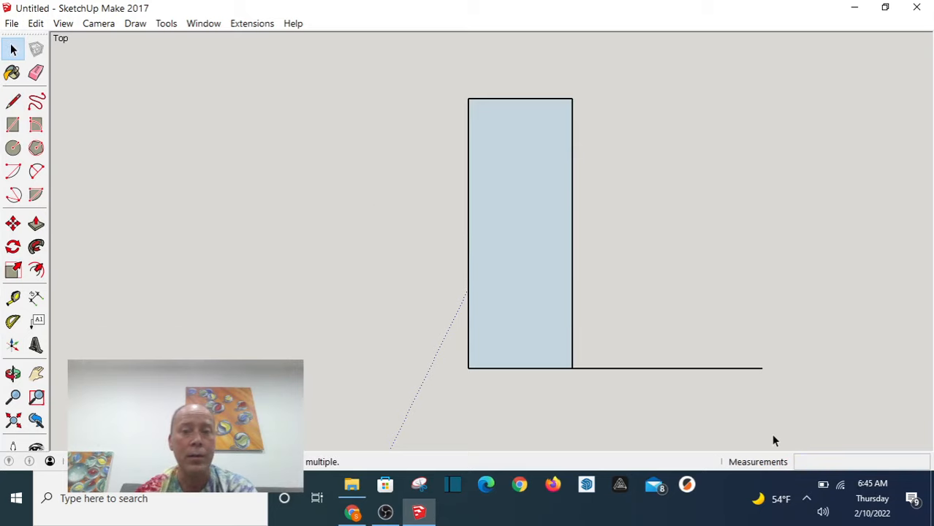
pyautogui.click(726, 369)
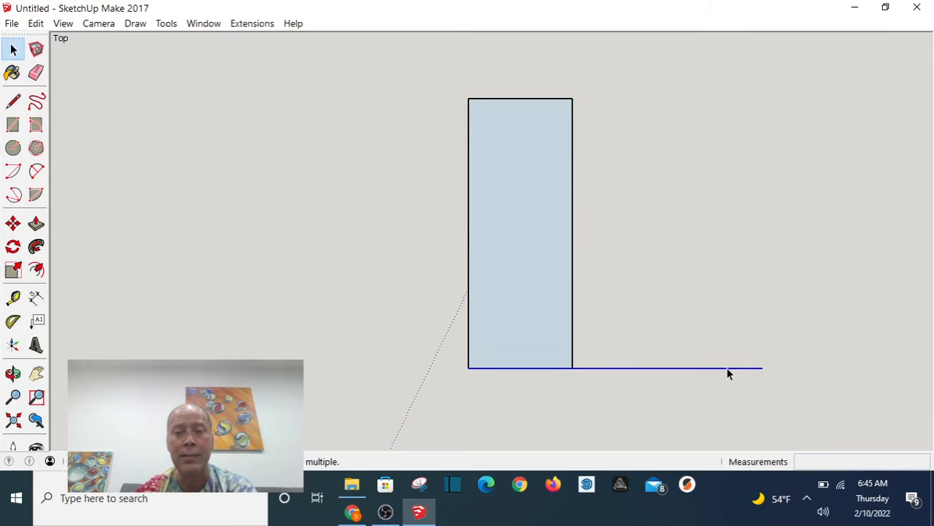
pyautogui.click(12, 247)
pyautogui.click(467, 368)
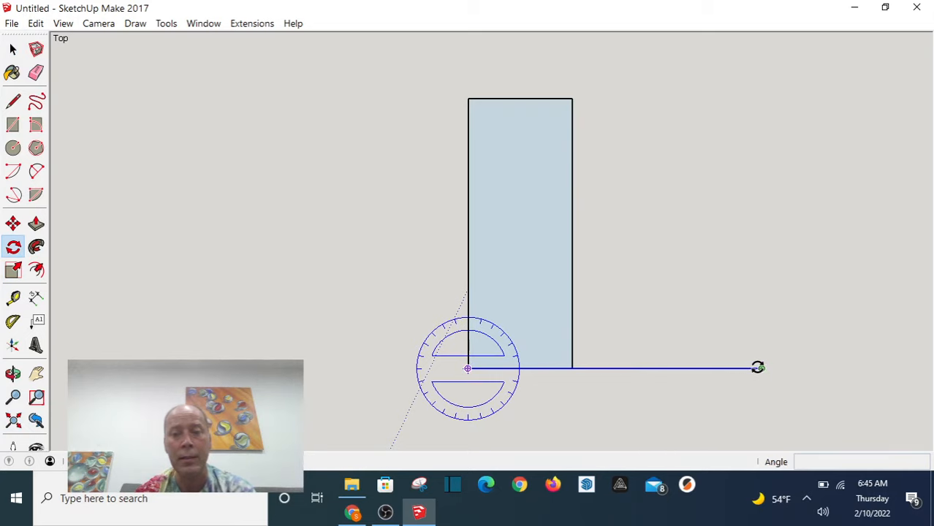
pyautogui.click(758, 367)
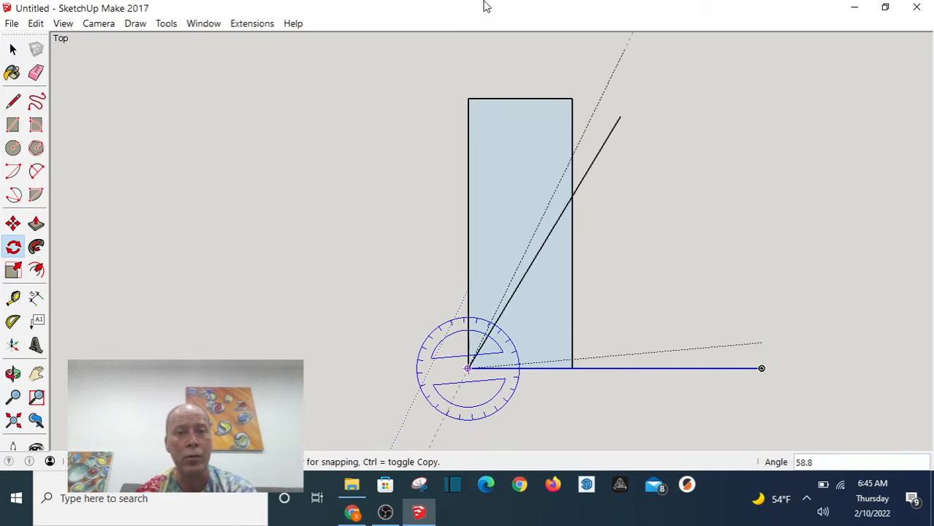
pyautogui.click(445, 80)
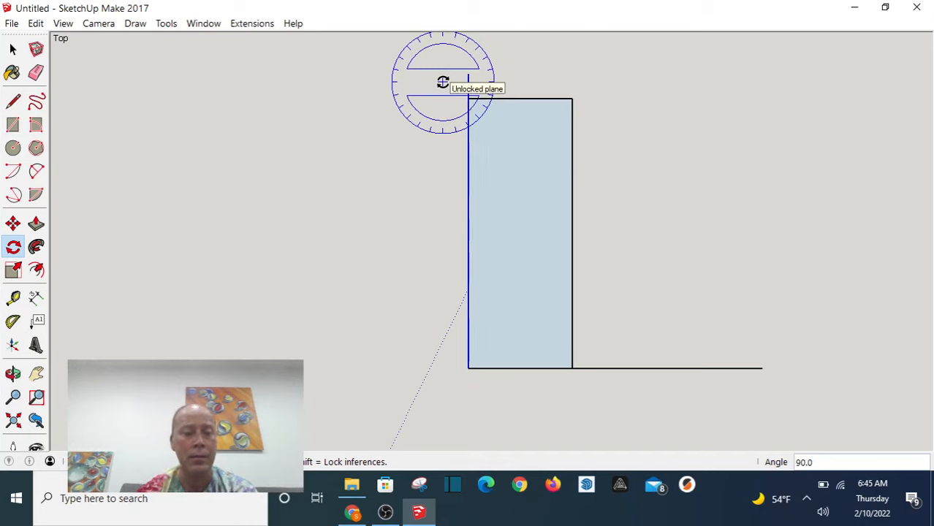
pyautogui.press('Return')
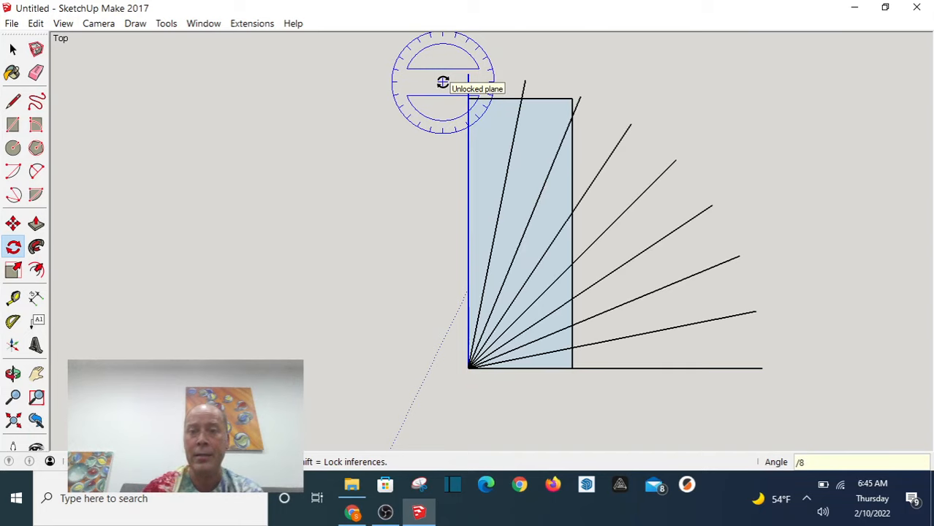
# Step: Explode the half-sheet group and select the first and third wedge faces from its left edge plus the lowest wedge
pyautogui.click(13, 49)
pyautogui.rightClick(538, 172)
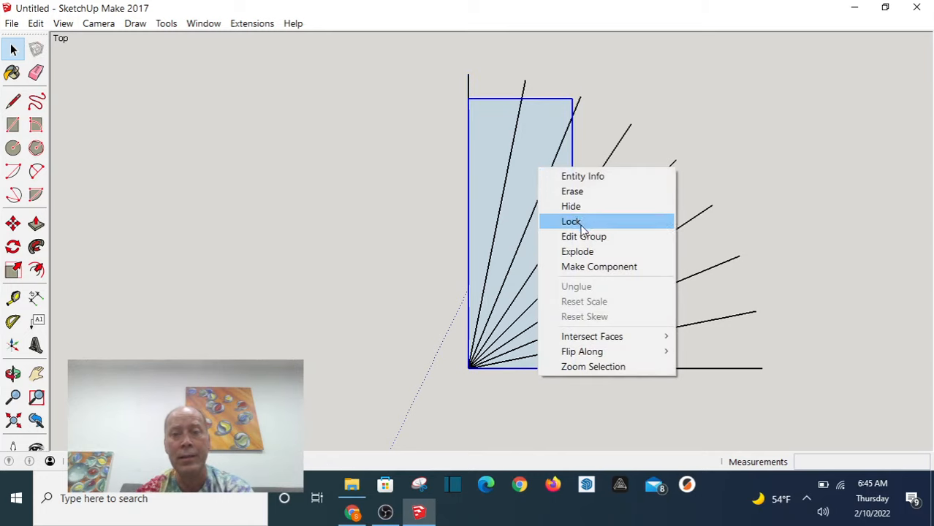
pyautogui.click(598, 252)
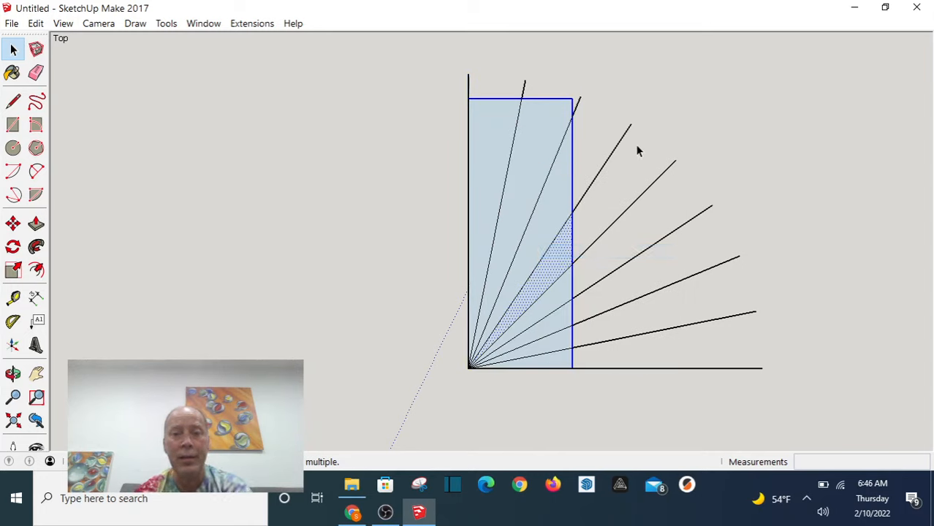
pyautogui.scroll(2, 580, 94)
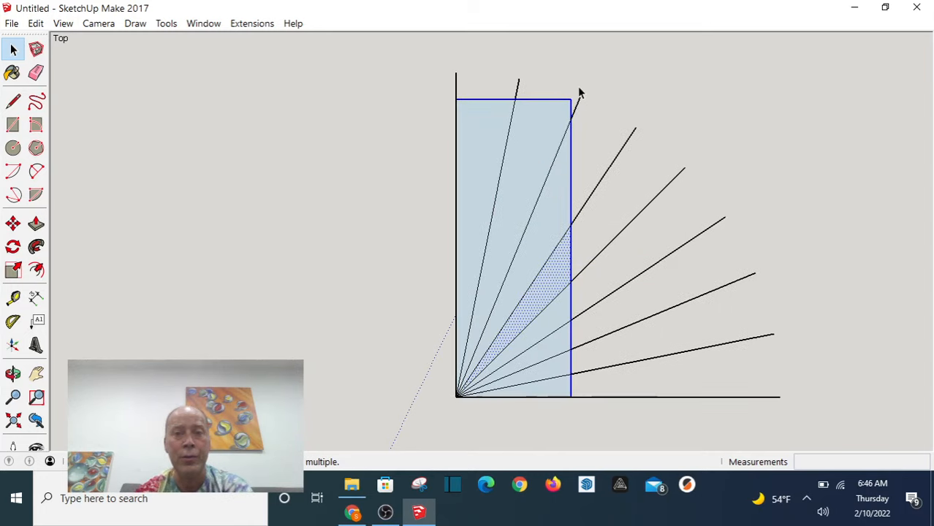
pyautogui.click(494, 150)
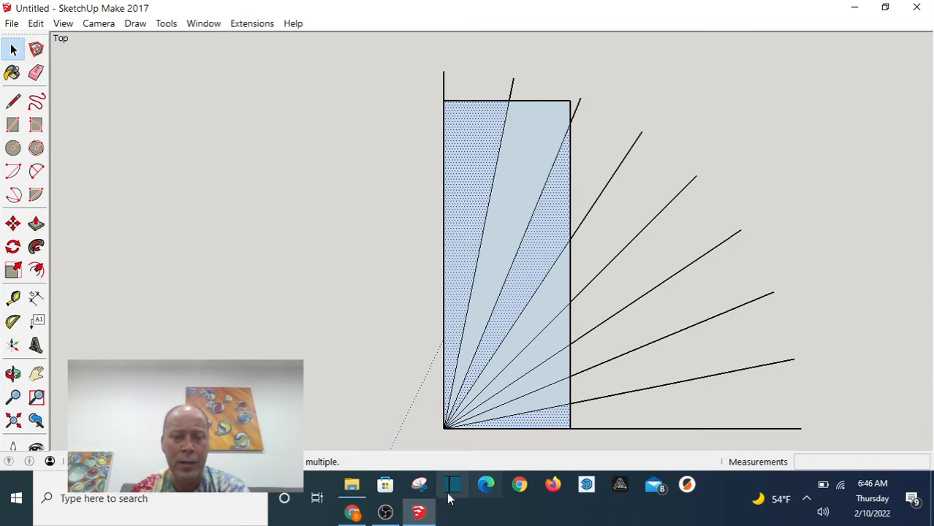
# Step: Compare the wedges in SketchUp for Schools and SketchUp Make 2017, and examine where the radiating lines meet at the lower-left corner
pyautogui.click(353, 512)
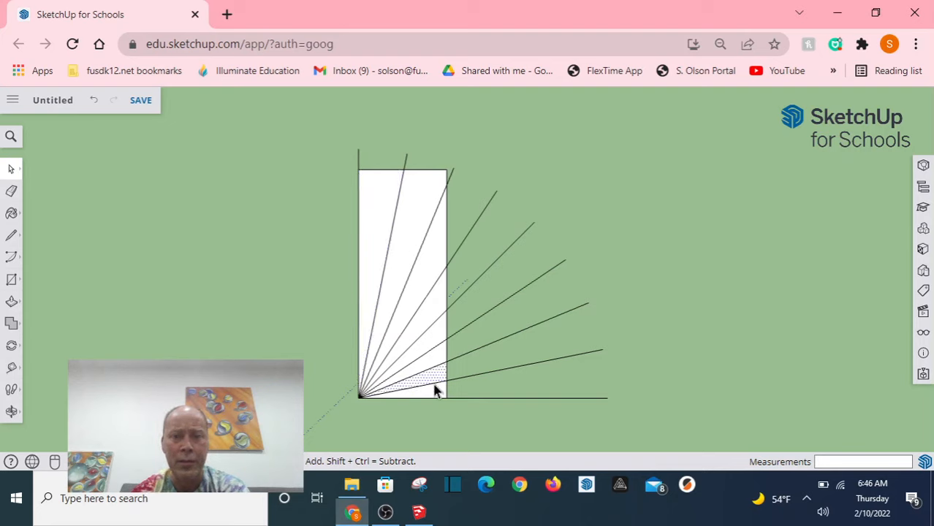
pyautogui.click(418, 511)
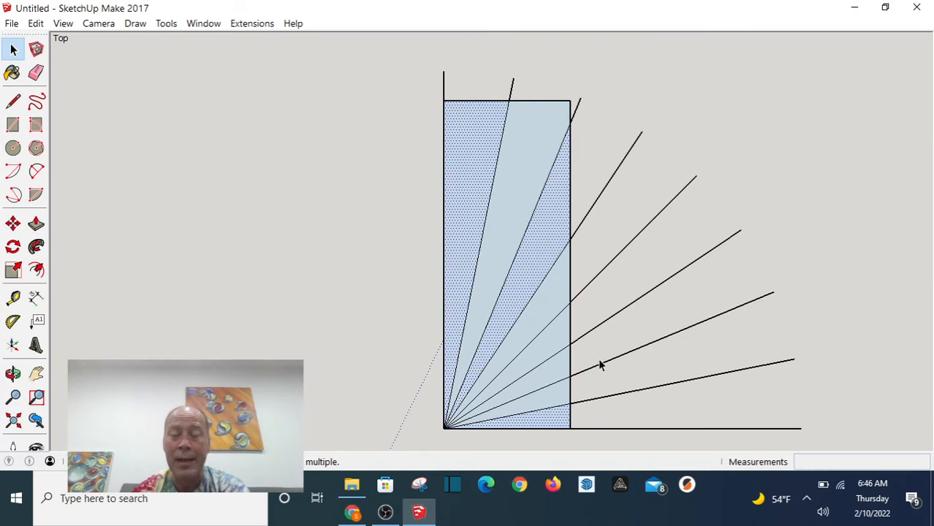
pyautogui.scroll(4, 522, 420)
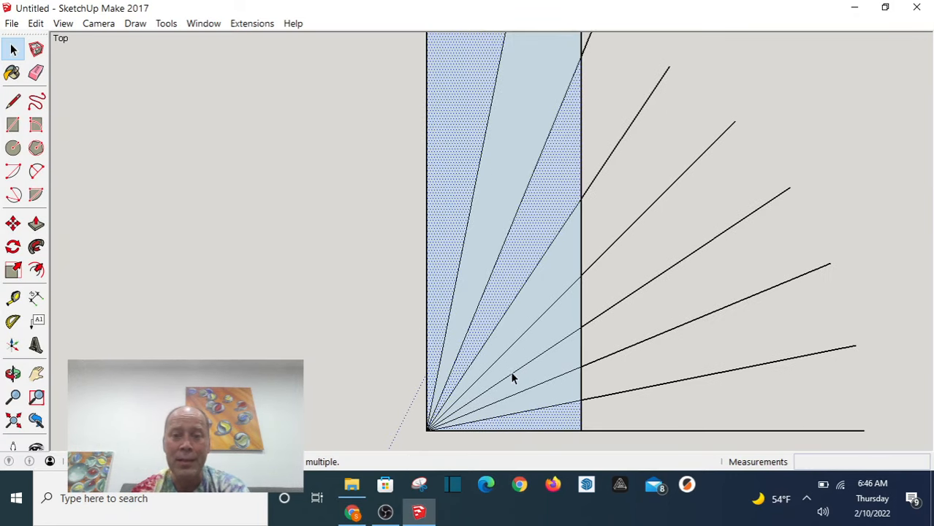
pyautogui.scroll(-3, 479, 335)
pyautogui.scroll(2, 506, 385)
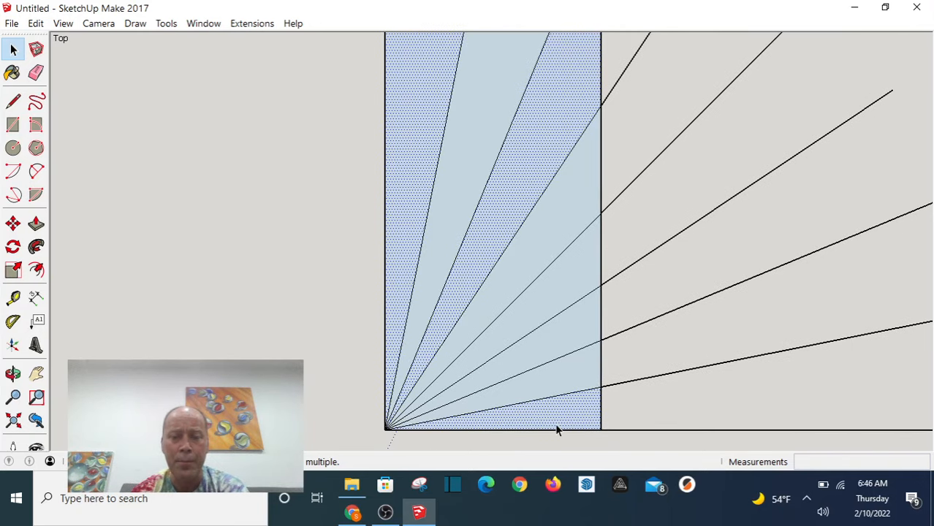
pyautogui.scroll(3, 398, 431)
pyautogui.scroll(3, 377, 433)
pyautogui.scroll(2, 375, 430)
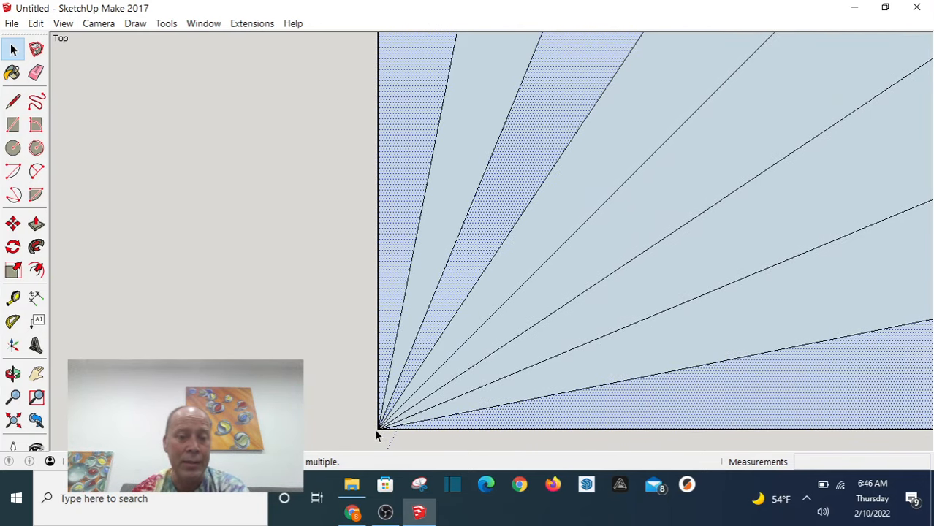
pyautogui.scroll(-2, 394, 420)
pyautogui.scroll(-5, 302, 377)
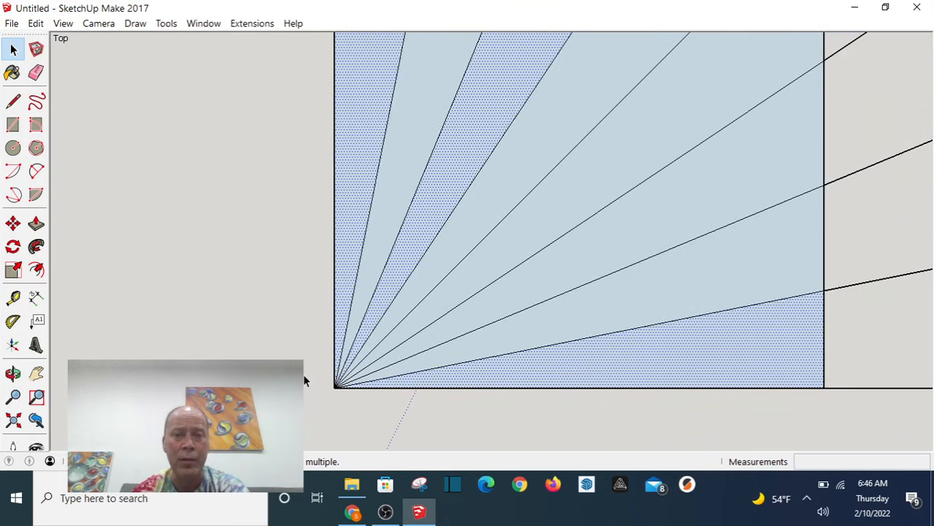
pyautogui.scroll(-3, 366, 393)
pyautogui.scroll(3, 319, 237)
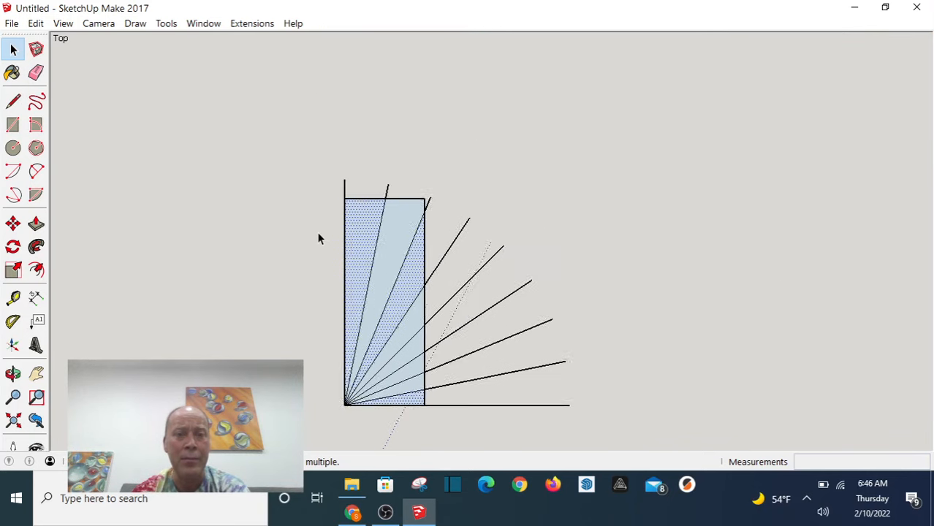
# Step: Undo the explode of the half-sheet group and the eight-way rotated line copies
pyautogui.scroll(-2, 386, 228)
pyautogui.scroll(-1, 386, 228)
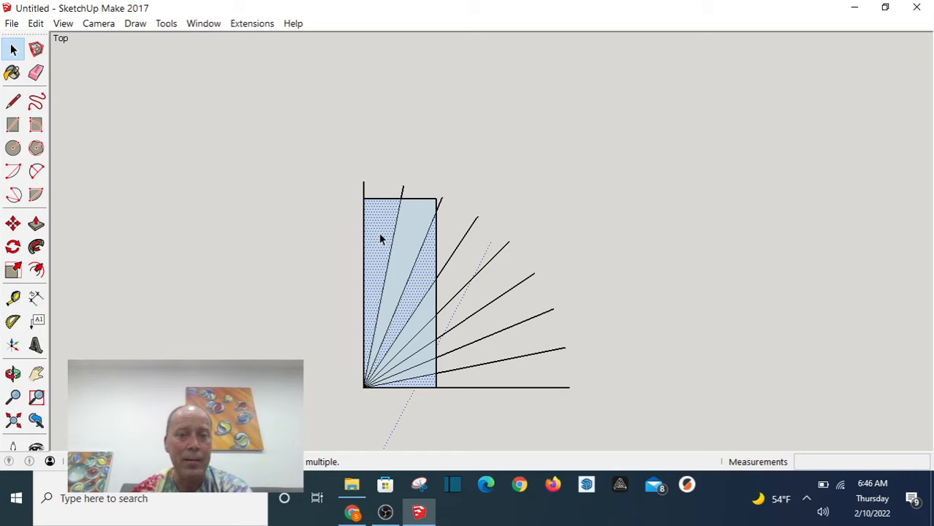
pyautogui.hotkey('ctrl', 'z')
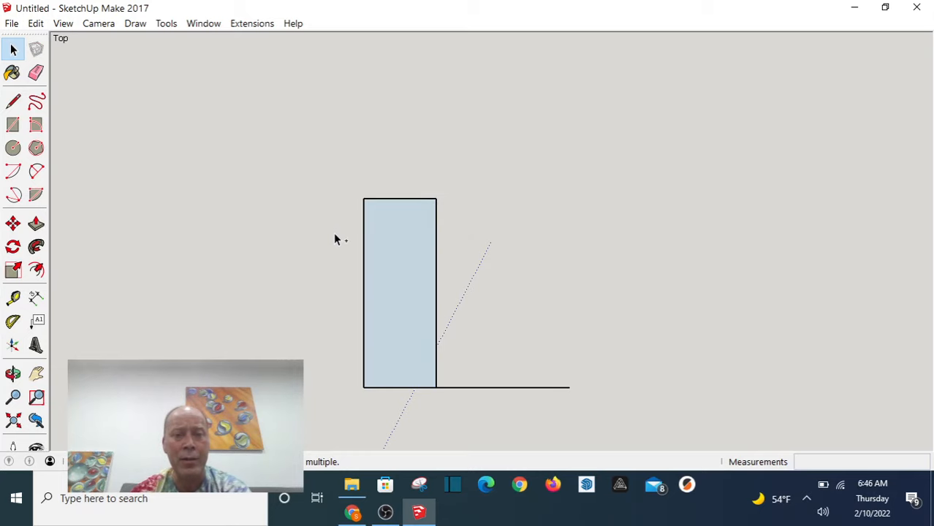
# Step: Explode the half-sheet group while only the 12 inch baseline extends from its lower-left corner
pyautogui.click(393, 247)
pyautogui.rightClick(394, 247)
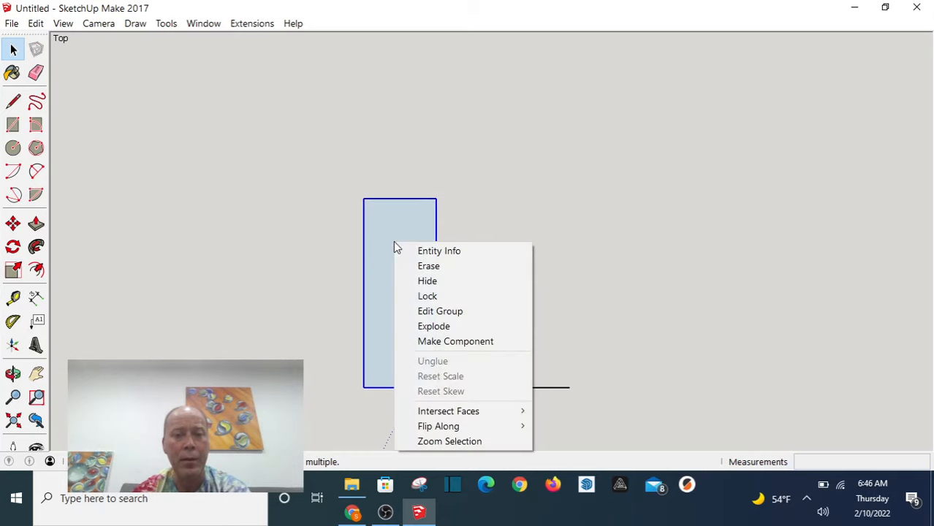
pyautogui.click(513, 226)
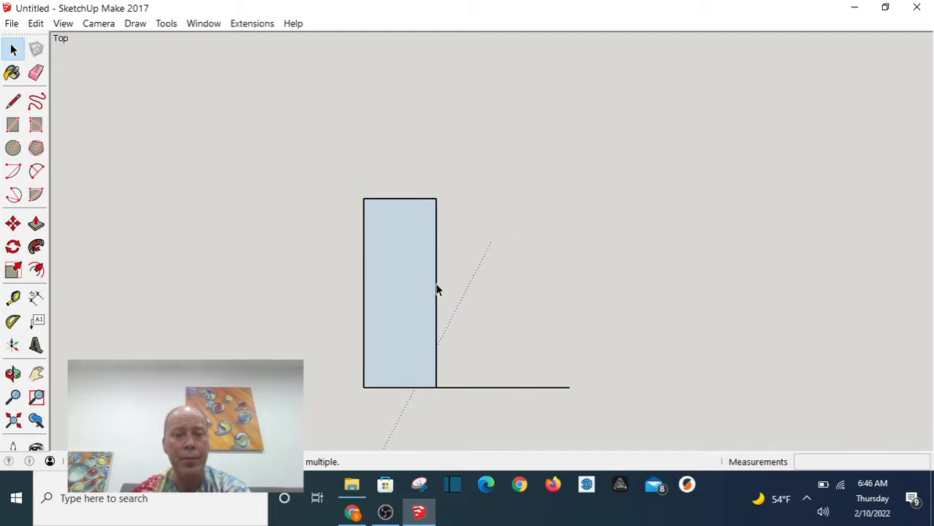
pyautogui.click(410, 303)
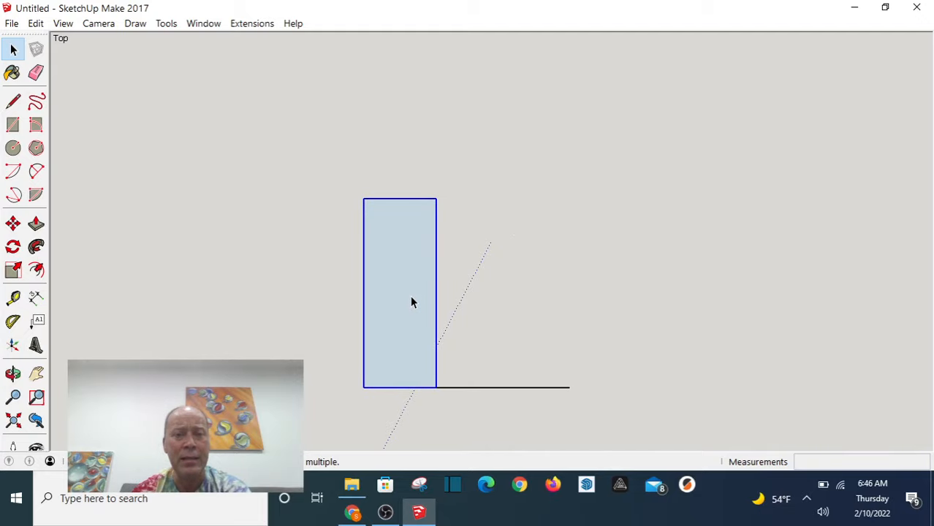
pyautogui.rightClick(410, 303)
pyautogui.click(465, 172)
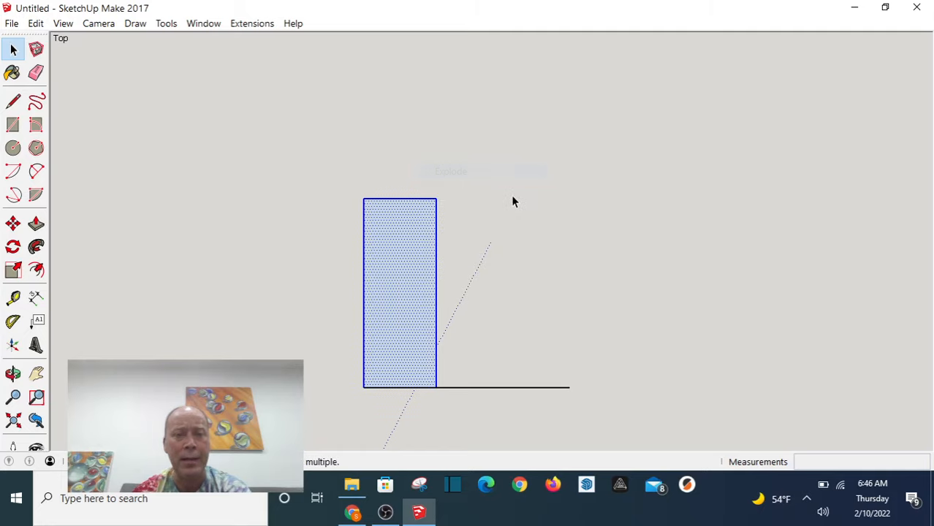
pyautogui.click(510, 195)
# Step: Copy both baseline segments rotated 90 degrees about the half-sheet's lower-left corner and divide the rotation with /8
pyautogui.click(502, 388)
pyautogui.scroll(5, 423, 395)
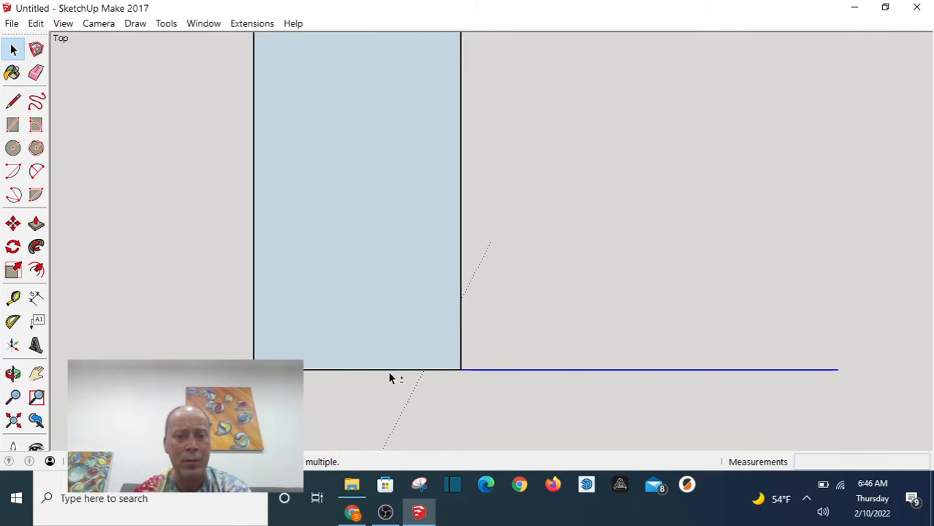
pyautogui.keyDown('ctrl'); pyautogui.click(389, 371); pyautogui.keyUp('ctrl')
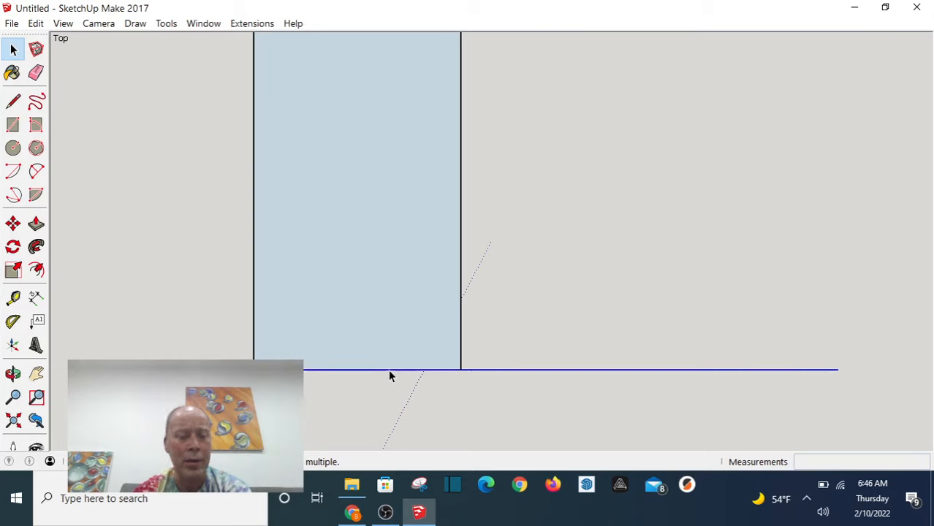
pyautogui.click(13, 247)
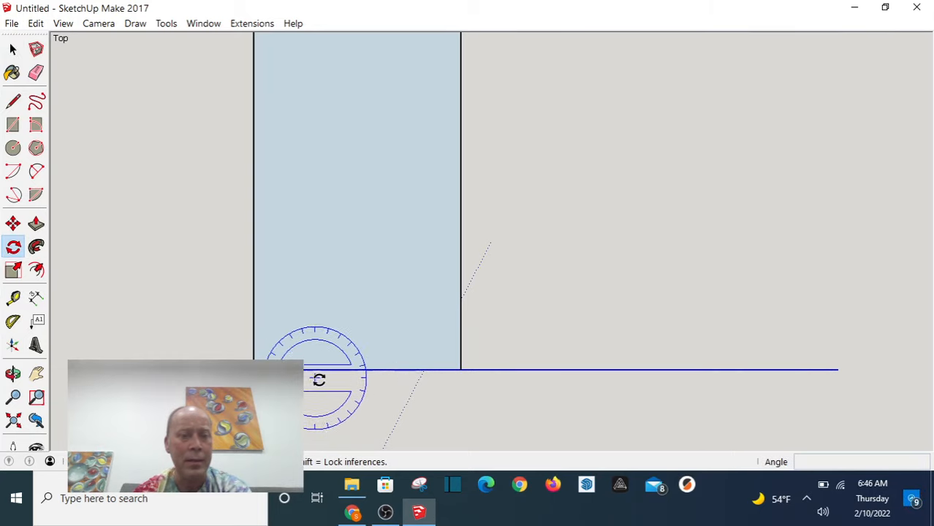
pyautogui.click(253, 369)
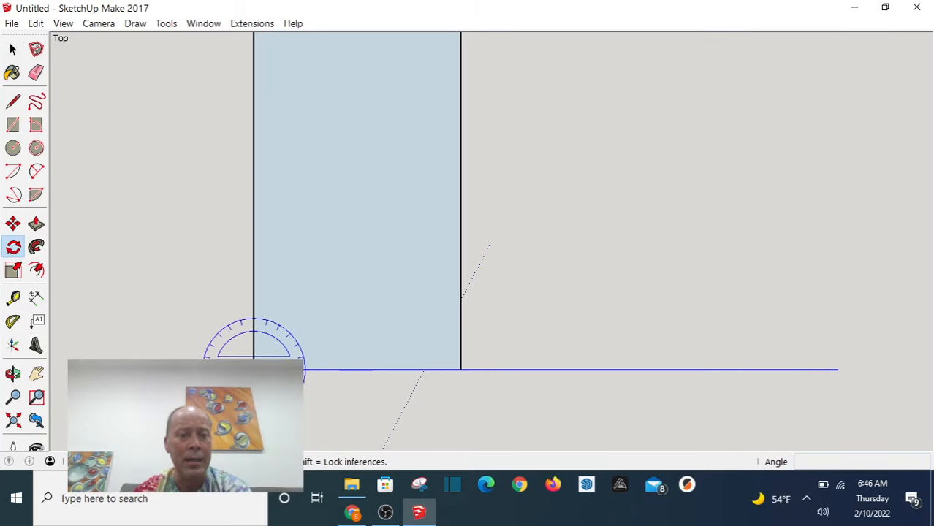
pyautogui.click(838, 369)
pyautogui.scroll(-5, 756, 264)
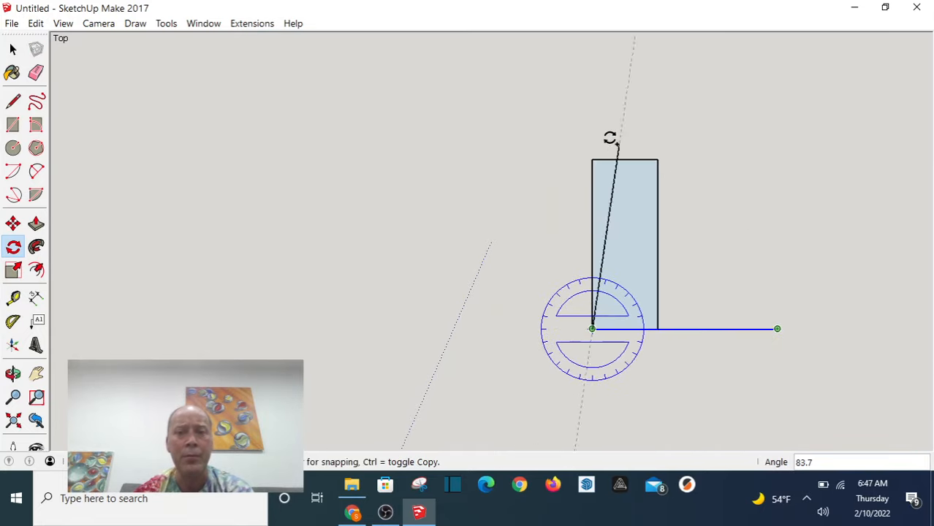
pyautogui.click(598, 132)
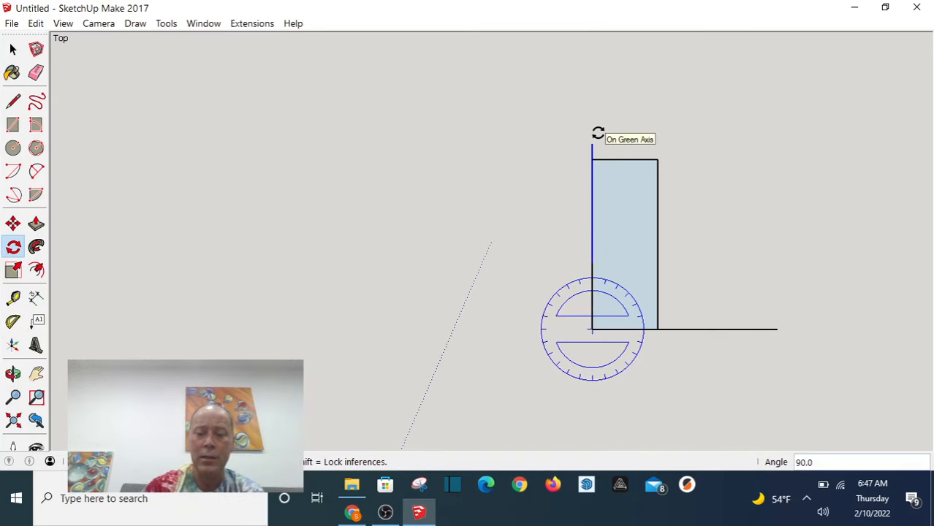
pyautogui.write('/8')
pyautogui.press('Return')
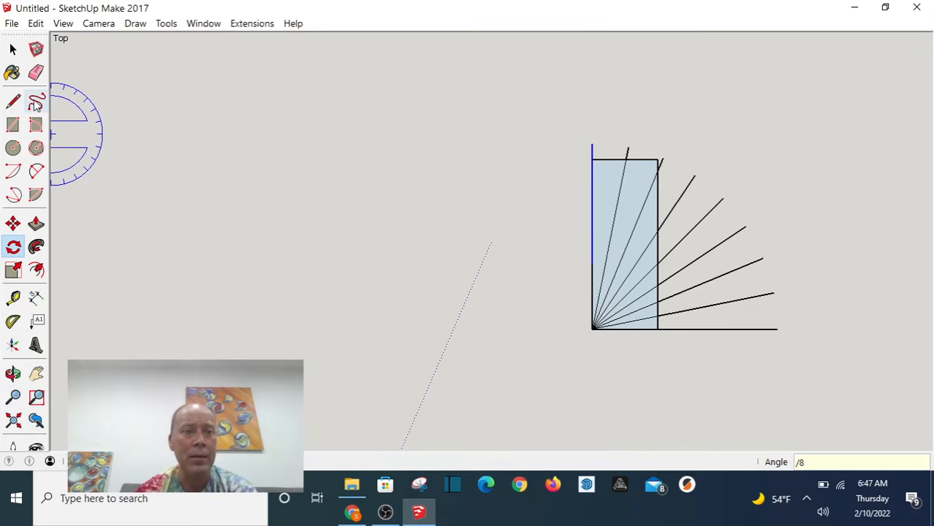
pyautogui.press('space')
# Step: Check that the half-sheet is split into separate wedge faces by selecting them individually from the lowest to the left edge
pyautogui.scroll(2, 746, 275)
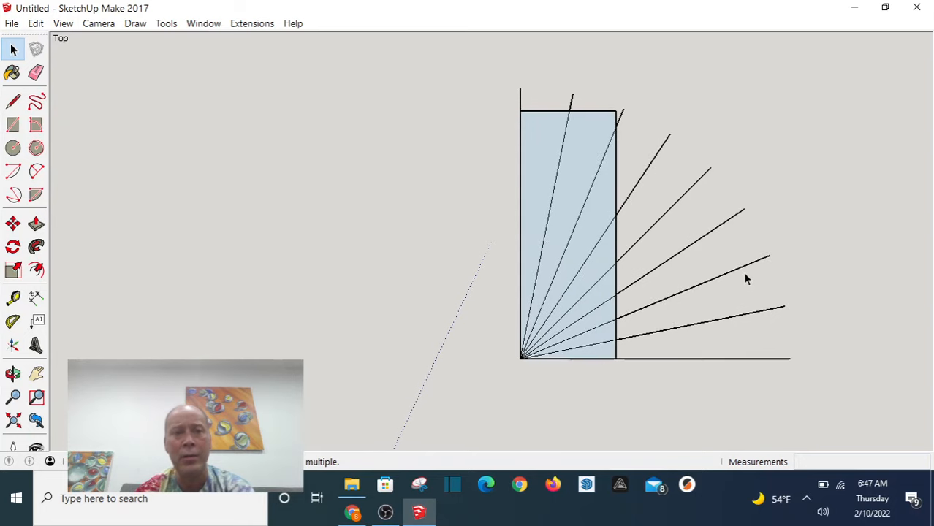
pyautogui.scroll(2, 645, 363)
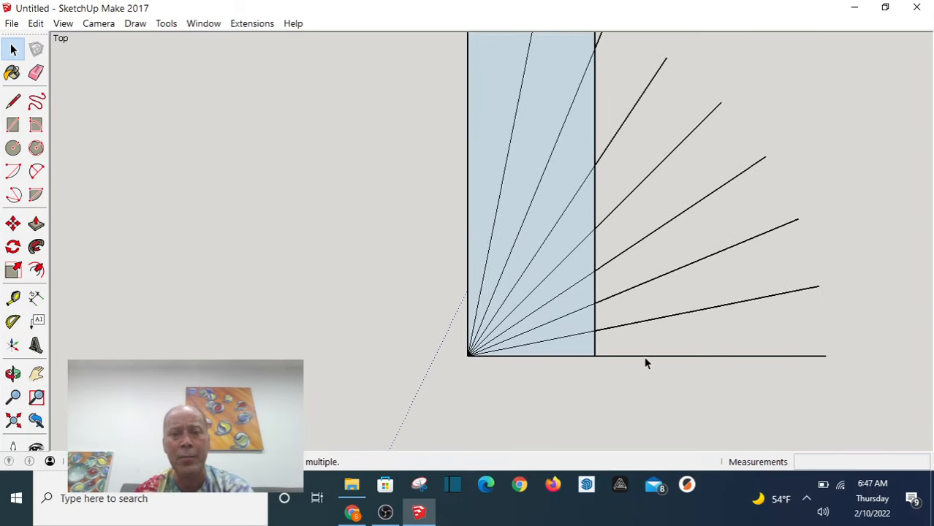
pyautogui.click(572, 323)
pyautogui.click(570, 301)
pyautogui.click(564, 276)
pyautogui.click(553, 239)
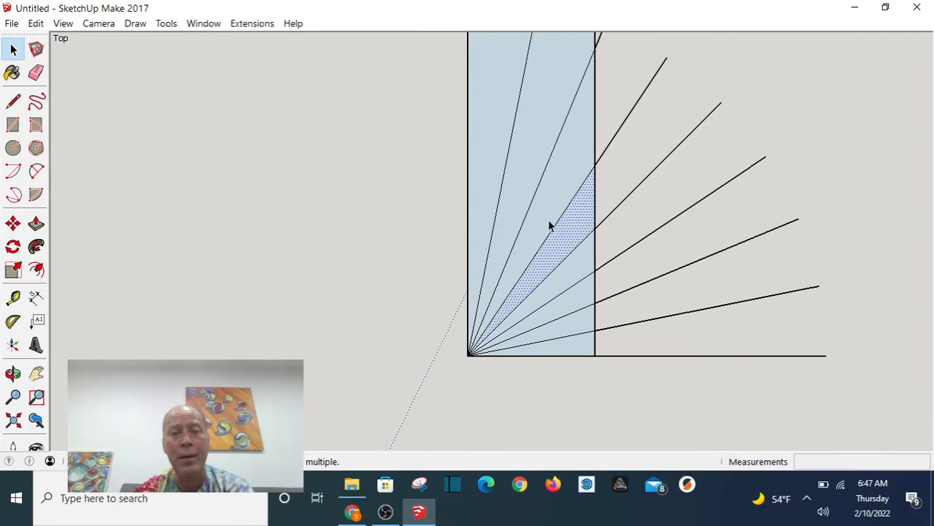
pyautogui.click(544, 217)
pyautogui.click(522, 196)
pyautogui.click(490, 175)
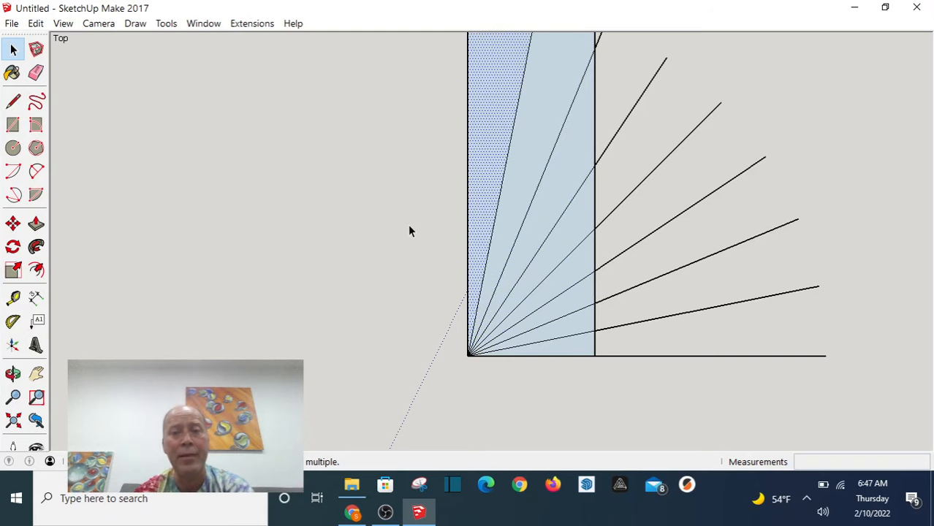
pyautogui.scroll(-3, 358, 284)
pyautogui.scroll(1, 617, 263)
pyautogui.scroll(1, 611, 265)
pyautogui.scroll(-3, 617, 289)
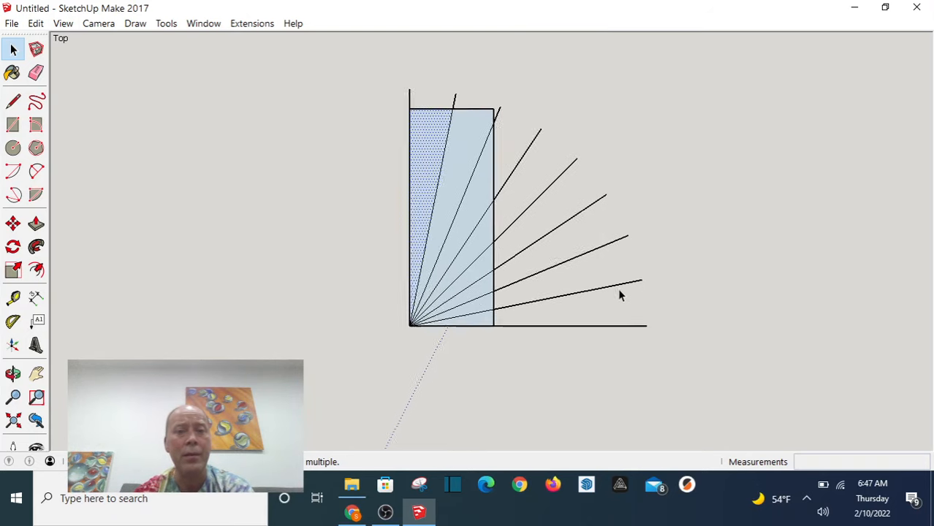
pyautogui.scroll(3, 518, 196)
pyautogui.scroll(1, 450, 162)
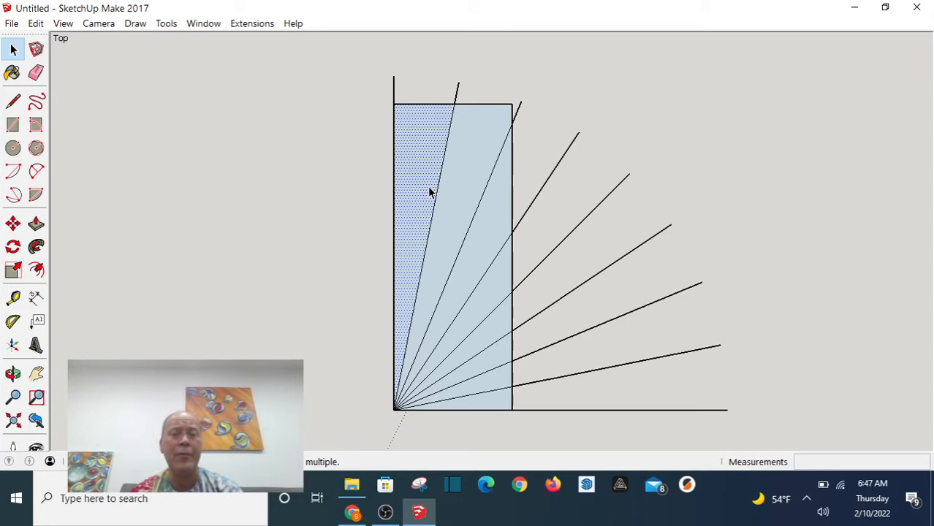
# Step: Switch to SketchUp for Schools and delete the line ends extending beyond the half-sheet's right and top edges
pyautogui.click(351, 513)
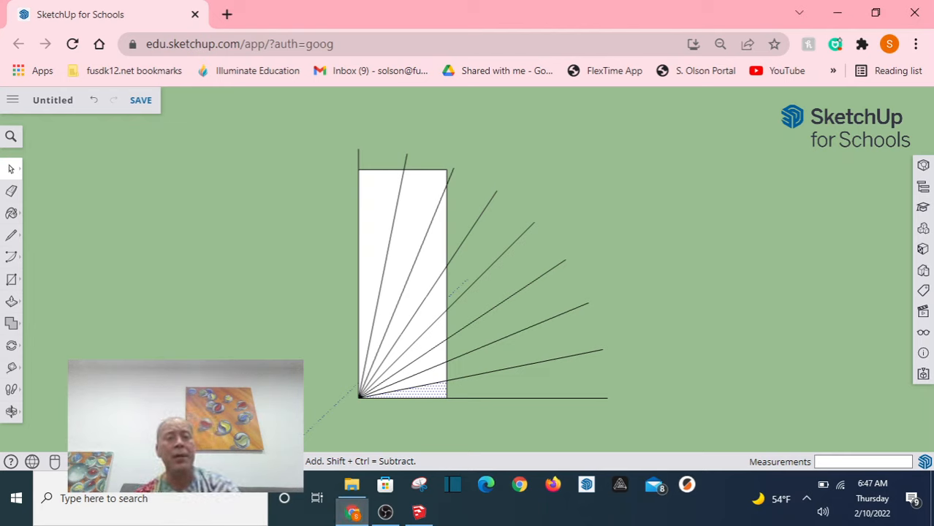
pyautogui.click(220, 240)
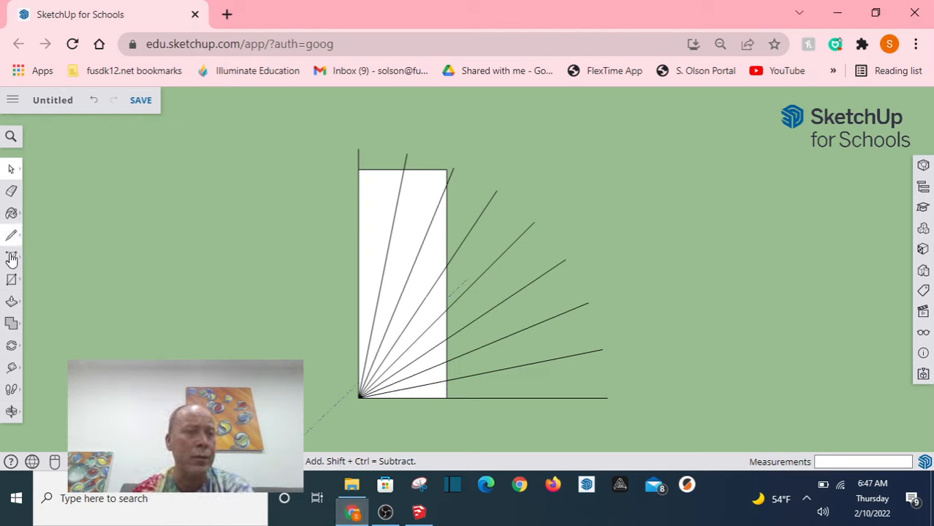
pyautogui.moveTo(484, 415); pyautogui.dragTo(452, 433)
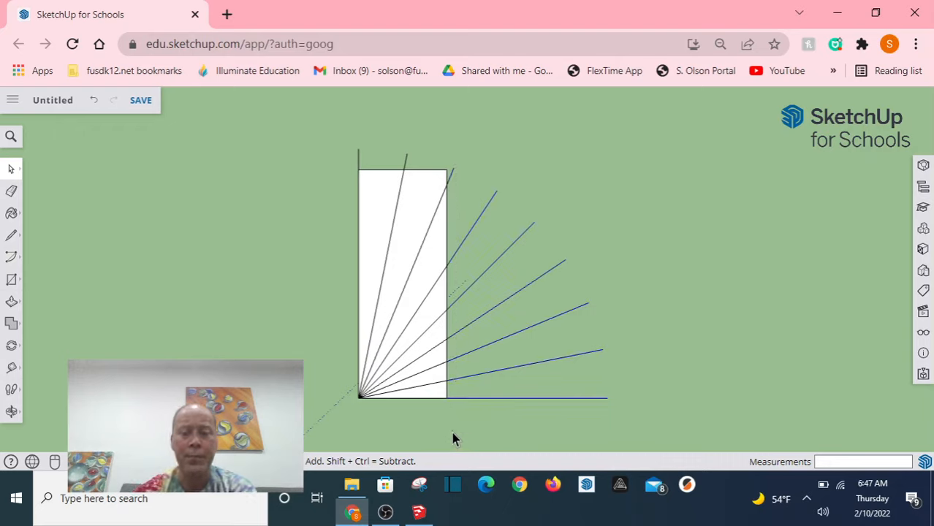
pyautogui.press('Delete')
pyautogui.moveTo(431, 119); pyautogui.dragTo(337, 161)
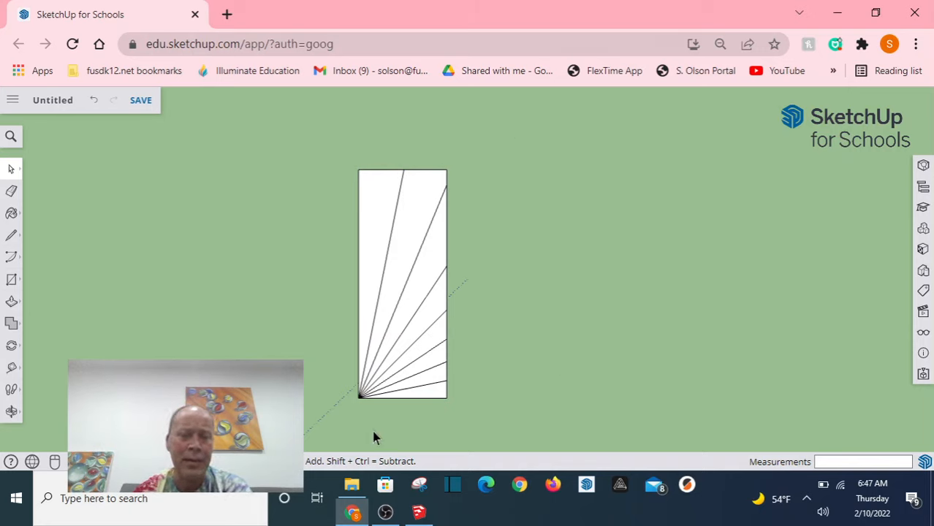
pyautogui.scroll(3, 372, 427)
pyautogui.scroll(-2, 373, 426)
pyautogui.scroll(-1, 373, 427)
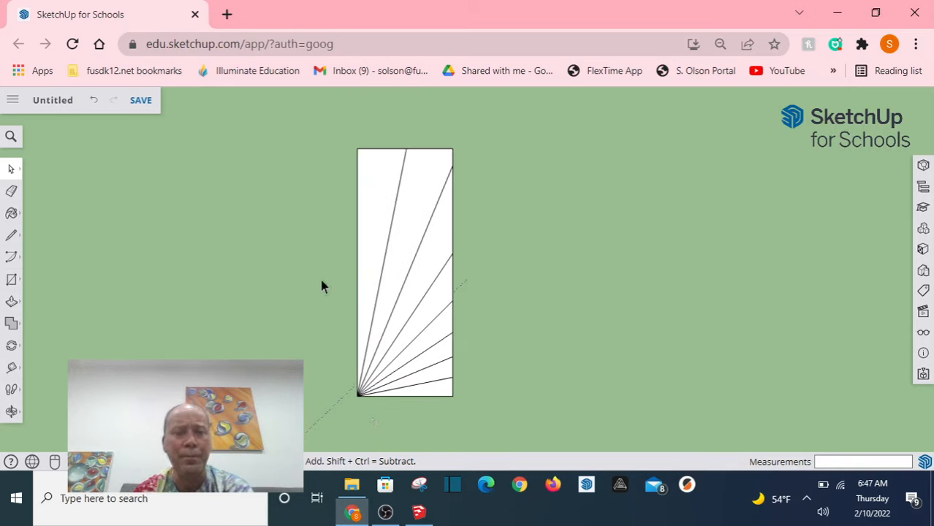
pyautogui.scroll(1, 322, 285)
pyautogui.scroll(2, 490, 398)
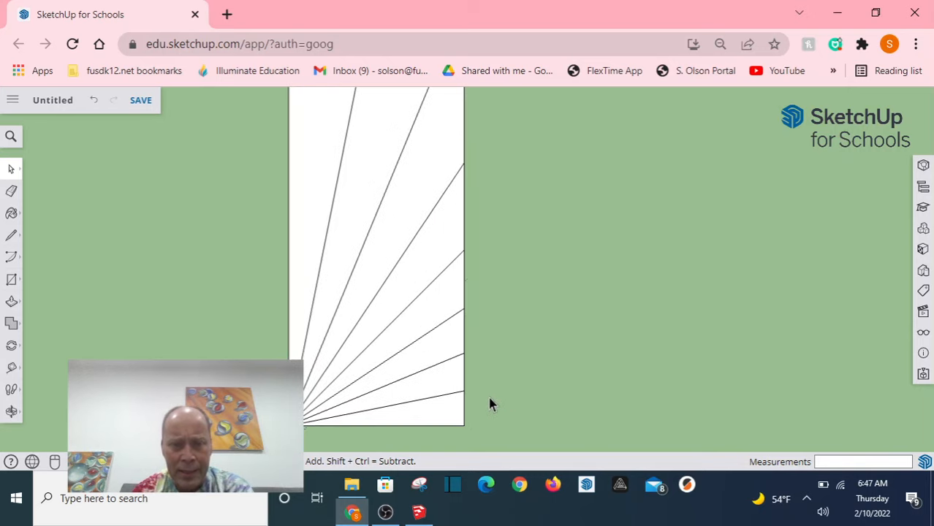
pyautogui.click(441, 415)
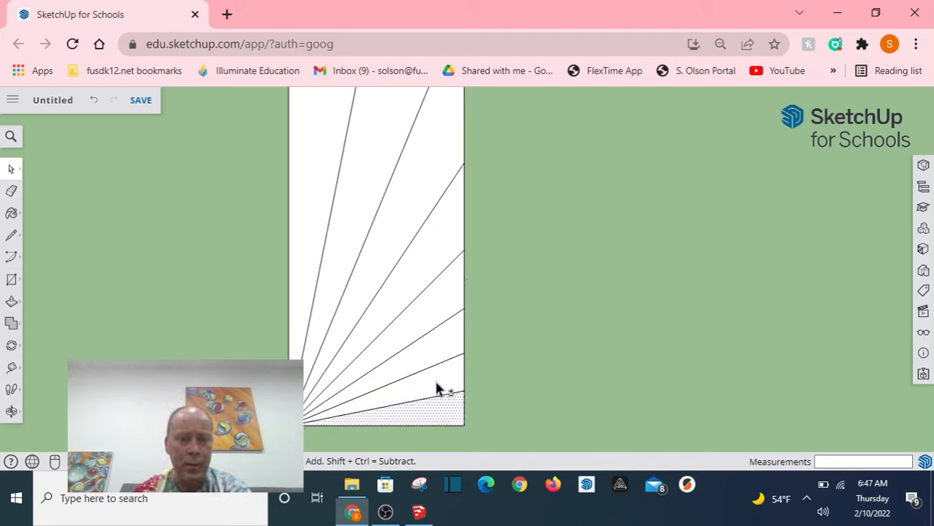
pyautogui.keyDown('ctrl'); pyautogui.click(433, 377); pyautogui.keyUp('ctrl')
pyautogui.keyDown('ctrl'); pyautogui.click(437, 359); pyautogui.keyUp('ctrl')
pyautogui.keyDown('ctrl'); pyautogui.click(430, 319); pyautogui.keyUp('ctrl')
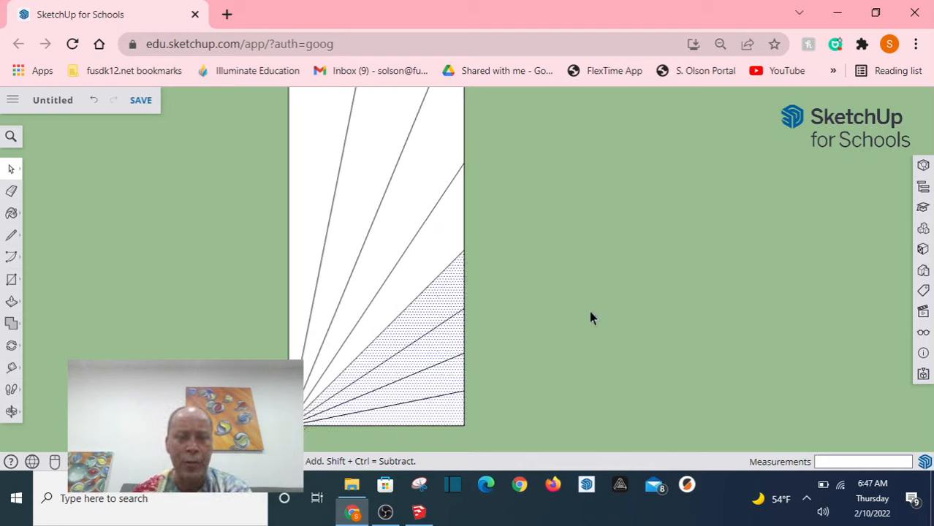
pyautogui.scroll(-1, 560, 311)
pyautogui.scroll(-1, 560, 311)
pyautogui.click(570, 312)
# Step: Select the half-sheet's four lowest wedges together with their dividing lines and outer edges
pyautogui.moveTo(551, 285); pyautogui.dragTo(472, 398)
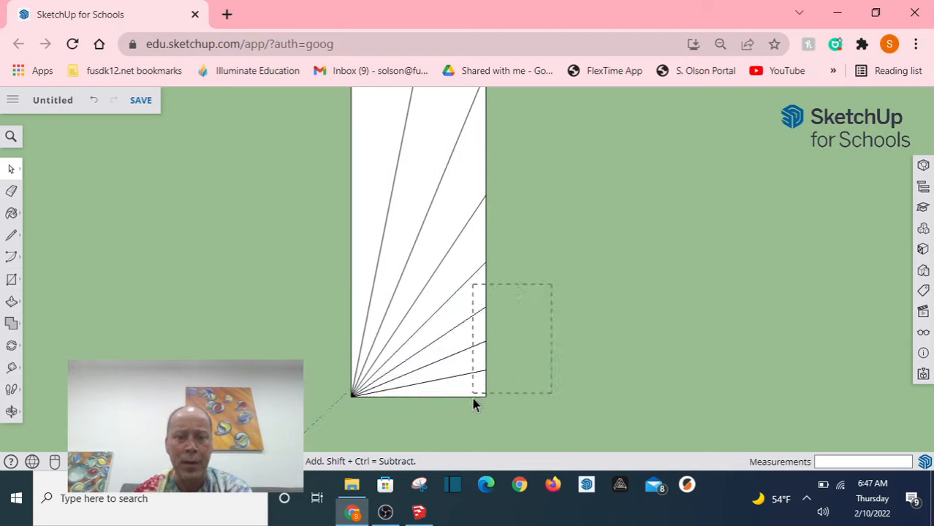
pyautogui.moveTo(481, 437); pyautogui.dragTo(477, 439)
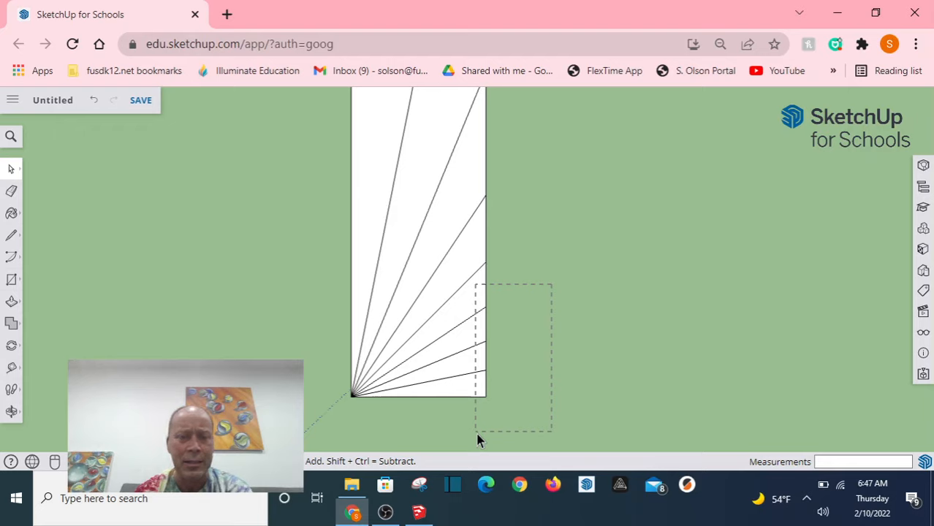
pyautogui.moveTo(477, 439); pyautogui.dragTo(478, 438)
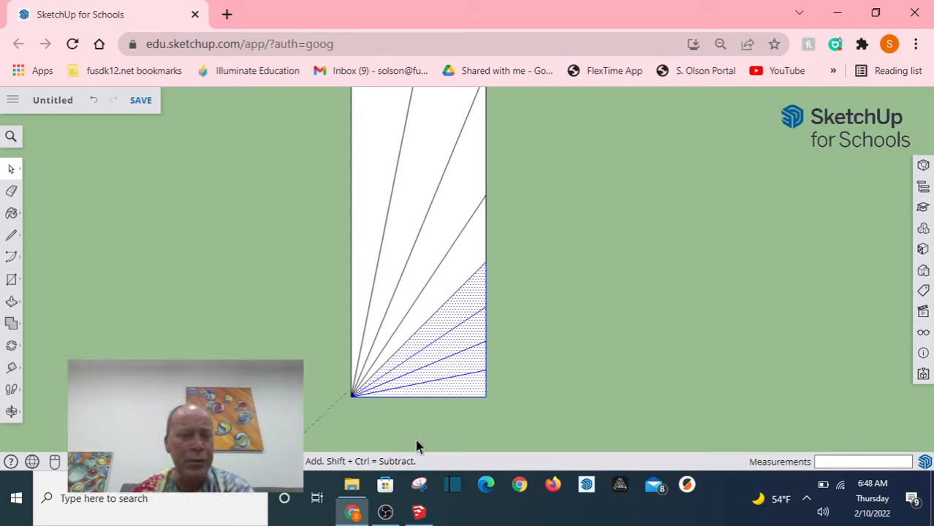
# Step: Try to fold the four lowest wedges 180 degrees about the 45-degree diagonal crease from the half-sheet's lower-left corner
pyautogui.click(12, 347)
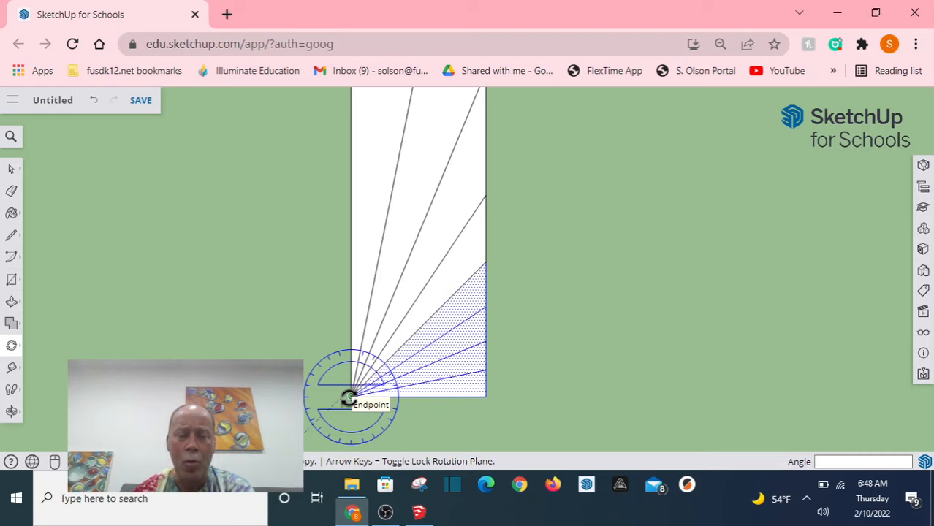
pyautogui.click(350, 398)
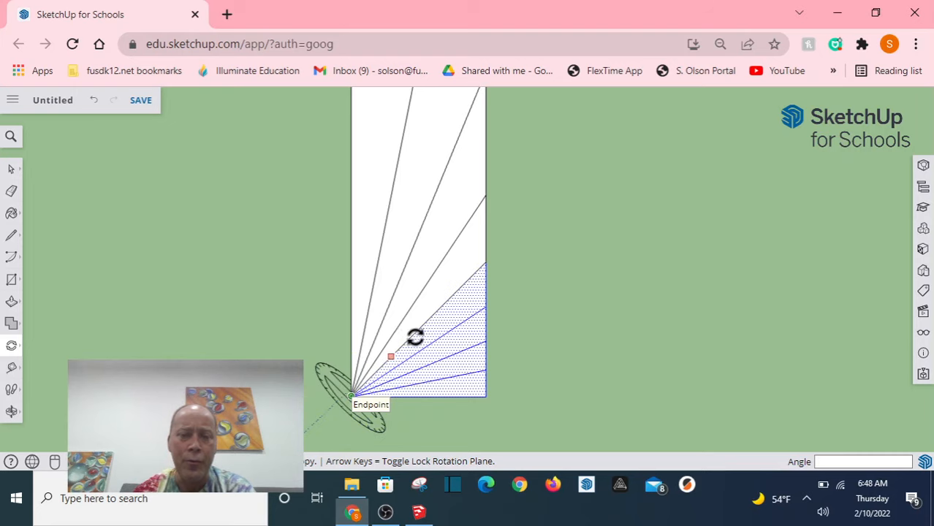
pyautogui.click(474, 273)
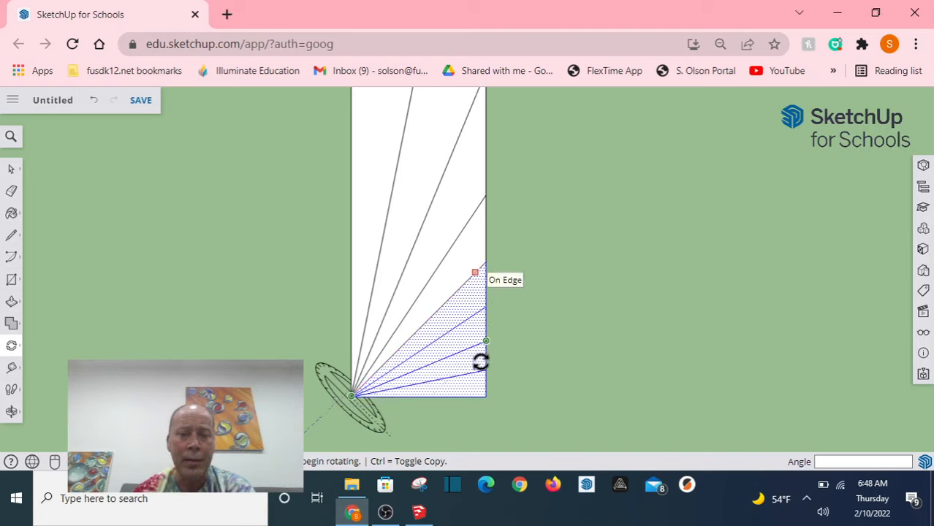
pyautogui.click(480, 398)
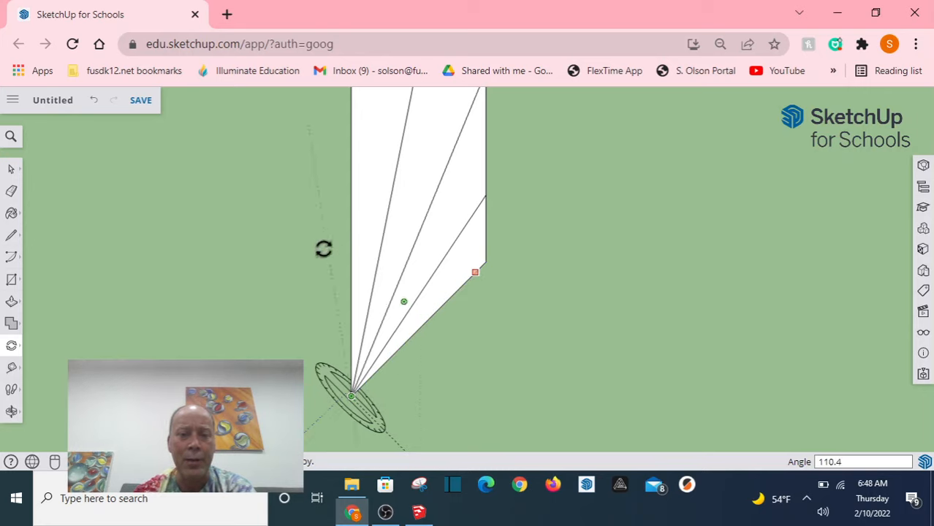
pyautogui.write('18')
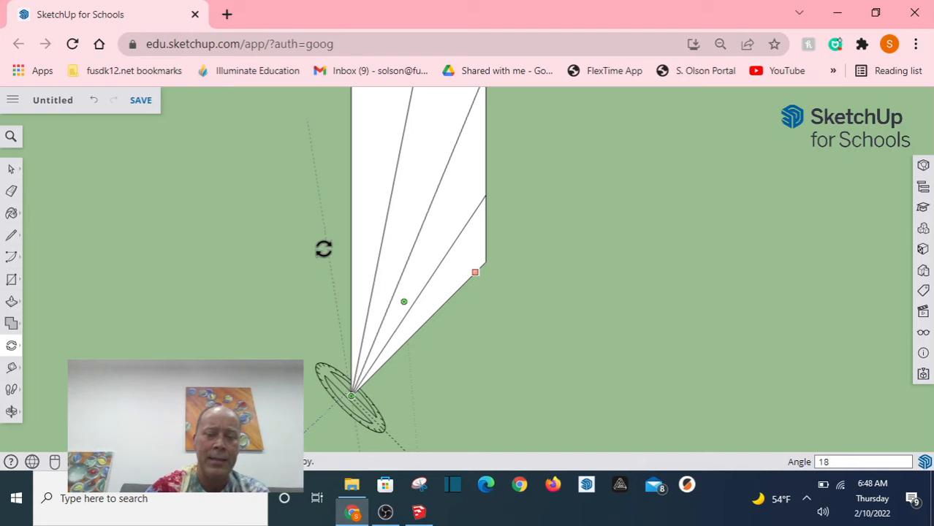
pyautogui.write('0')
pyautogui.press('Return')
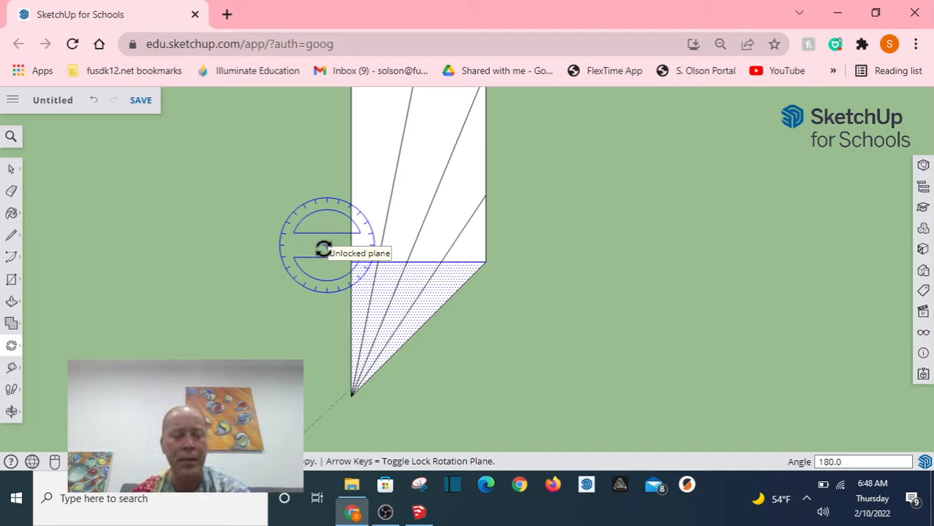
pyautogui.hotkey('ctrl', 'z')
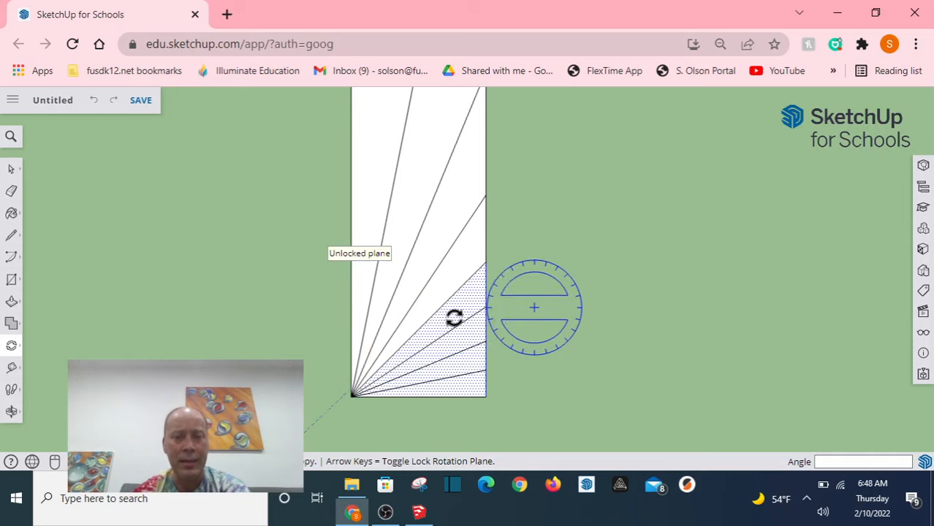
# Step: Rotate the four selected wedges 180 degrees about the diagonal crease so they lie over the upper wedges, and clear the selection
pyautogui.click(350, 396)
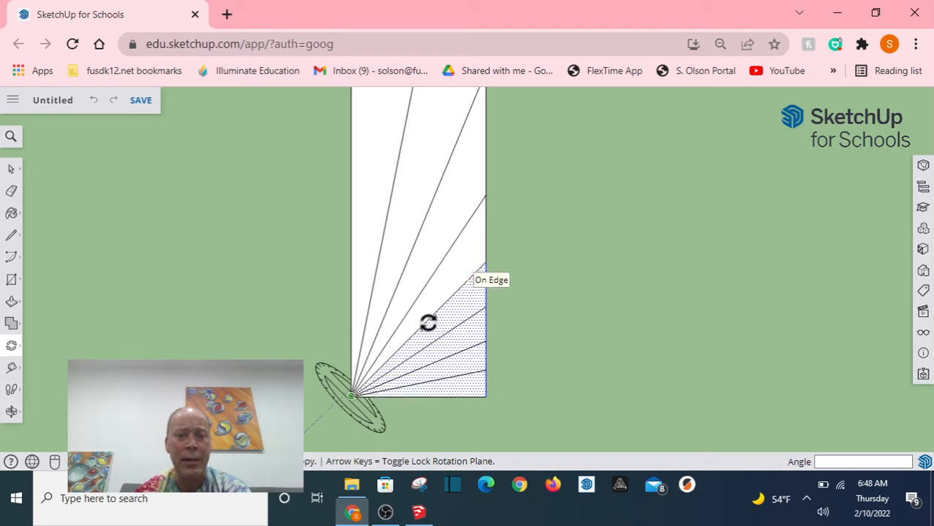
pyautogui.moveTo(421, 327); pyautogui.dragTo(420, 326)
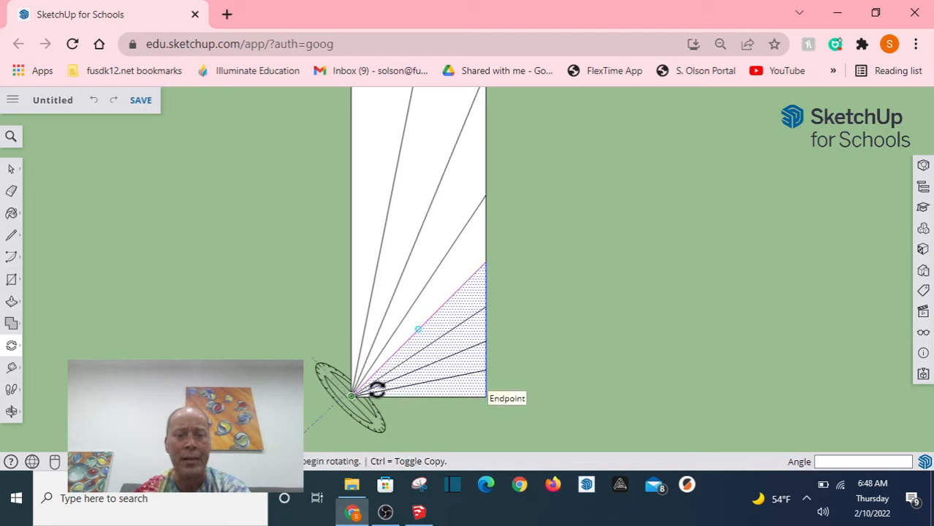
pyautogui.click(484, 395)
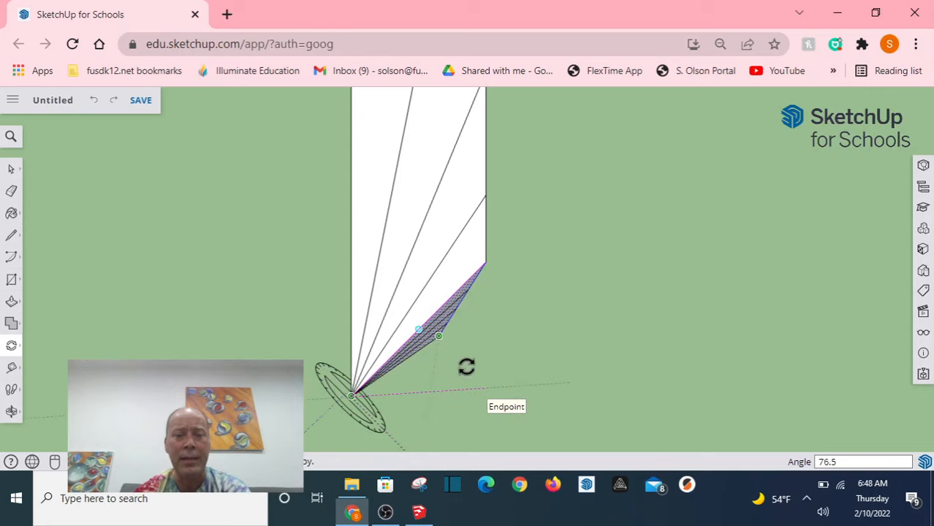
pyautogui.write('1')
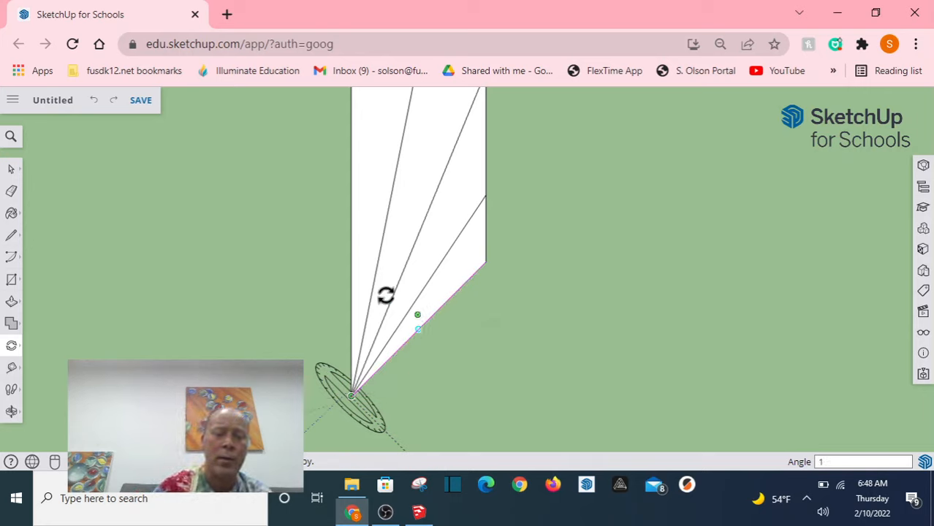
pyautogui.write('80')
pyautogui.press('Return')
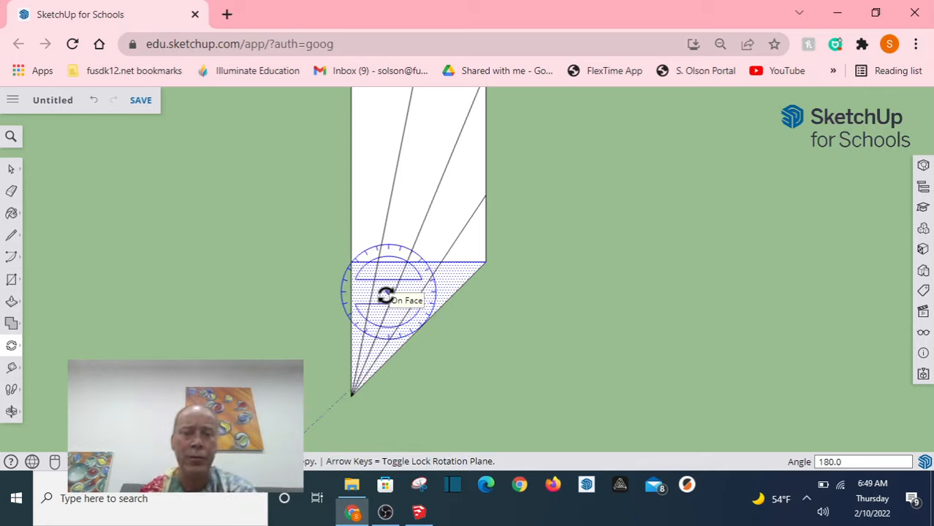
pyautogui.click(11, 169)
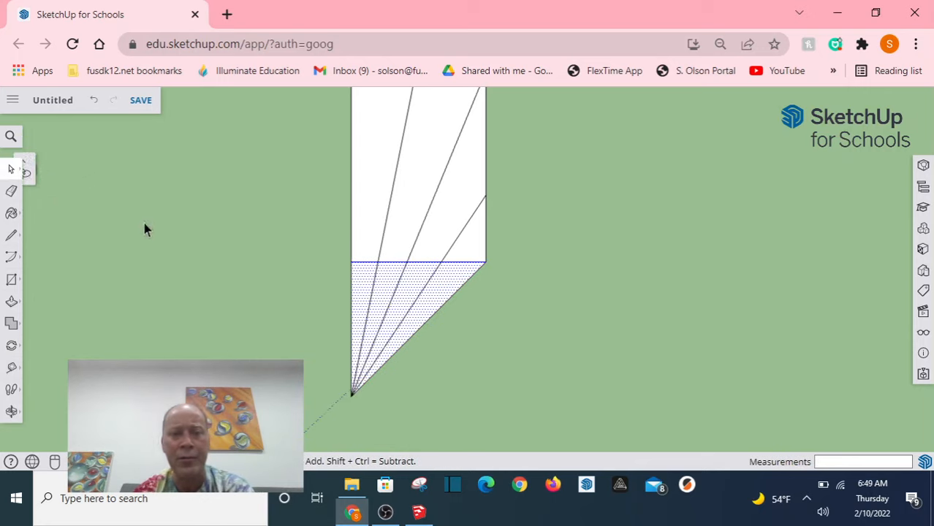
pyautogui.click(407, 374)
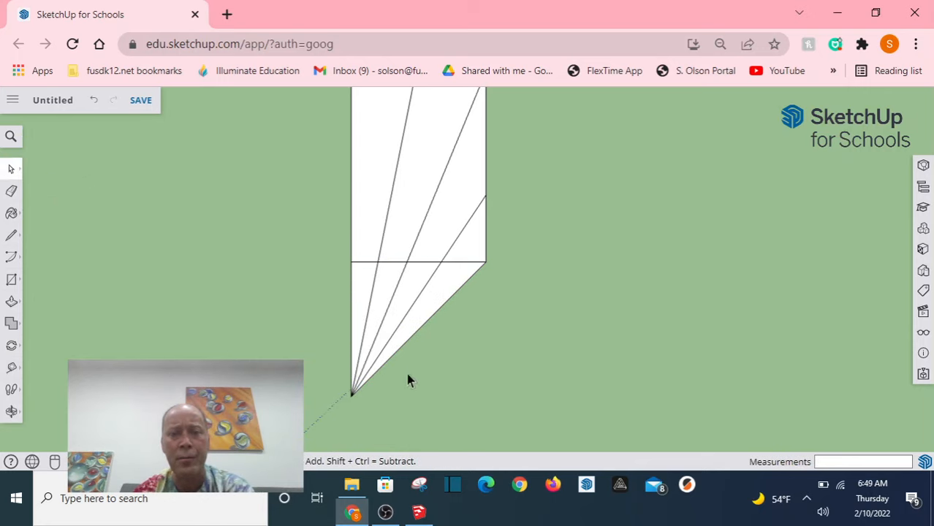
# Step: Fold the faces of the two wedges nearest the diagonal fold 180 degrees about the middle crease of the remaining four wedges
pyautogui.click(461, 226)
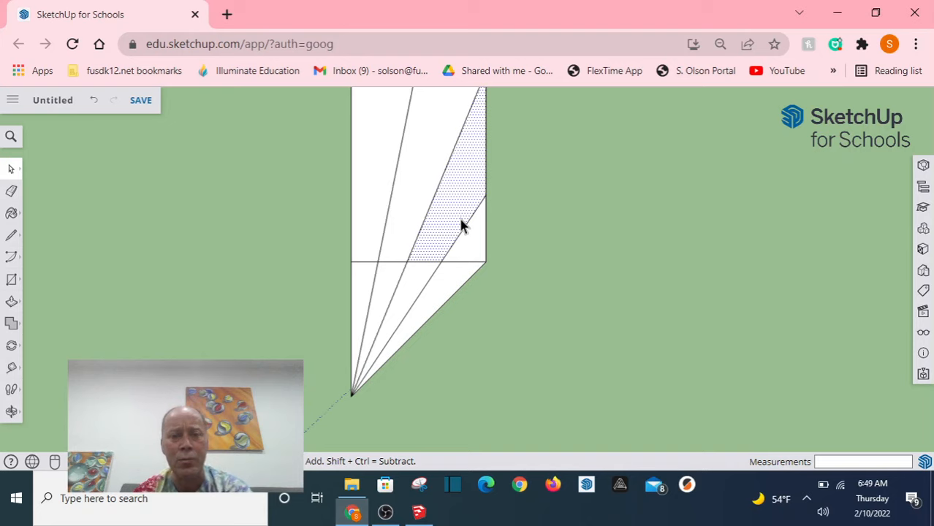
pyautogui.keyDown('shift'); pyautogui.click(430, 298); pyautogui.keyUp('shift')
pyautogui.keyDown('shift'); pyautogui.click(416, 276); pyautogui.keyUp('shift')
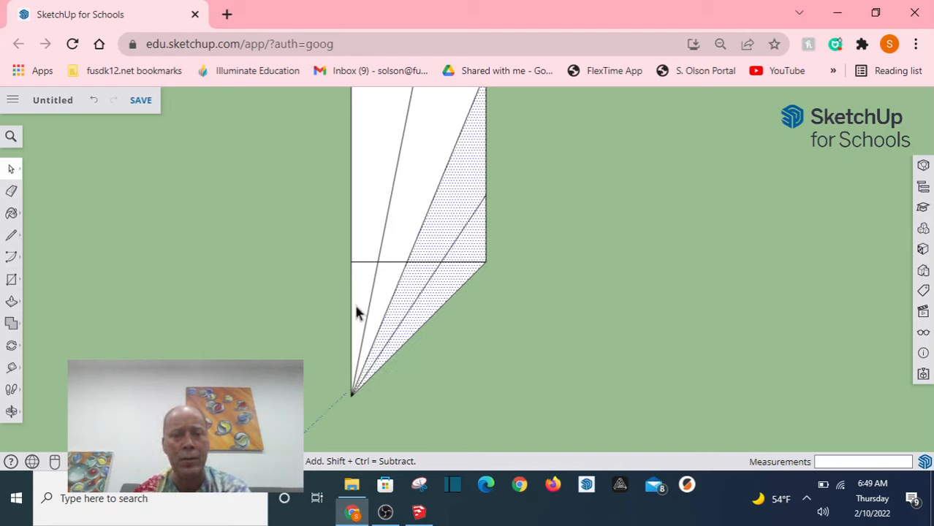
pyautogui.click(11, 345)
pyautogui.click(349, 397)
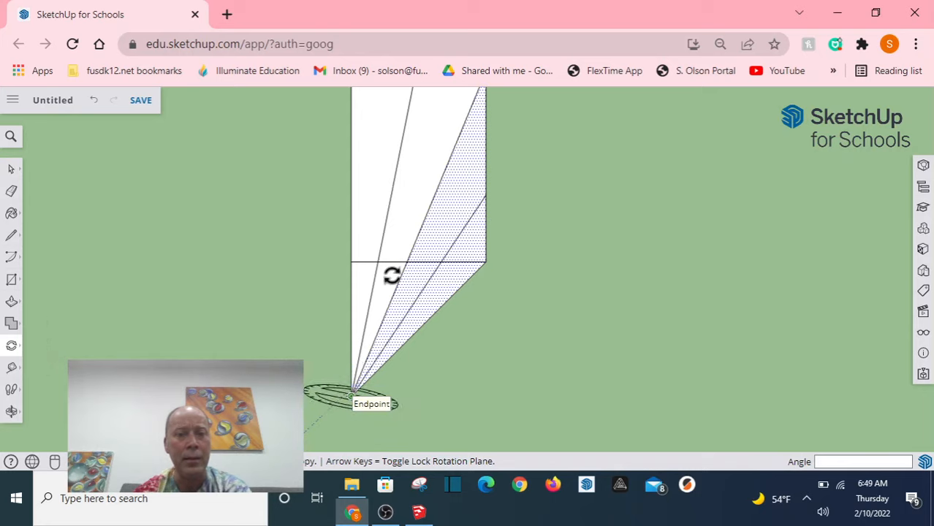
pyautogui.click(483, 262)
pyautogui.write('1')
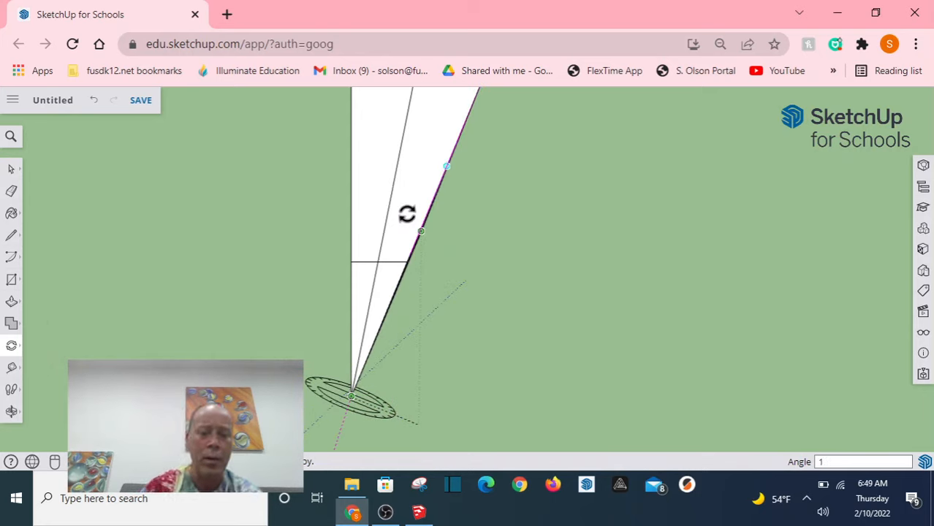
pyautogui.write('80')
pyautogui.press('Return')
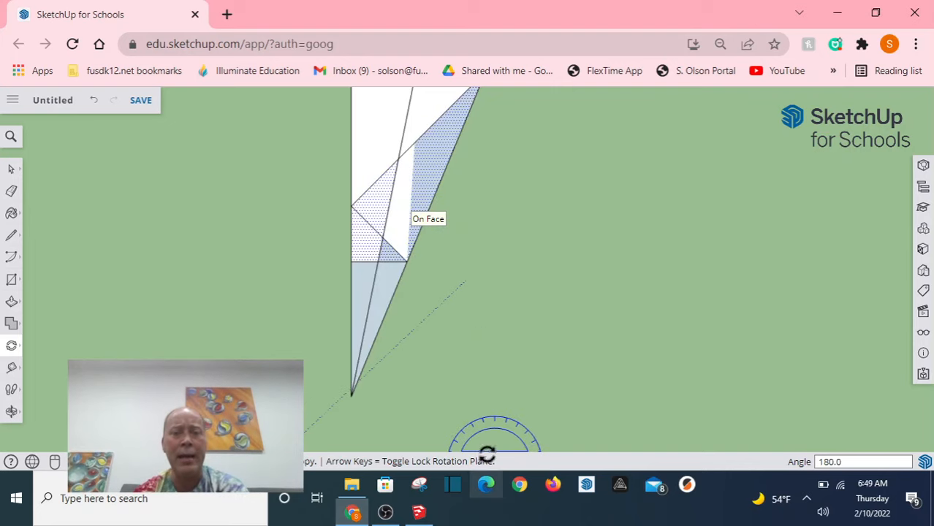
# Step: Rotate the entire folded sheet 80 degrees about its long straight left edge to tilt it up off the ground plane
pyautogui.scroll(-4, 472, 366)
pyautogui.scroll(3, 457, 337)
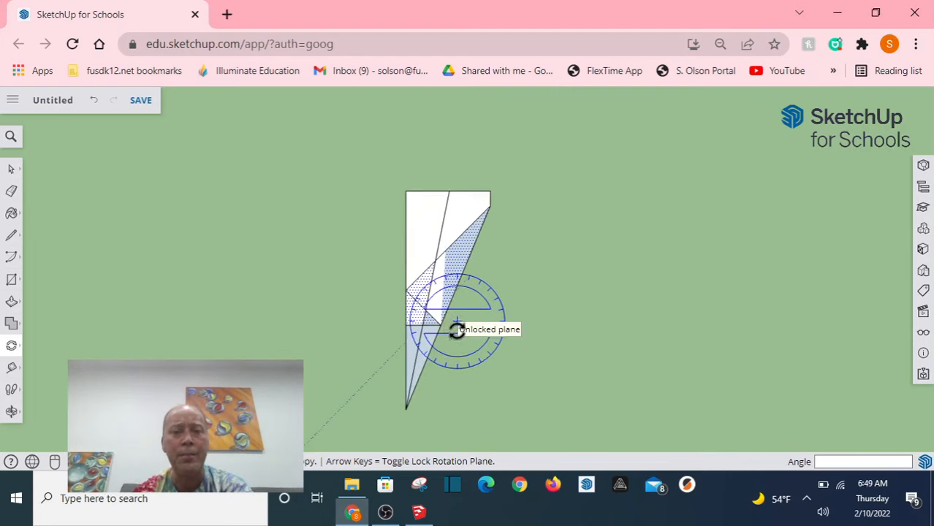
pyautogui.click(12, 168)
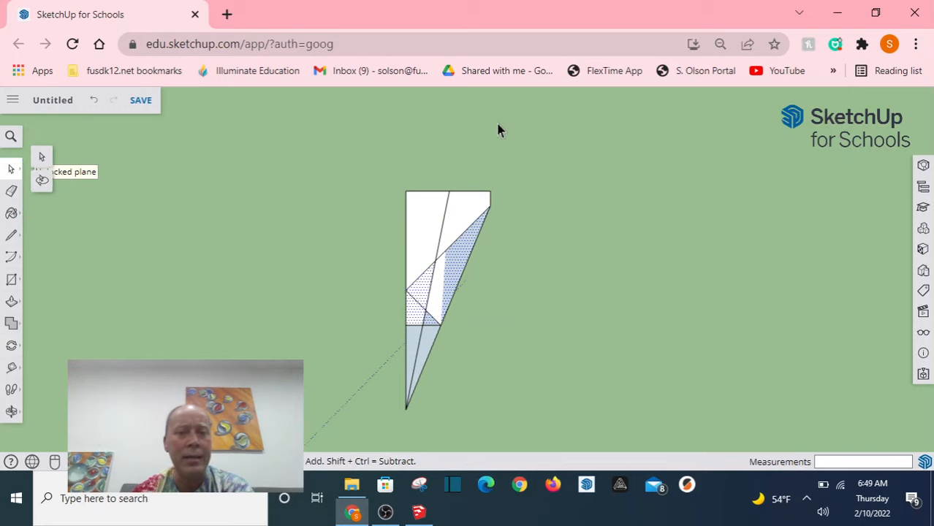
pyautogui.moveTo(545, 129); pyautogui.dragTo(333, 395)
pyautogui.moveTo(319, 432); pyautogui.dragTo(318, 433)
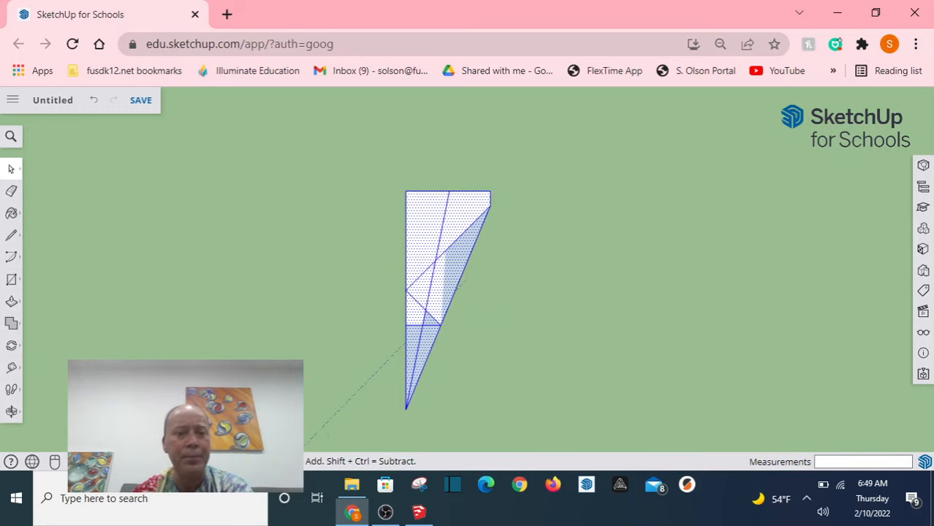
pyautogui.click(10, 345)
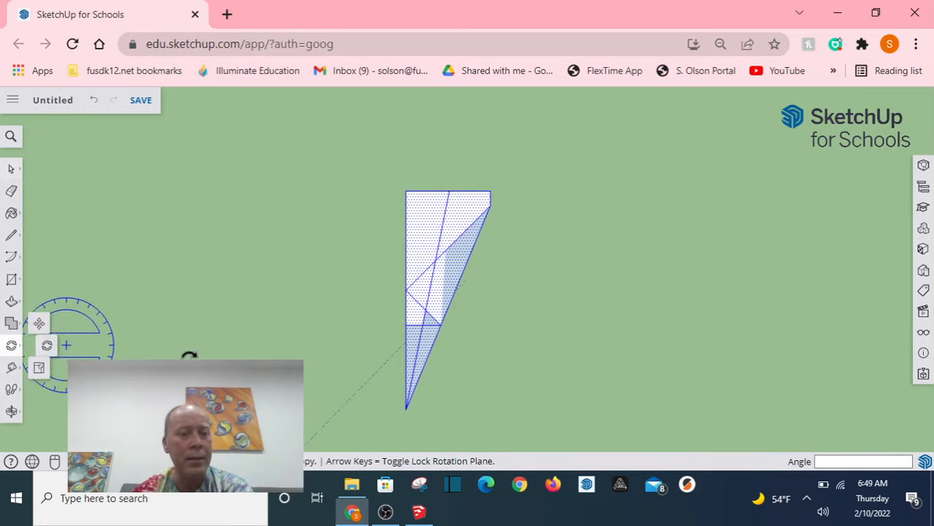
pyautogui.click(406, 409)
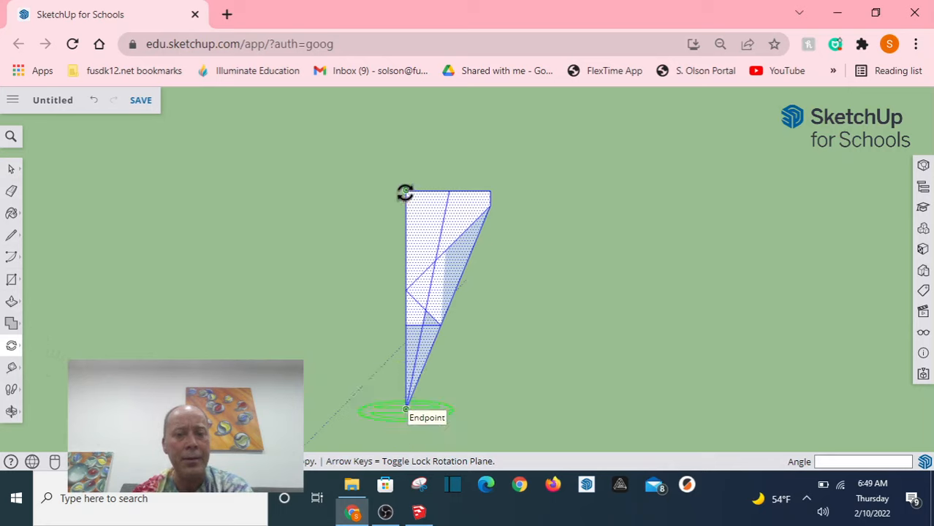
pyautogui.click(405, 191)
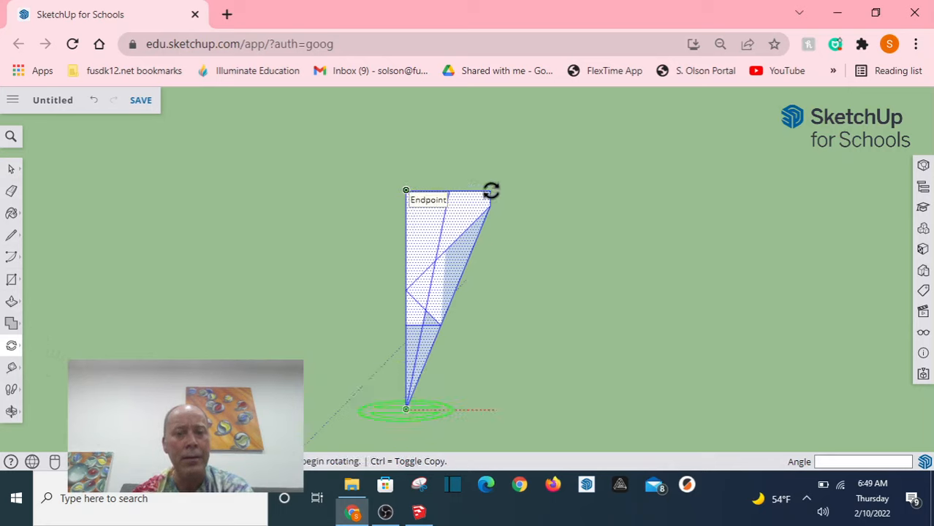
pyautogui.click(482, 181)
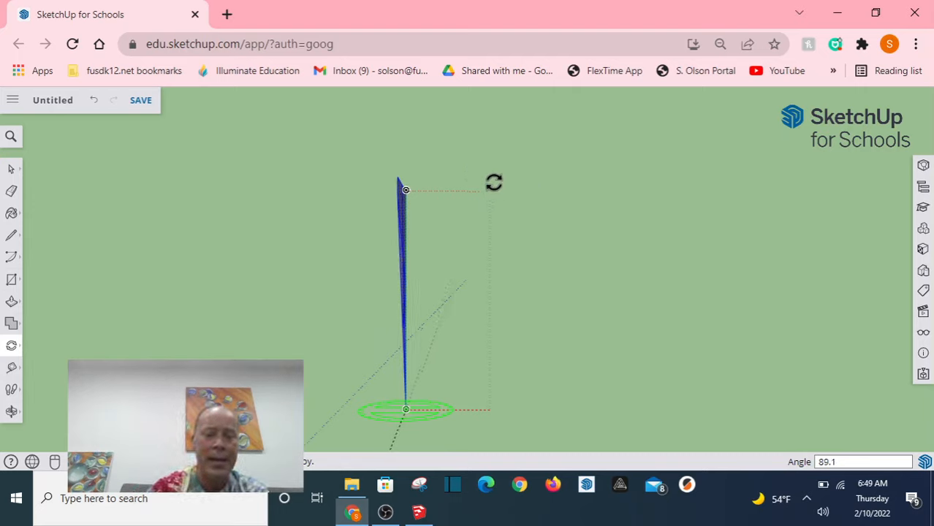
pyautogui.click(493, 182)
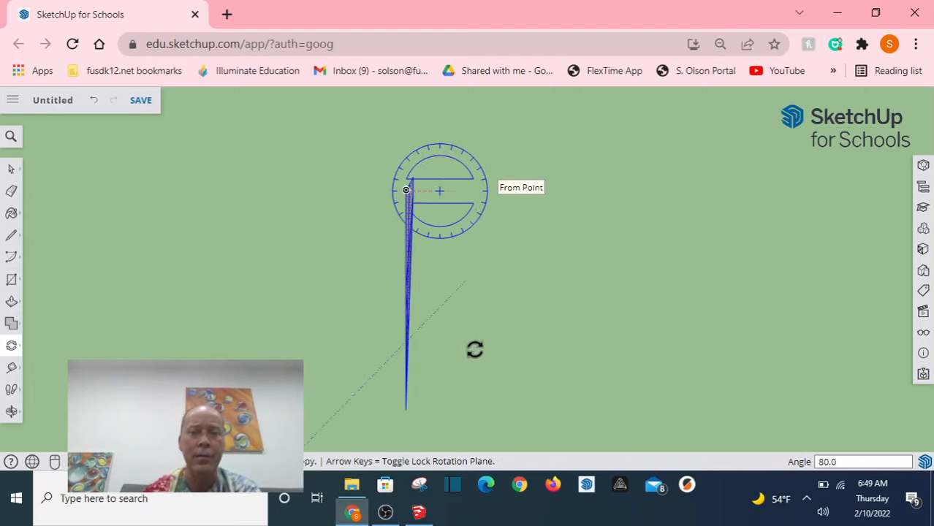
# Step: Examine the raised folded sheet from the side and select individual faces to check how its layers overlap
pyautogui.moveTo(445, 388); pyautogui.dragTo(479, 105, button='middle')
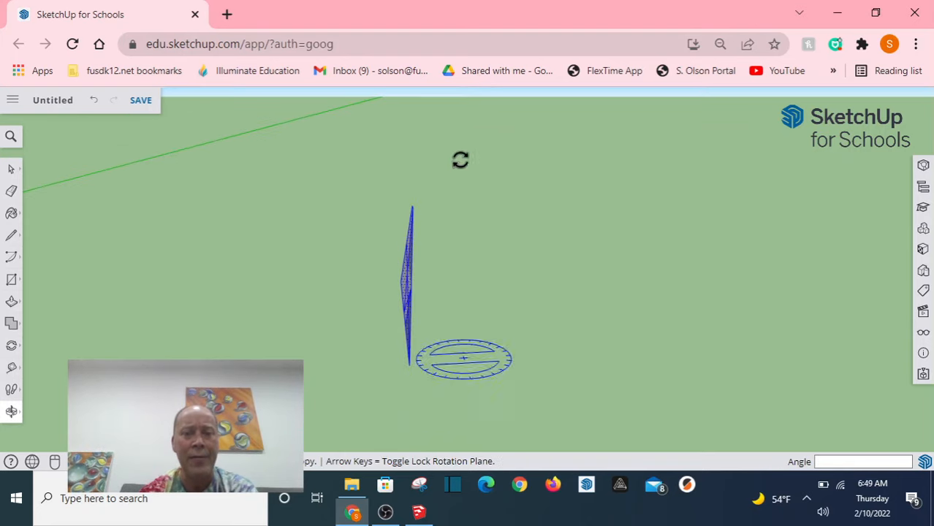
pyautogui.moveTo(459, 159); pyautogui.dragTo(637, 336, button='middle')
pyautogui.click(11, 168)
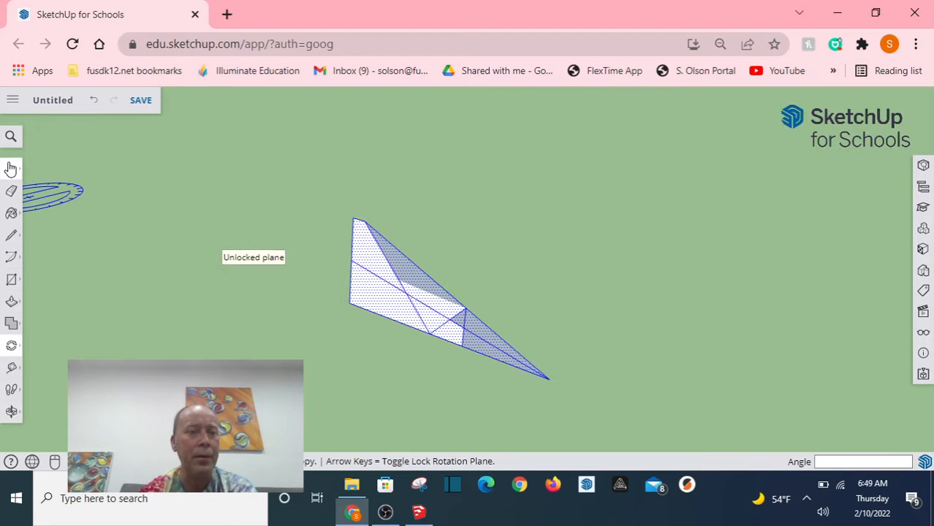
pyautogui.click(459, 269)
pyautogui.click(367, 248)
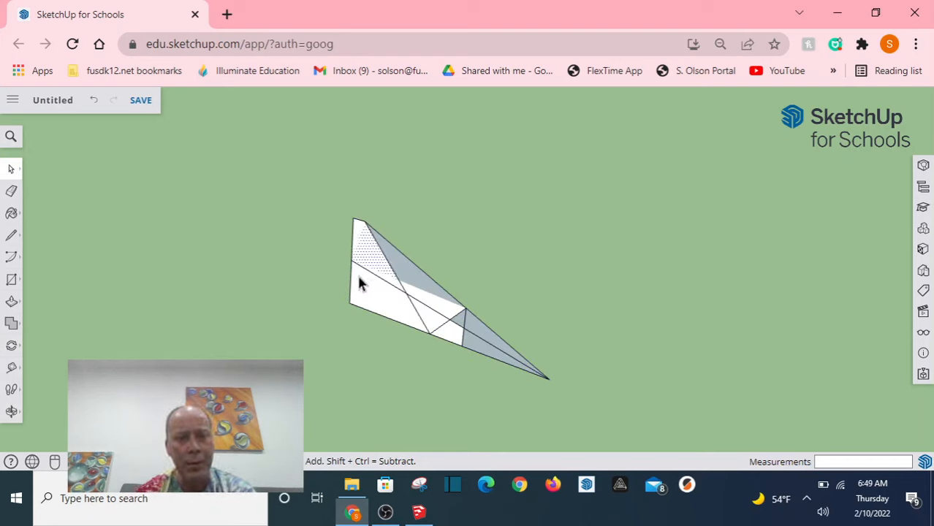
pyautogui.moveTo(358, 278); pyautogui.dragTo(525, 300, button='middle')
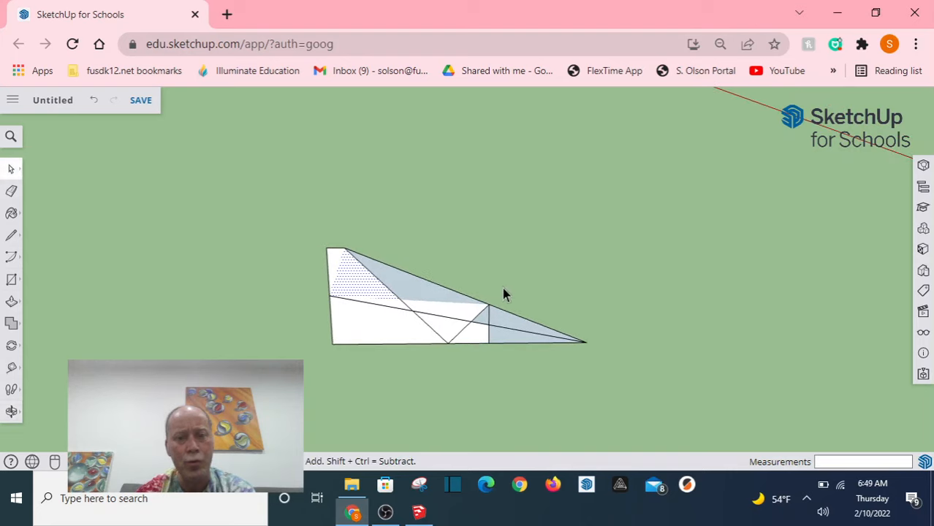
pyautogui.click(460, 317)
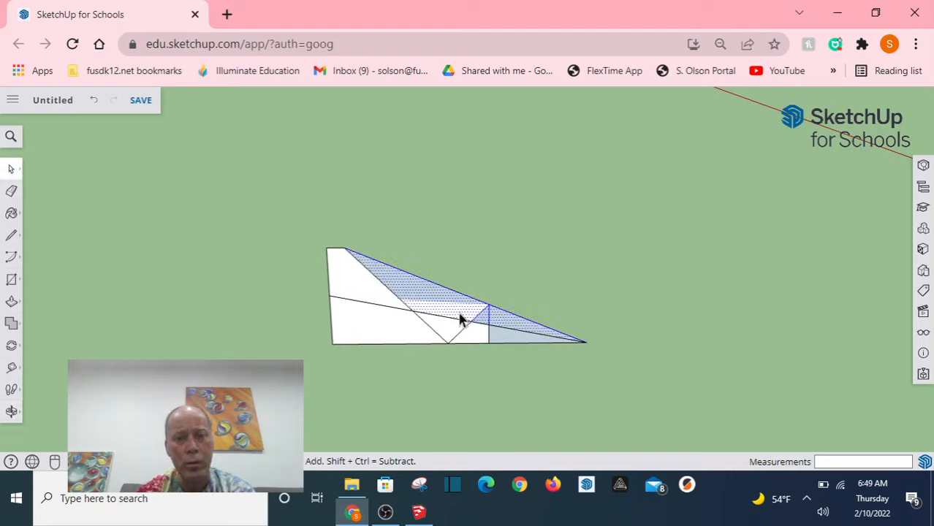
# Step: Add the remaining faces above the long crease to the selection so that the whole upper wing is selected
pyautogui.keyDown('shift'); pyautogui.click(359, 289); pyautogui.keyUp('shift')
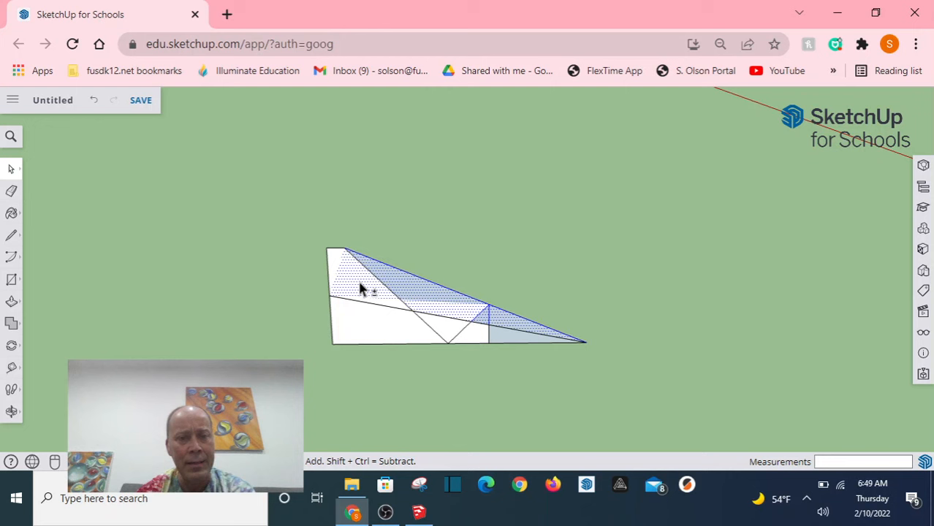
pyautogui.scroll(5, 334, 265)
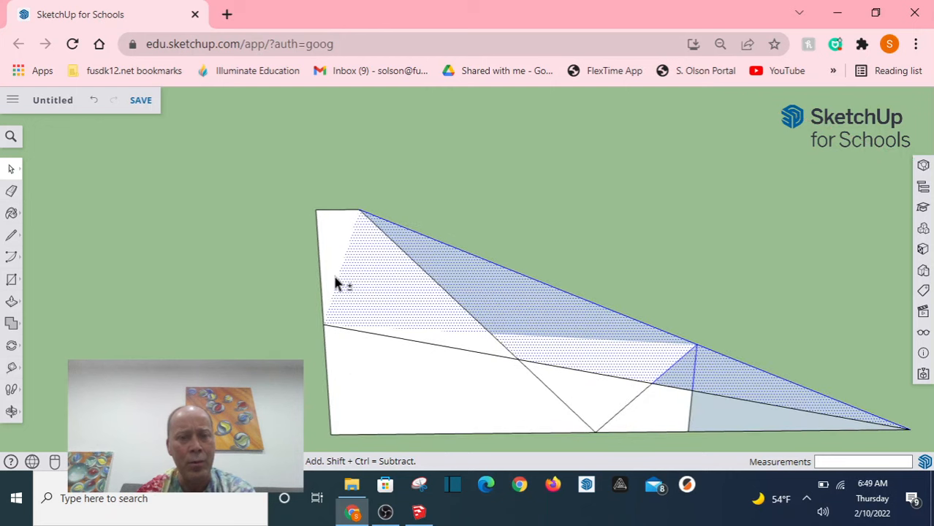
pyautogui.keyDown('shift'); pyautogui.click(322, 210); pyautogui.keyUp('shift')
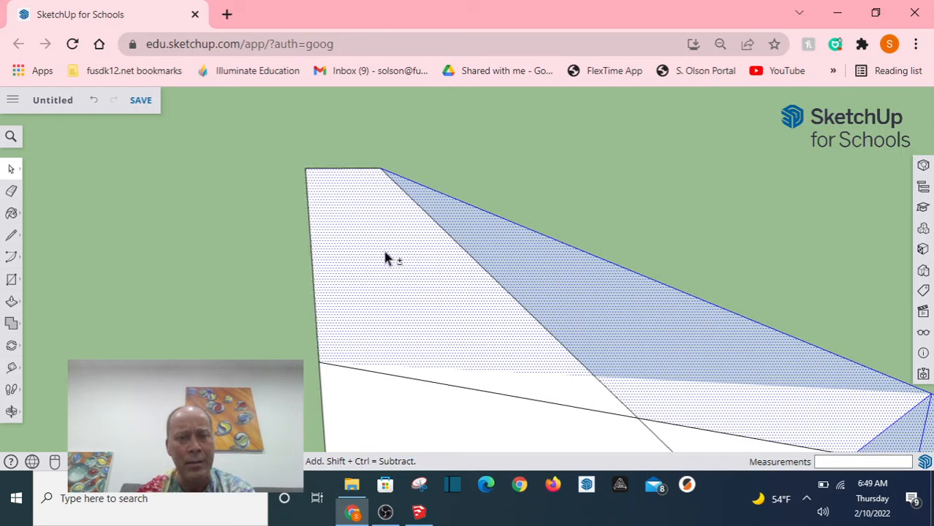
pyautogui.keyDown('shift'); pyautogui.click(567, 390); pyautogui.keyUp('shift')
pyautogui.scroll(-3, 353, 187)
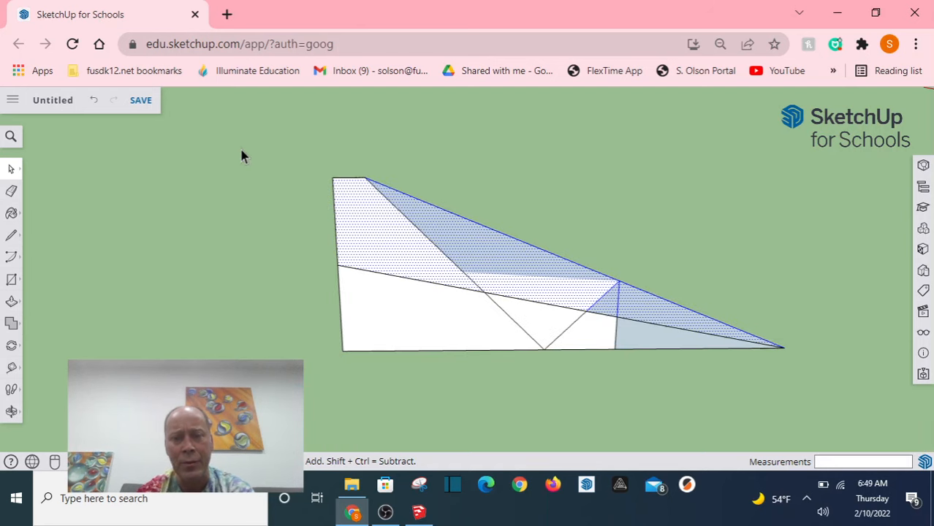
pyautogui.moveTo(702, 301); pyautogui.dragTo(593, 317, button='middle')
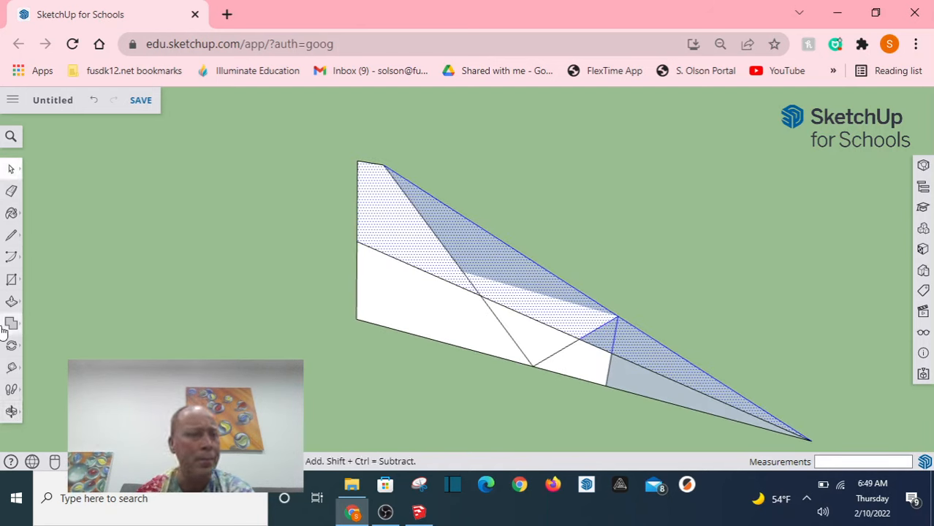
# Step: Try to rotate the selected wing faces about the long crease, starting the axis at the nose point
pyautogui.click(13, 347)
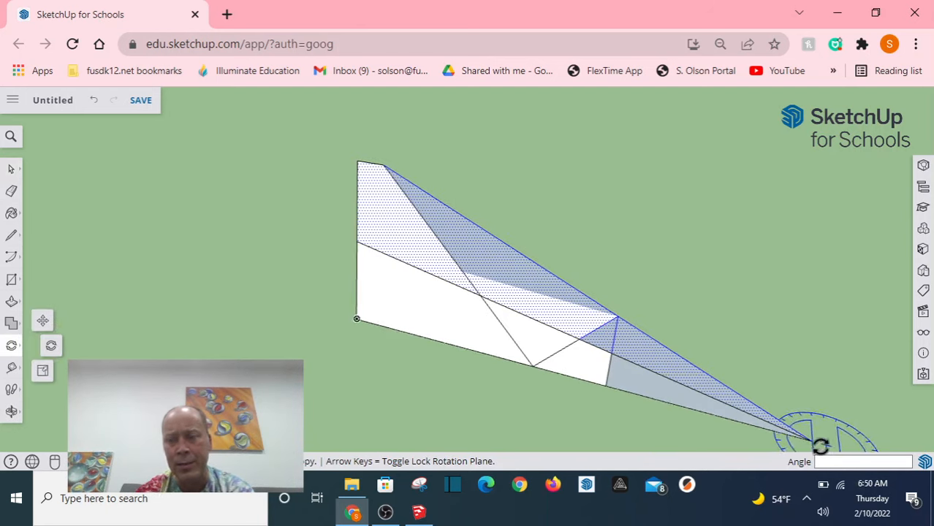
pyautogui.click(810, 440)
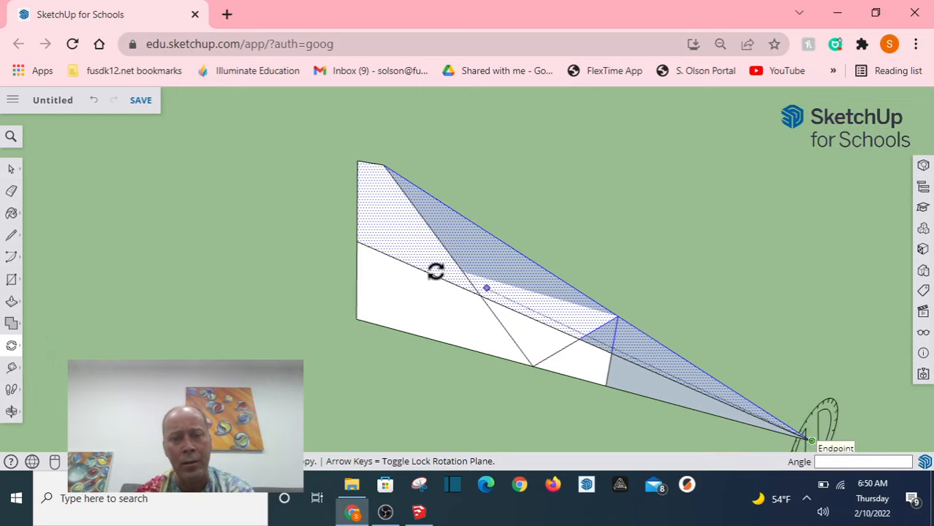
pyautogui.click(380, 254)
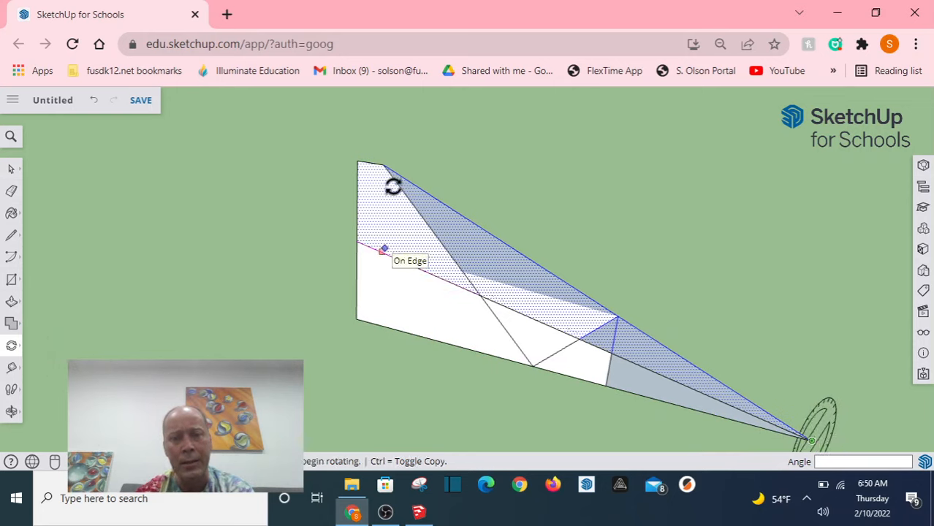
pyautogui.moveTo(480, 273); pyautogui.dragTo(536, 260, button='middle')
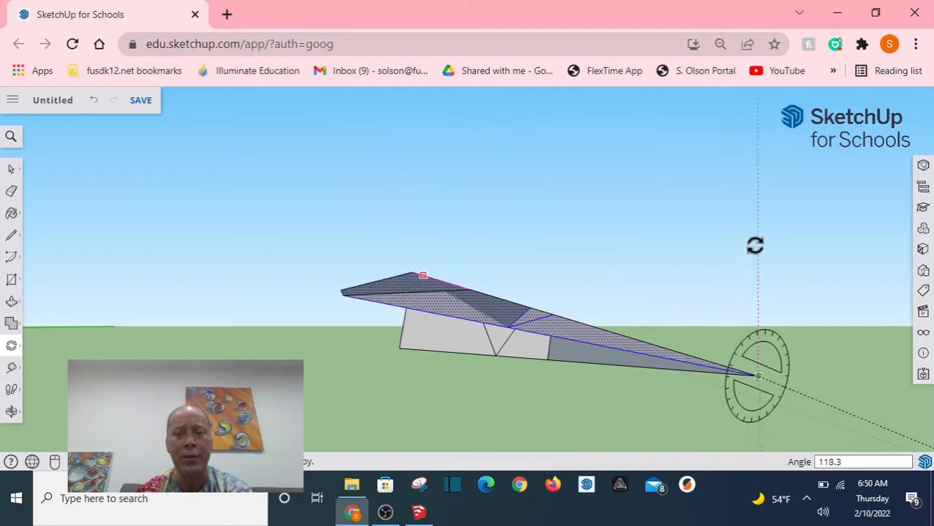
pyautogui.click(599, 198)
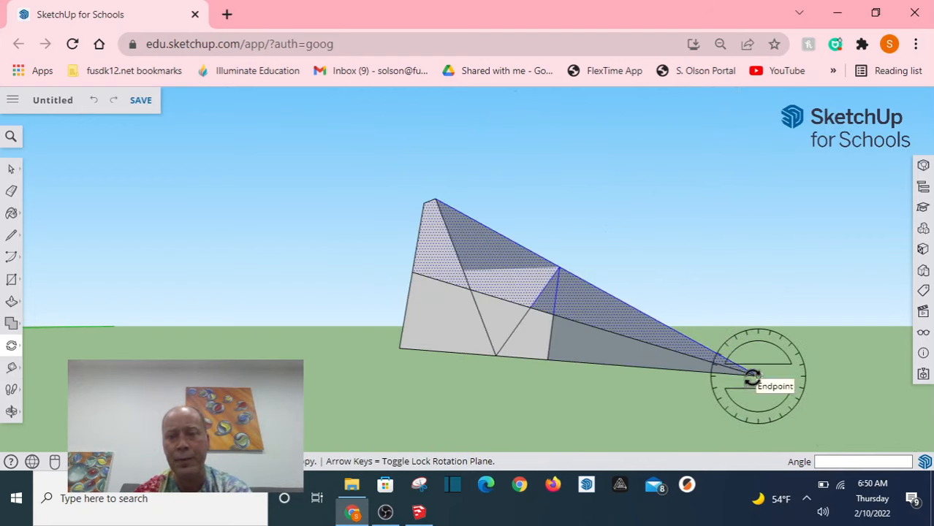
# Step: Rotate the selected wing faces 60 degrees about the crease from the nose point to its rear end, and clear the selection
pyautogui.moveTo(775, 379); pyautogui.dragTo(667, 372, button='middle')
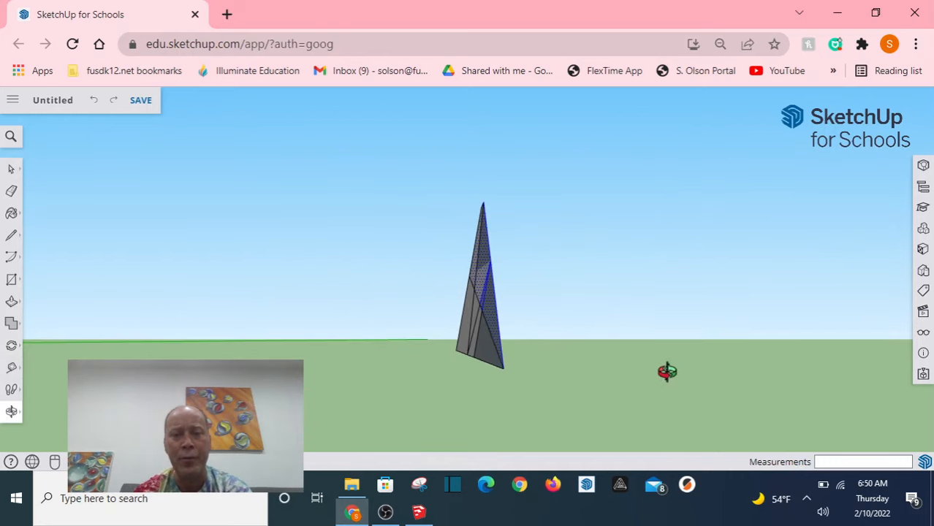
pyautogui.click(502, 368)
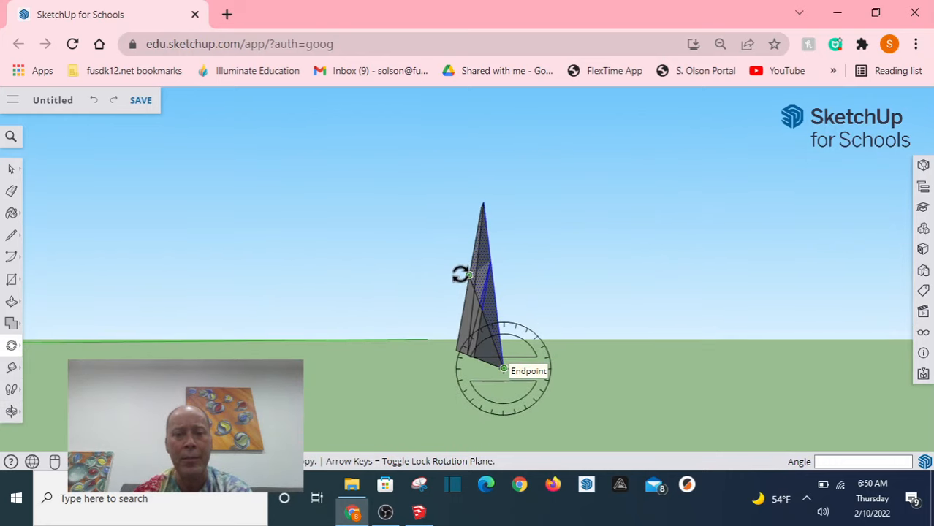
pyautogui.click(466, 277)
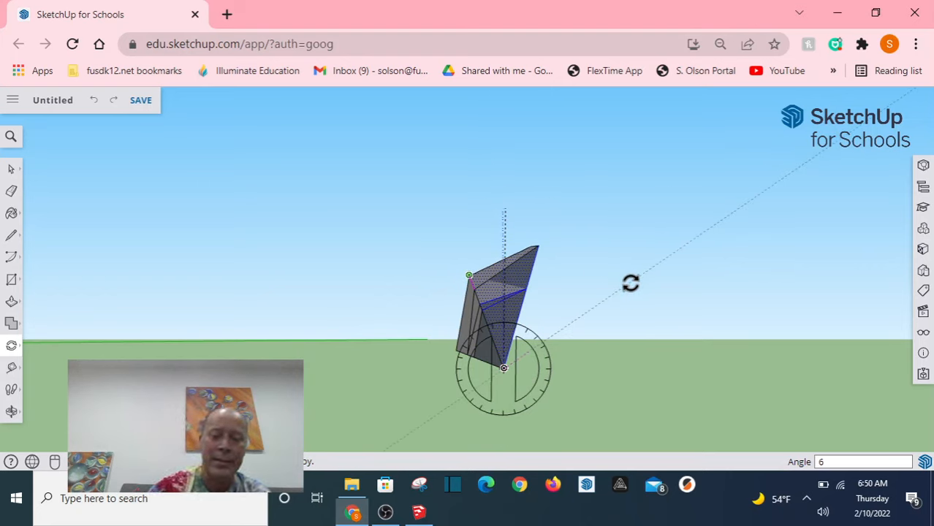
pyautogui.press('Return')
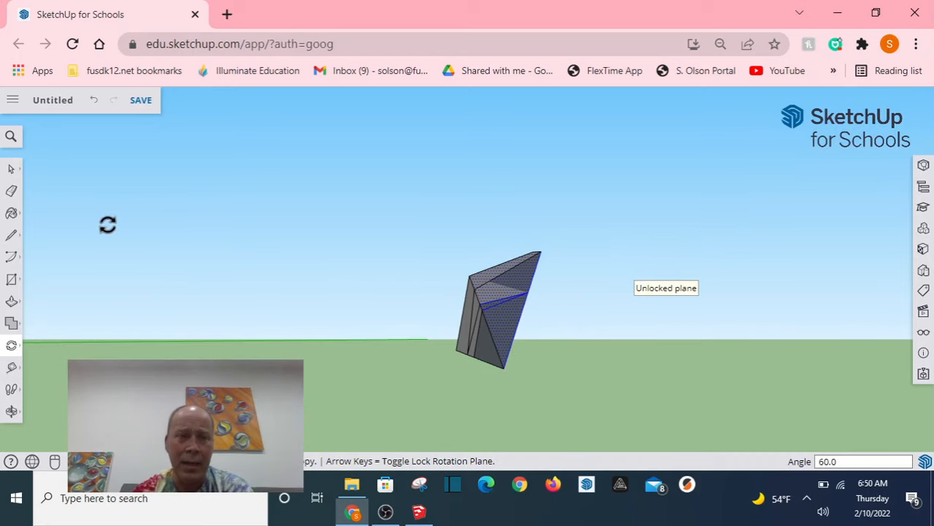
pyautogui.click(11, 169)
pyautogui.moveTo(123, 209); pyautogui.dragTo(384, 295, button='middle')
pyautogui.scroll(-3, 350, 261)
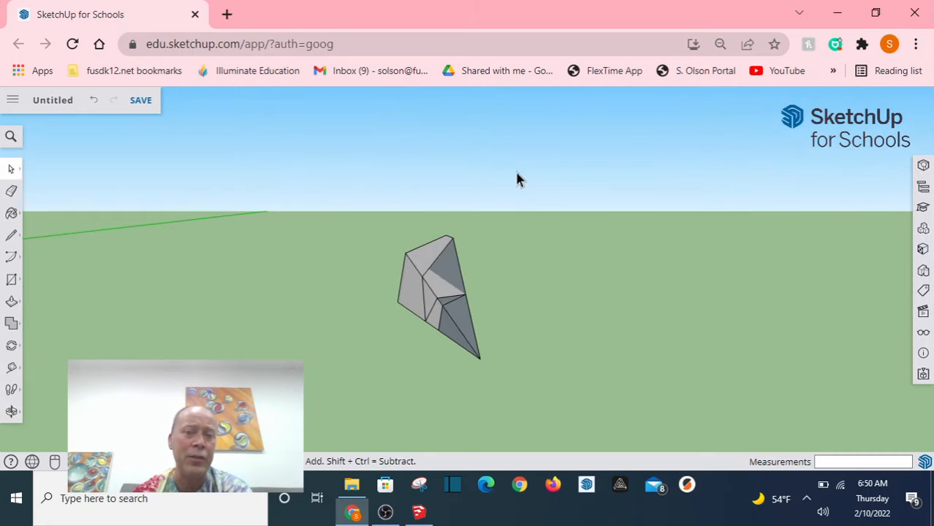
# Step: Select the entire folded half, copy it, and paste the duplicate onto the ground beside the original
pyautogui.moveTo(348, 402); pyautogui.dragTo(346, 400)
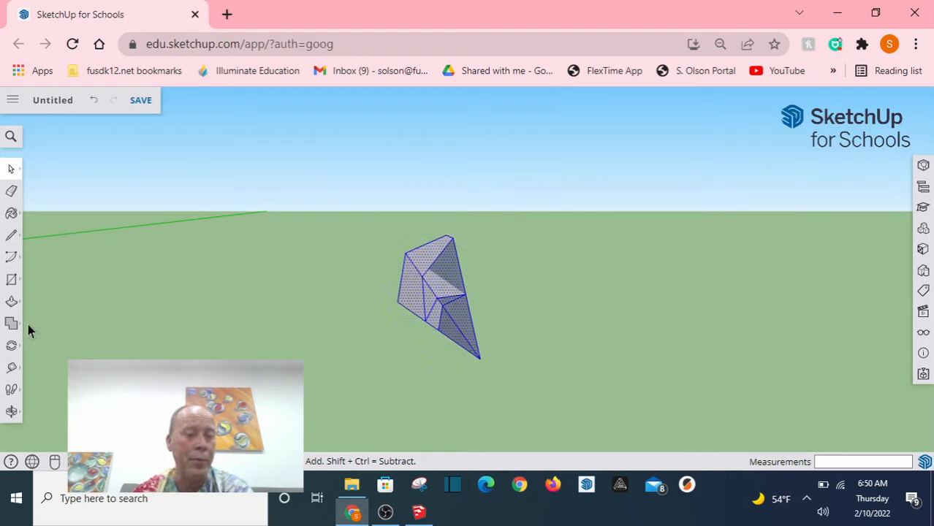
pyautogui.hotkey('ctrl', 'c')
pyautogui.hotkey('ctrl', 'v')
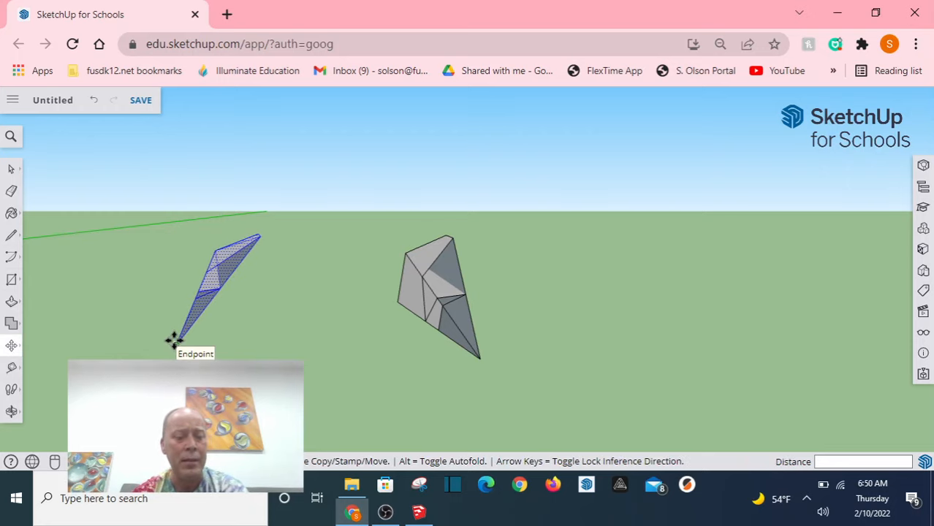
pyautogui.click(174, 340)
# Step: Mirror the pasted copy by scaling it by -1 along the red axis, and clear the selection
pyautogui.press('s')
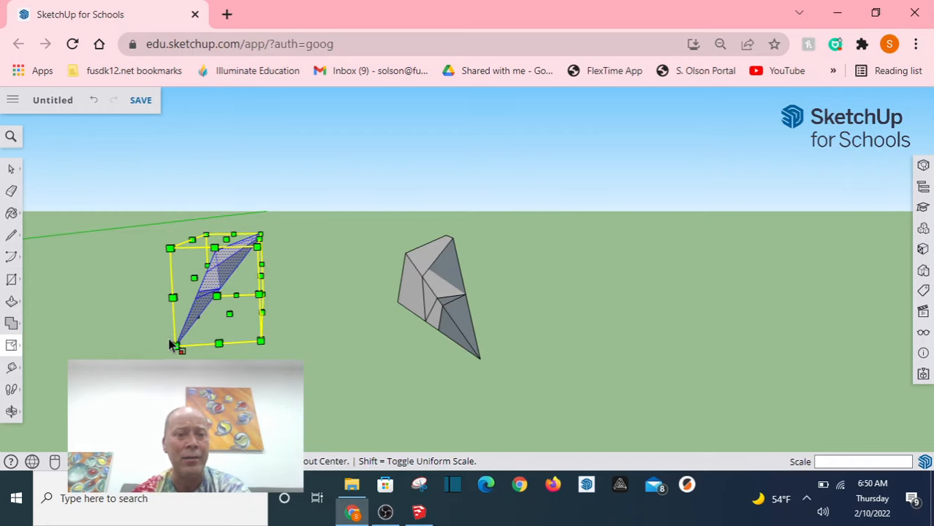
pyautogui.moveTo(170, 345); pyautogui.dragTo(229, 341, button='middle')
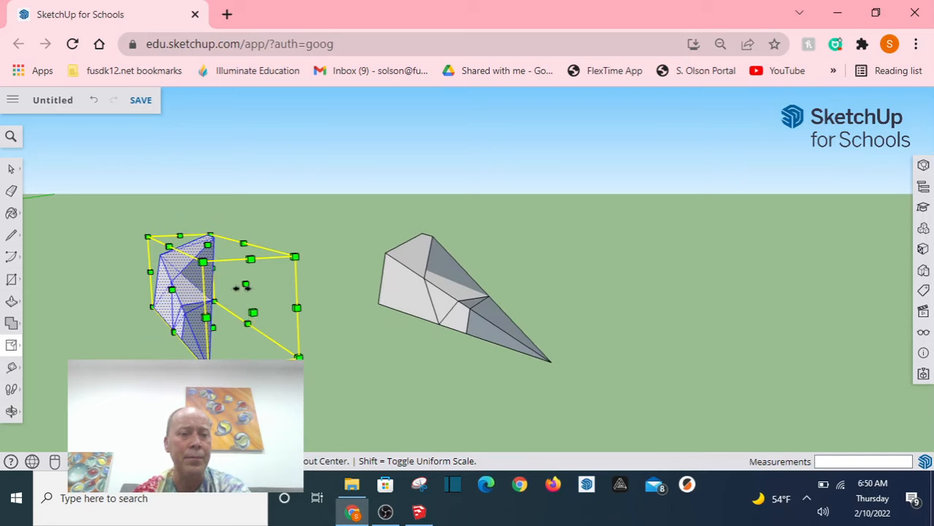
pyautogui.moveTo(245, 284); pyautogui.dragTo(110, 314)
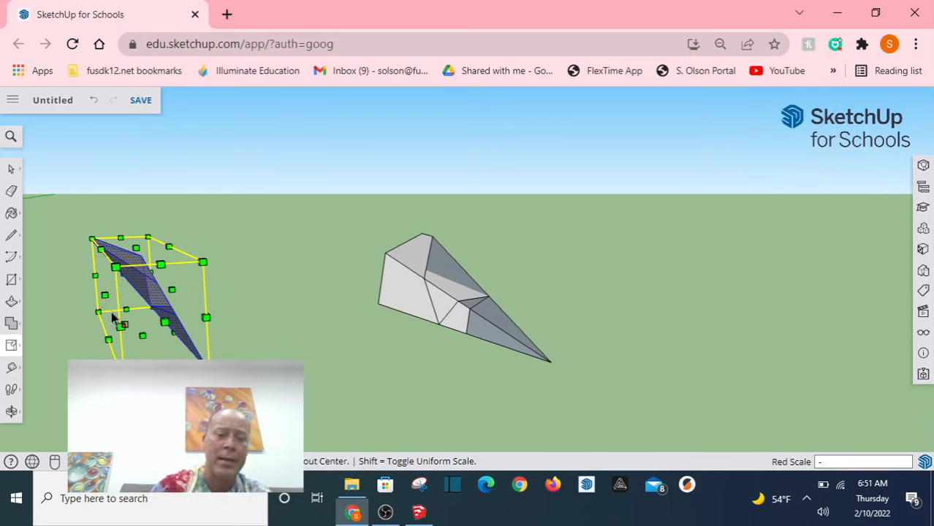
pyautogui.press('Return')
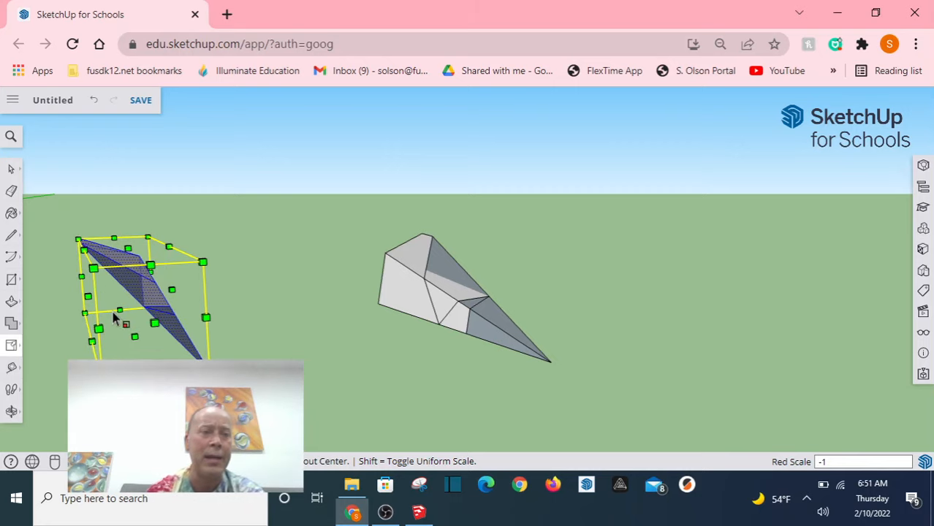
pyautogui.click(11, 169)
pyautogui.click(144, 181)
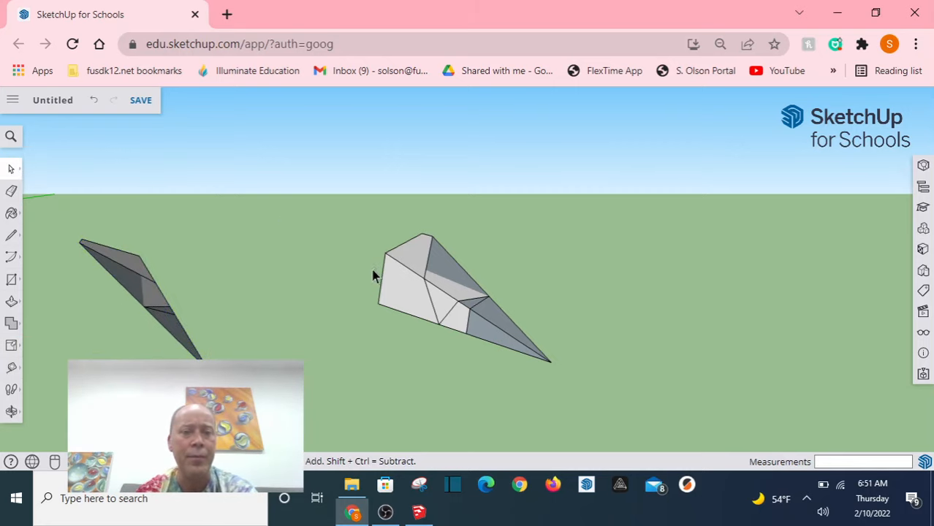
# Step: Try to move the mirrored half by its nose point without selecting it, and undo the stretched geometry
pyautogui.moveTo(374, 283); pyautogui.dragTo(269, 255, button='middle')
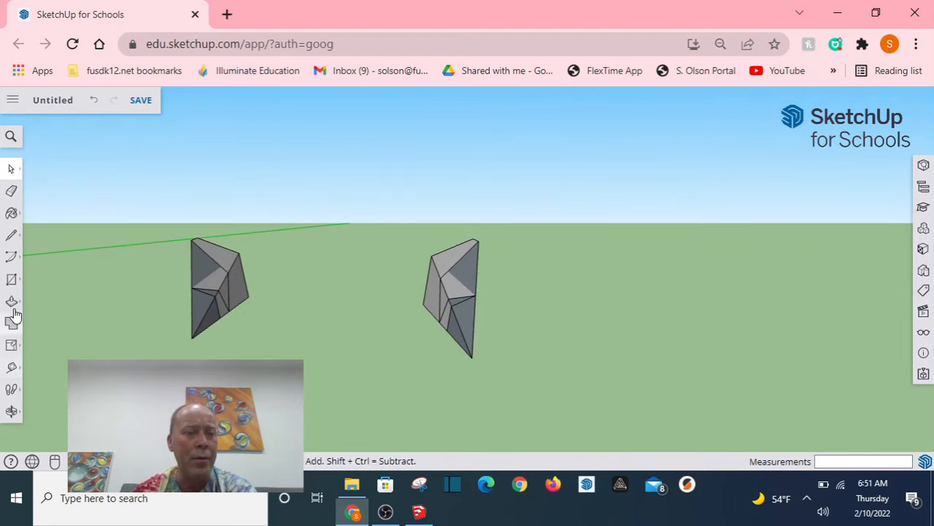
pyautogui.click(12, 348)
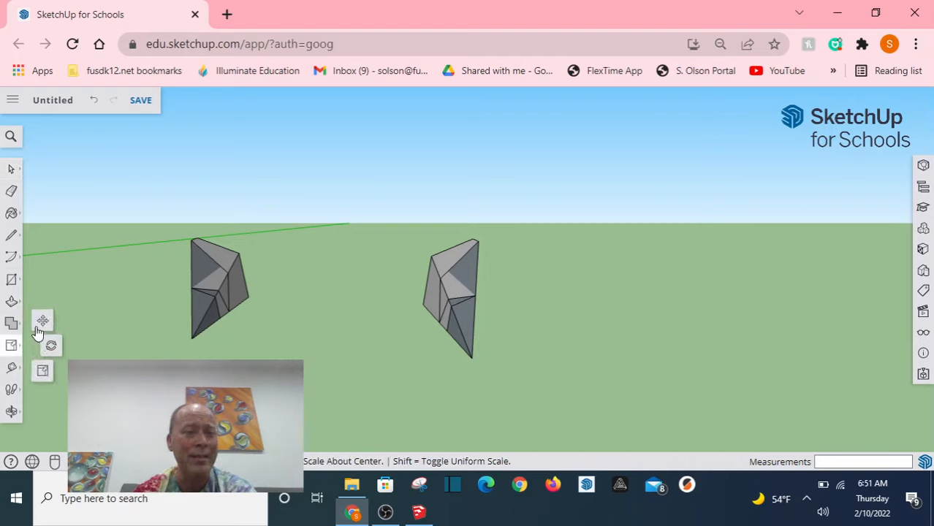
pyautogui.click(43, 321)
pyautogui.scroll(3, 197, 346)
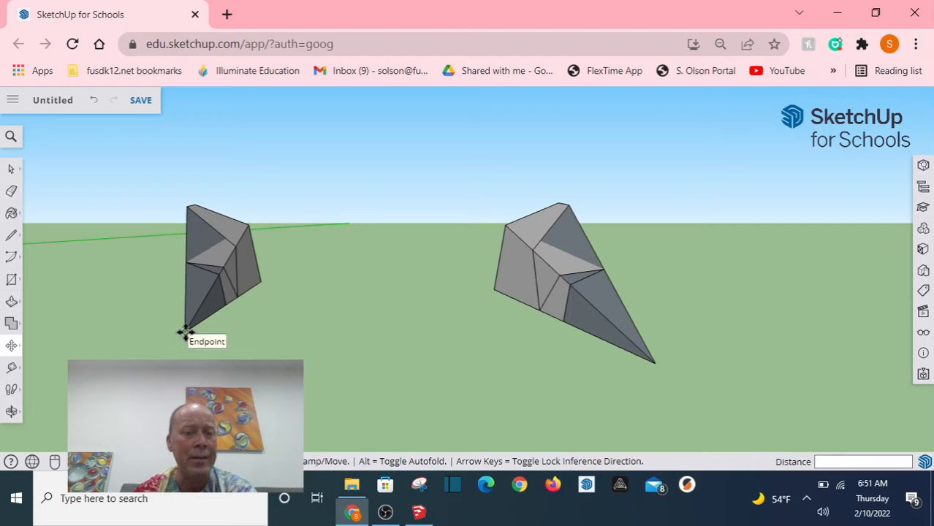
pyautogui.click(185, 332)
pyautogui.scroll(-3, 171, 325)
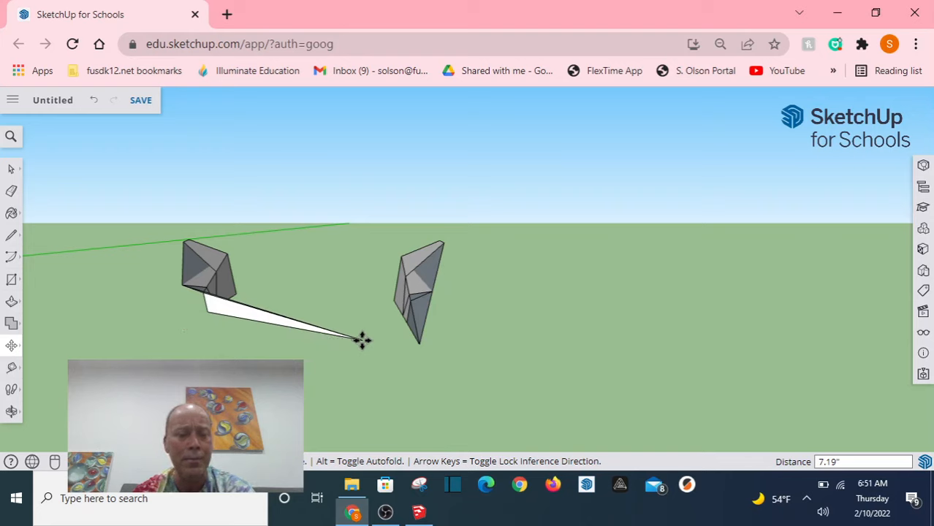
pyautogui.hotkey('ctrl', 'z')
# Step: Select the entire mirrored half, move it by its nose endpoint onto the original half's nose endpoint, and clear the selection
pyautogui.click(13, 169)
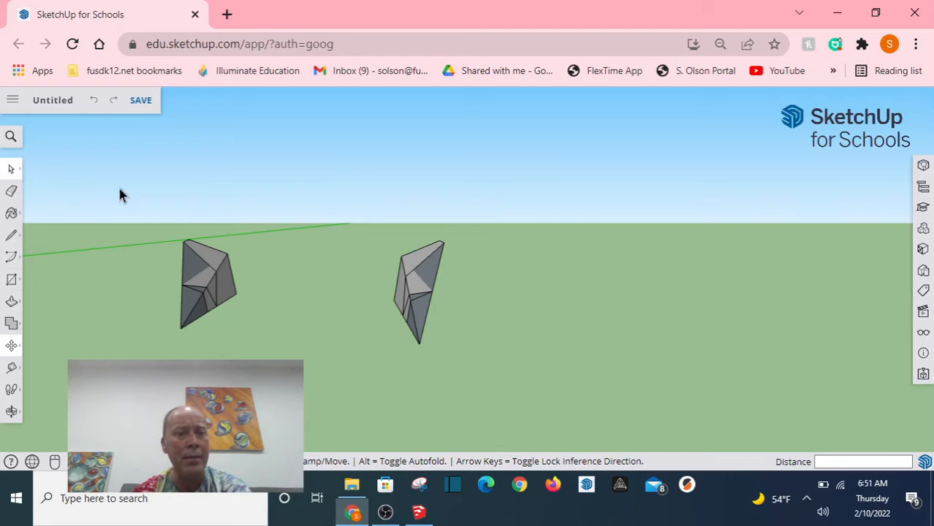
pyautogui.moveTo(287, 205); pyautogui.dragTo(217, 273)
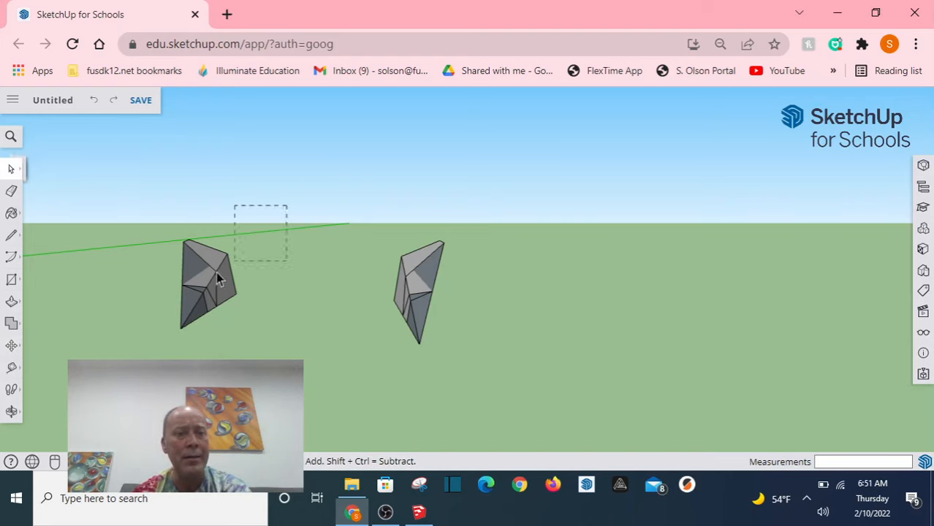
pyautogui.click(11, 346)
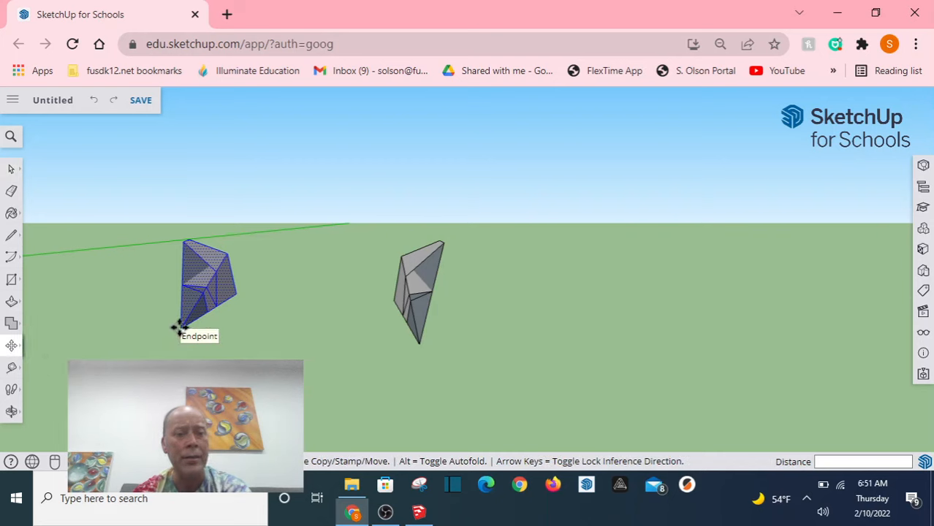
pyautogui.click(179, 327)
pyautogui.scroll(3, 314, 328)
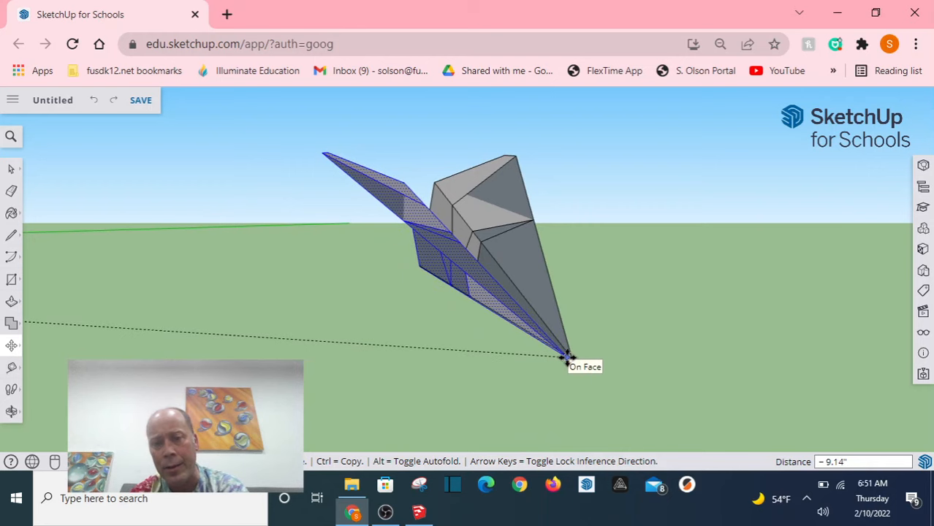
pyautogui.moveTo(606, 357); pyautogui.dragTo(365, 336, button='middle')
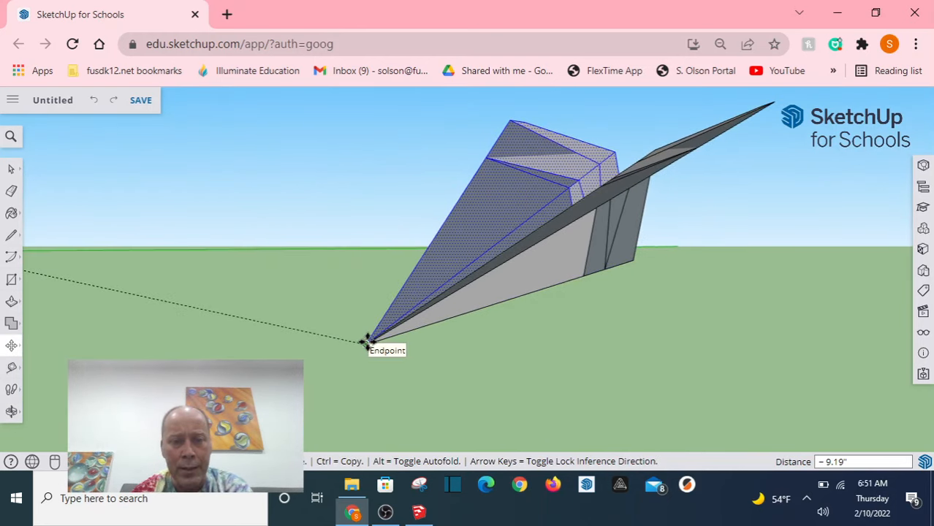
pyautogui.click(365, 341)
pyautogui.click(11, 169)
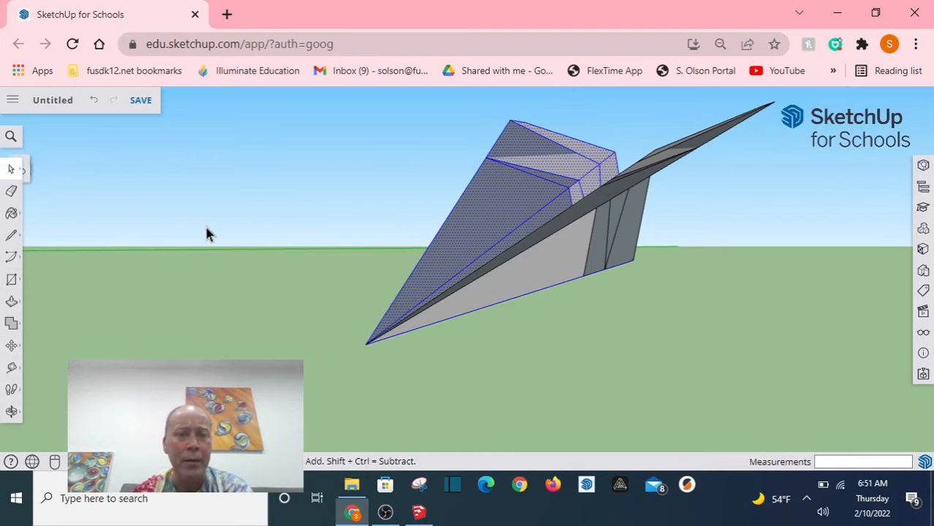
pyautogui.click(205, 226)
# Step: Undo the last move of the mirrored half and select that entire half again
pyautogui.moveTo(205, 226); pyautogui.dragTo(451, 318, button='middle')
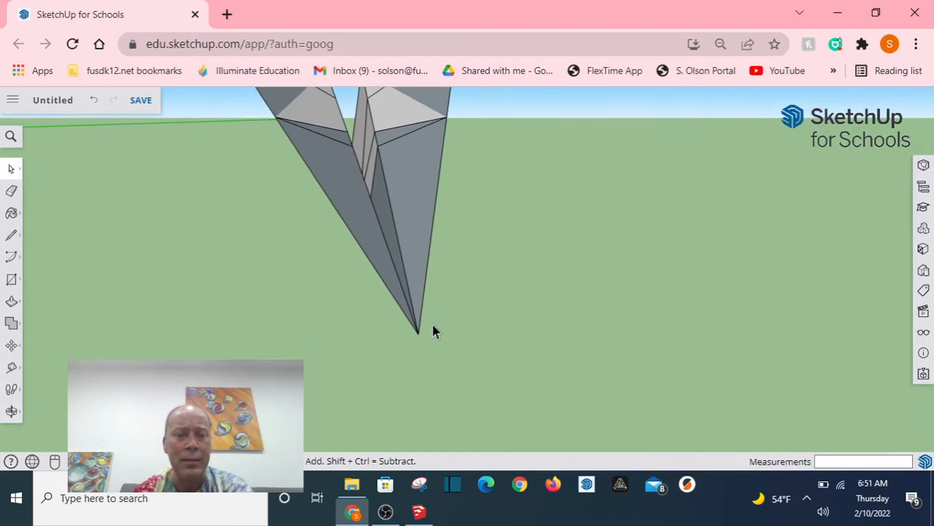
pyautogui.scroll(-4, 421, 328)
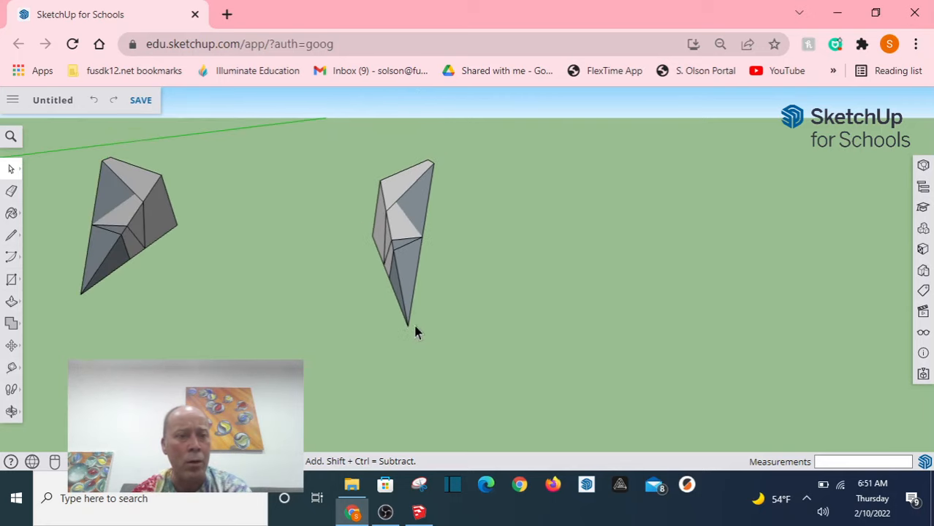
pyautogui.moveTo(414, 333); pyautogui.dragTo(61, 292, button='middle')
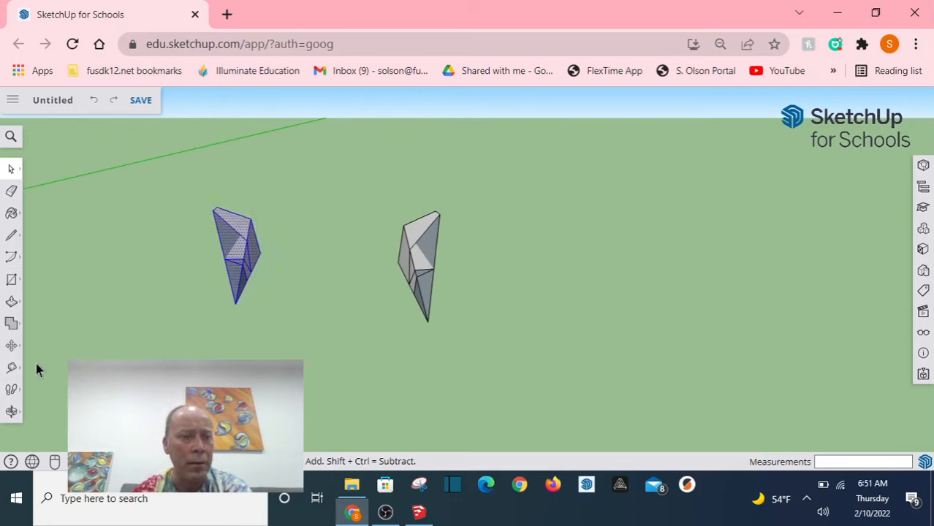
# Step: Try to move the selected mirrored half by its nose endpoint onto the original half's nose, and undo the move
pyautogui.click(11, 345)
pyautogui.click(239, 307)
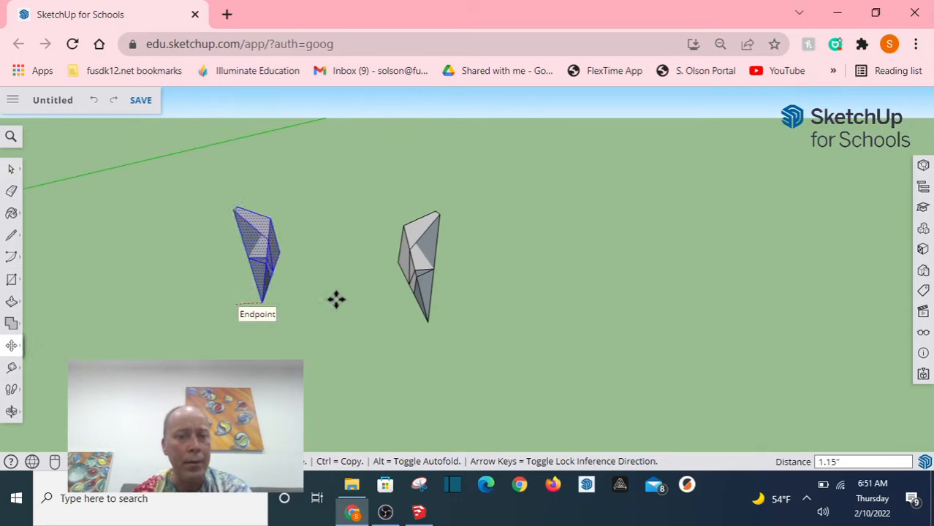
pyautogui.scroll(5, 434, 316)
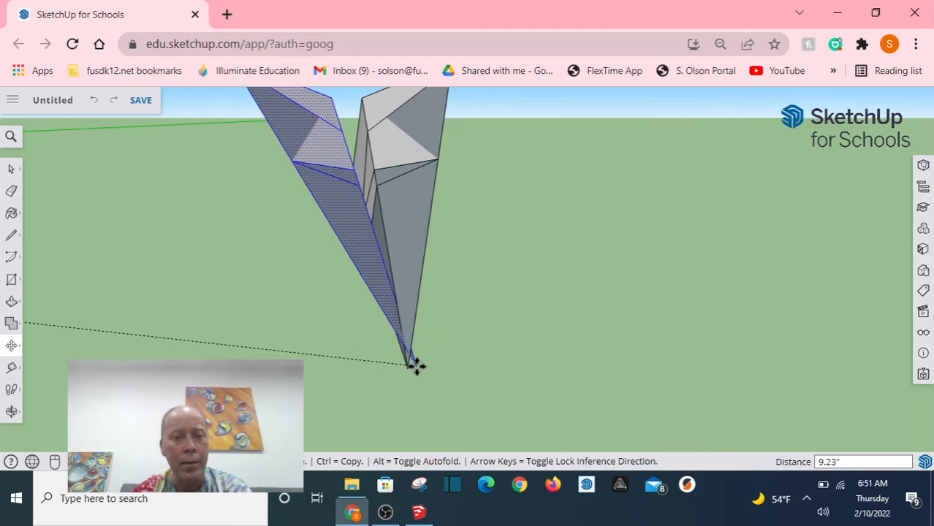
pyautogui.click(416, 365)
pyautogui.moveTo(485, 390); pyautogui.dragTo(466, 325, button='middle')
pyautogui.click(11, 169)
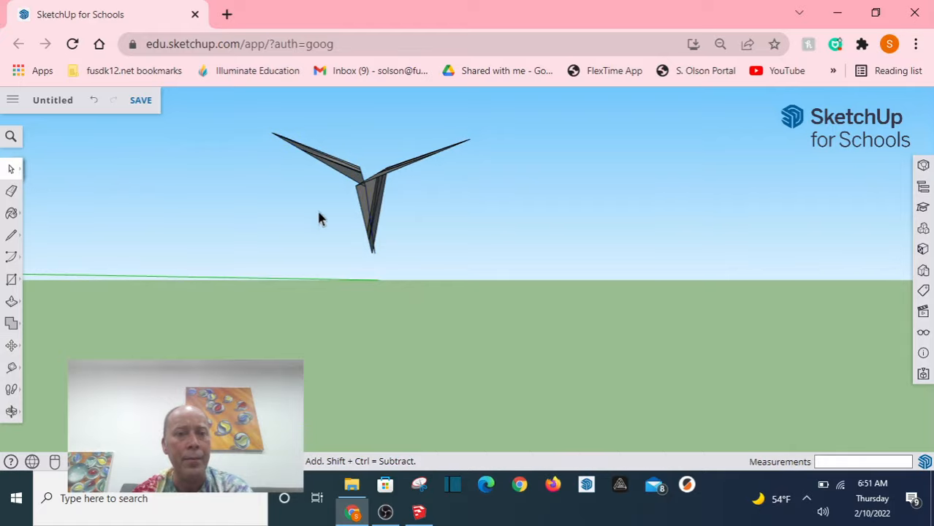
pyautogui.moveTo(320, 217); pyautogui.dragTo(396, 325, button='middle')
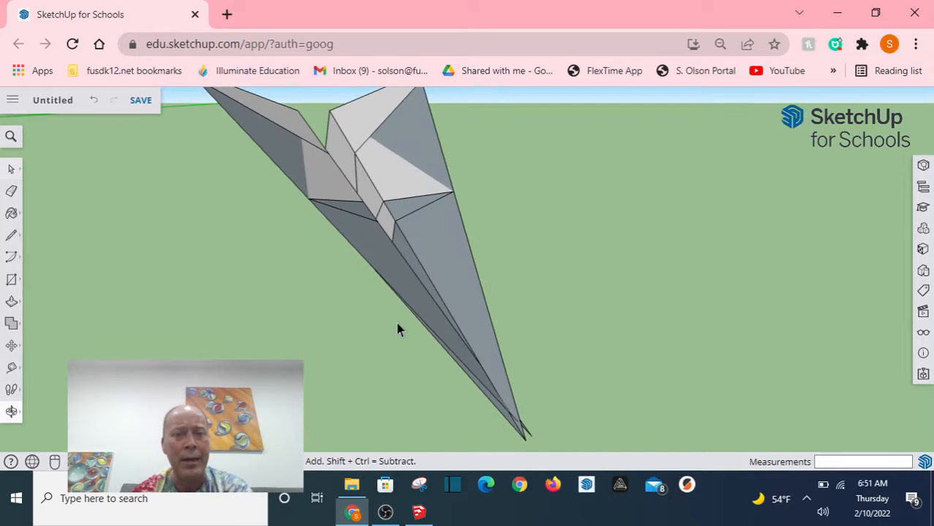
pyautogui.scroll(-4, 313, 267)
pyautogui.moveTo(312, 267)
pyautogui.mouseDown(button='middle')
pyautogui.moveTo(376, 307)
pyautogui.moveTo(294, 259)
pyautogui.moveTo(298, 268)
pyautogui.mouseUp(button='middle')
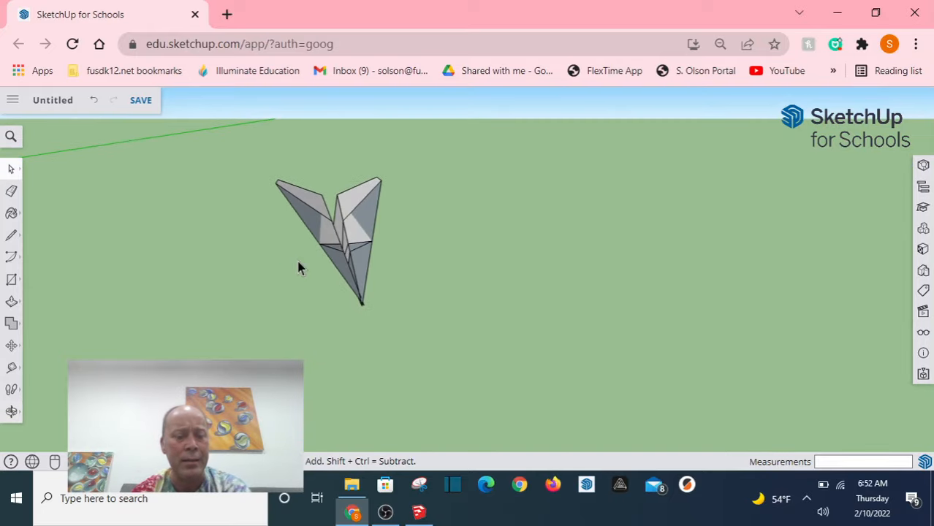
pyautogui.hotkey('ctrl', 'z')
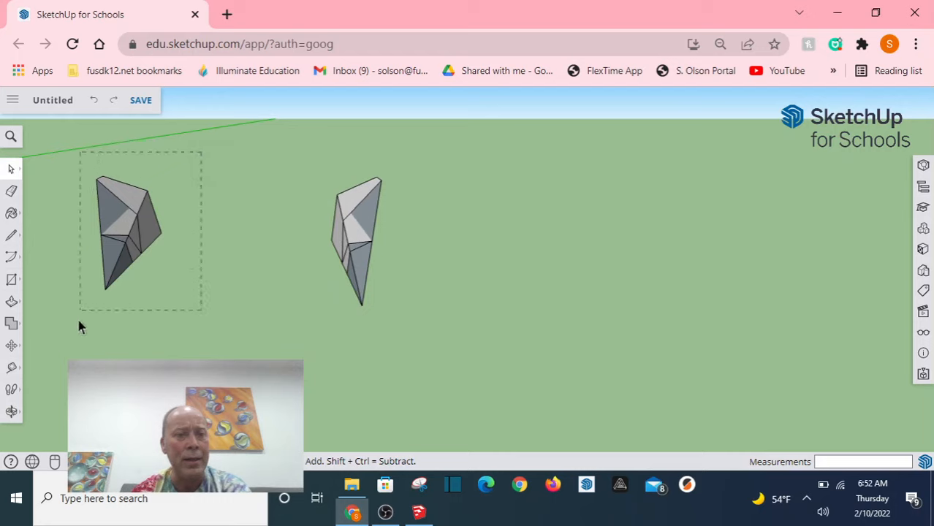
# Step: Select the entire mirrored half, move its nose endpoint exactly onto the original half's nose endpoint, and clear the selection
pyautogui.click(11, 346)
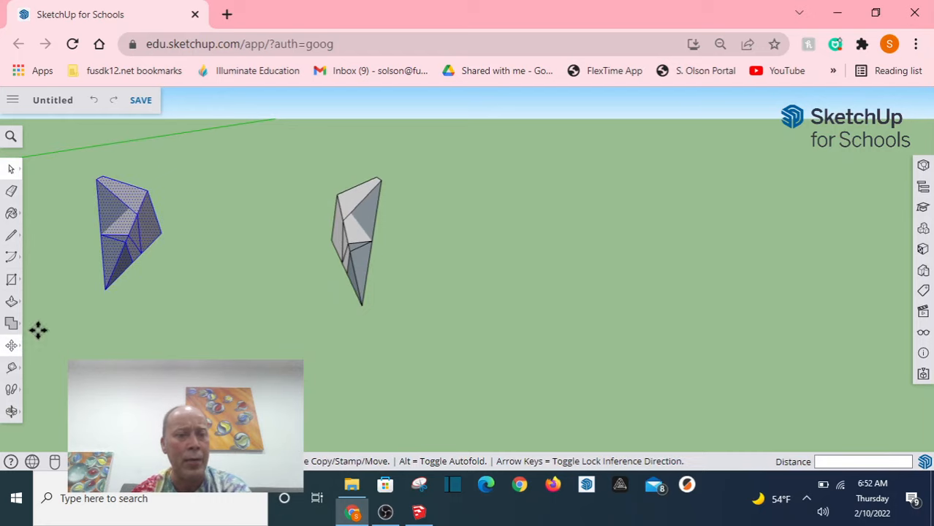
pyautogui.click(103, 288)
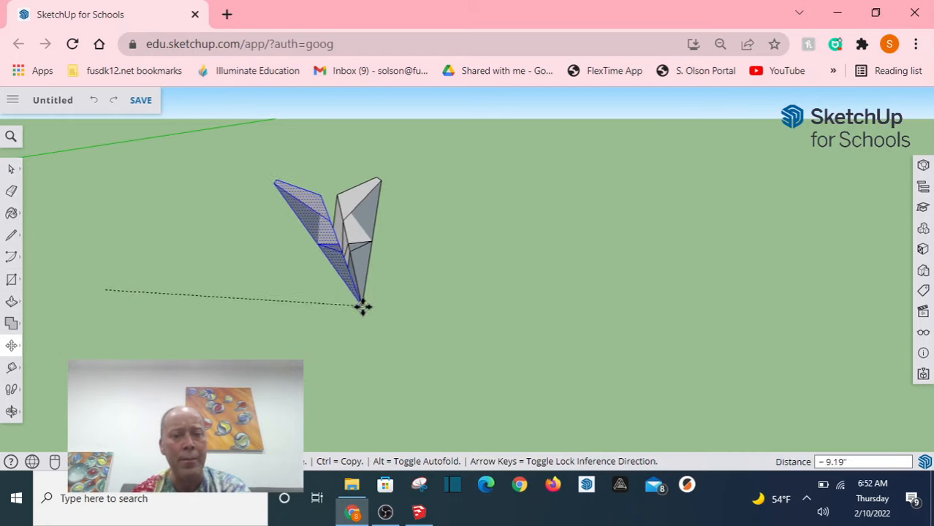
pyautogui.scroll(4, 362, 306)
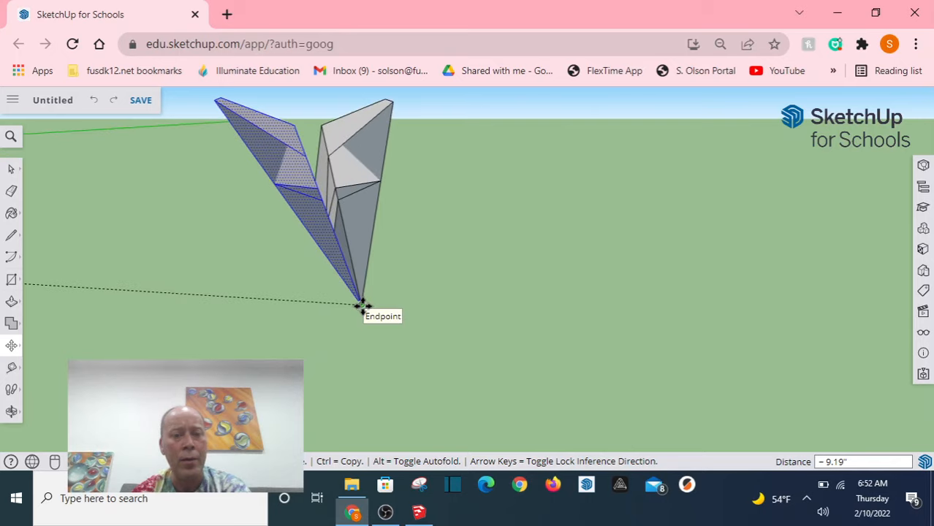
pyautogui.click(362, 306)
pyautogui.moveTo(362, 305); pyautogui.dragTo(471, 319, button='middle')
pyautogui.scroll(-3, 347, 204)
pyautogui.click(10, 170)
pyautogui.click(234, 224)
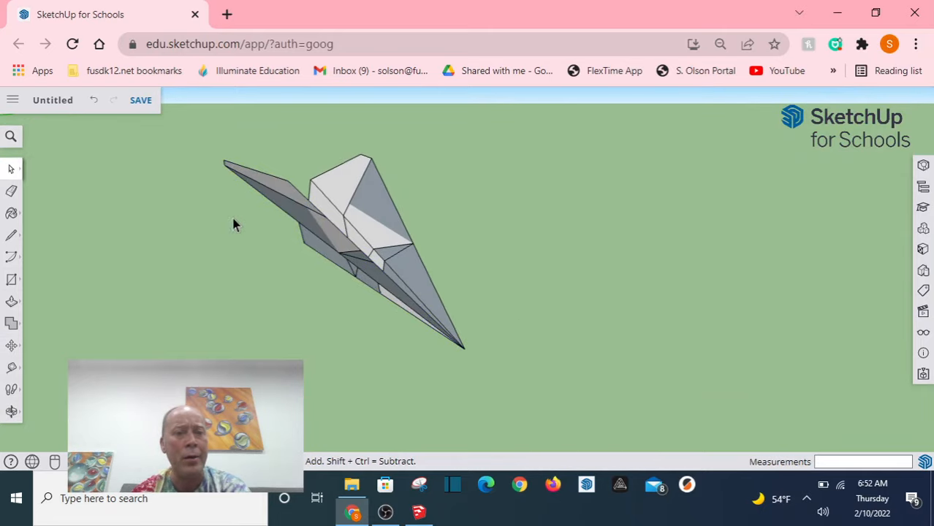
pyautogui.moveTo(296, 312); pyautogui.dragTo(366, 340, button='middle')
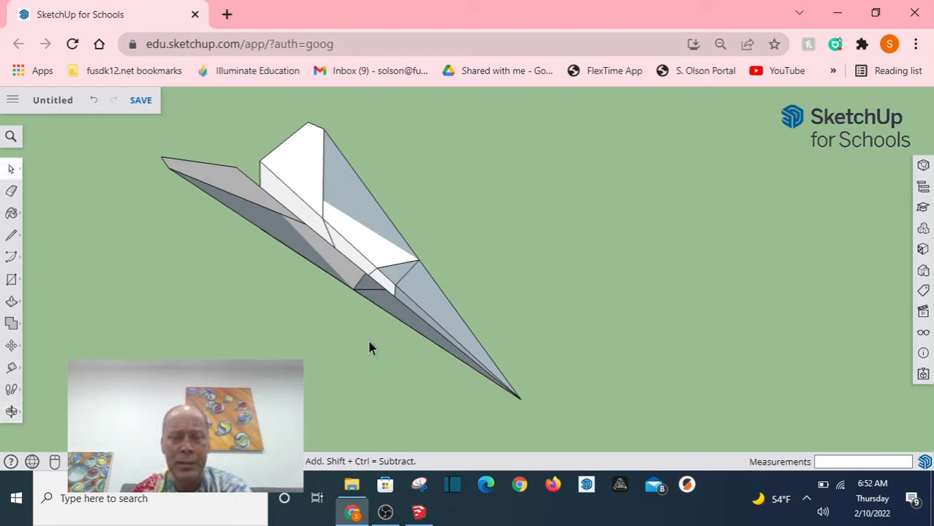